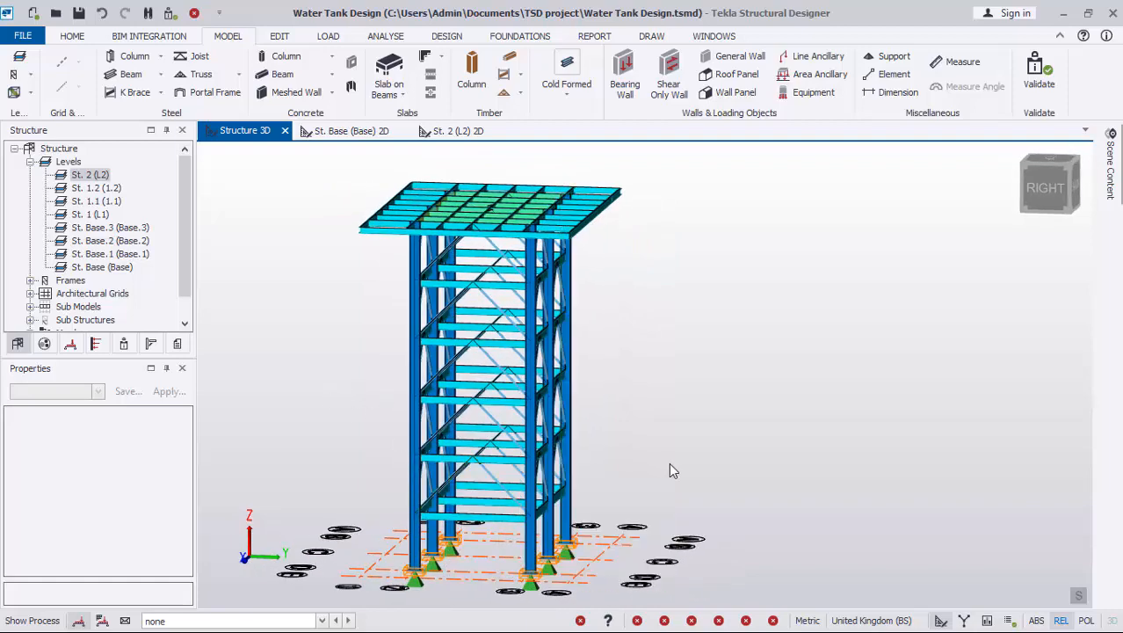
- Create a new project, saving the changes to the open Water Tank Design model
right_click_drag(670, 466, 470, 474)
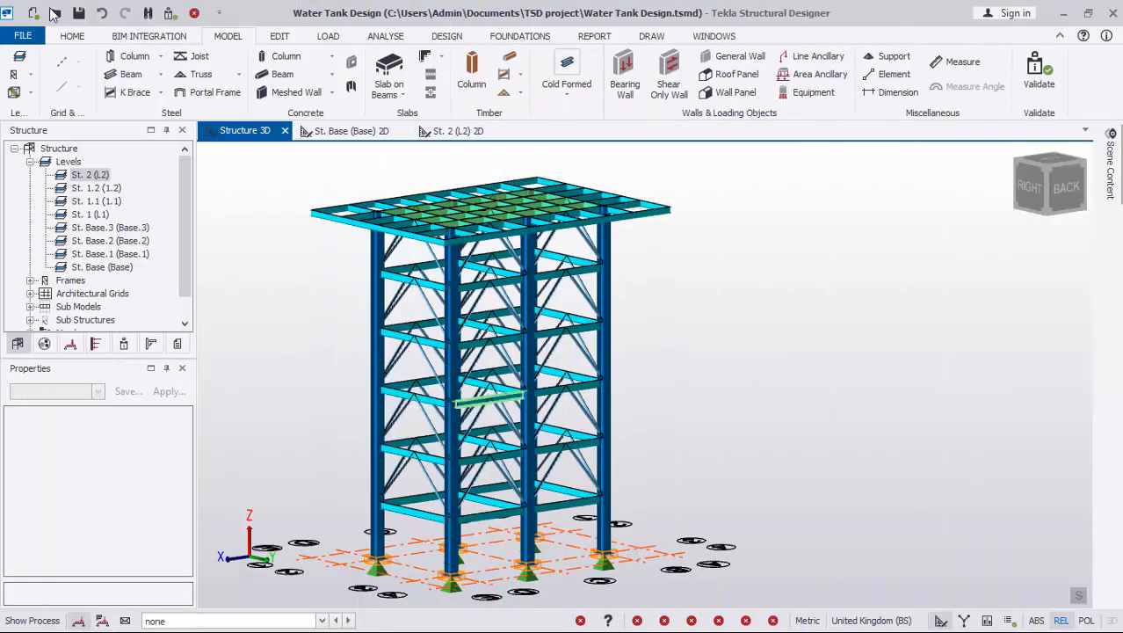
left_click(33, 14)
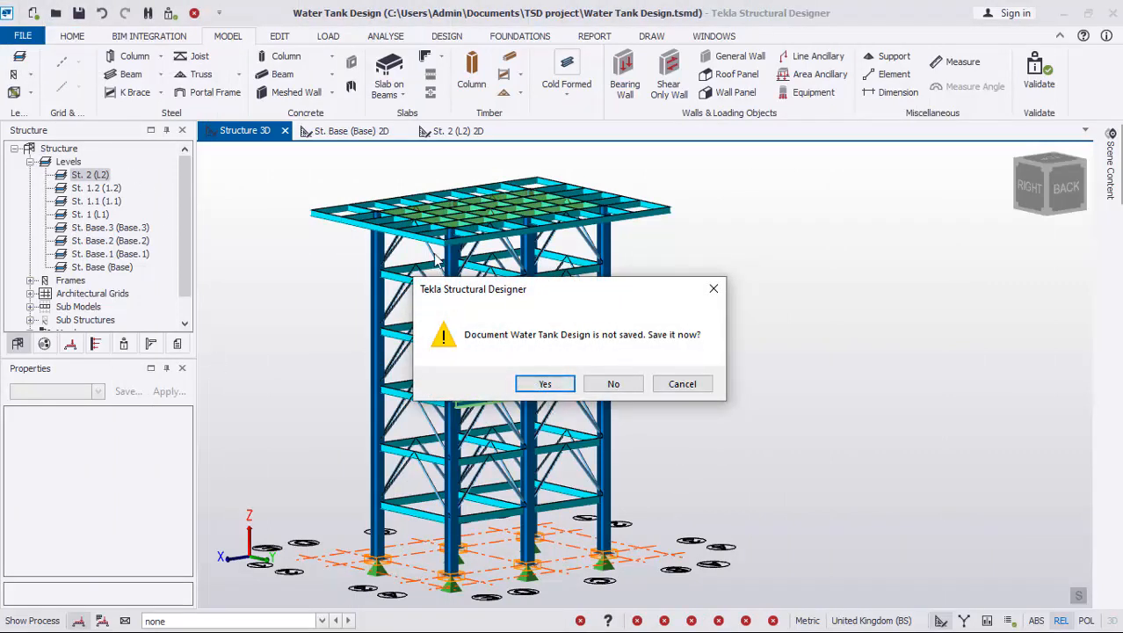
left_click(546, 384)
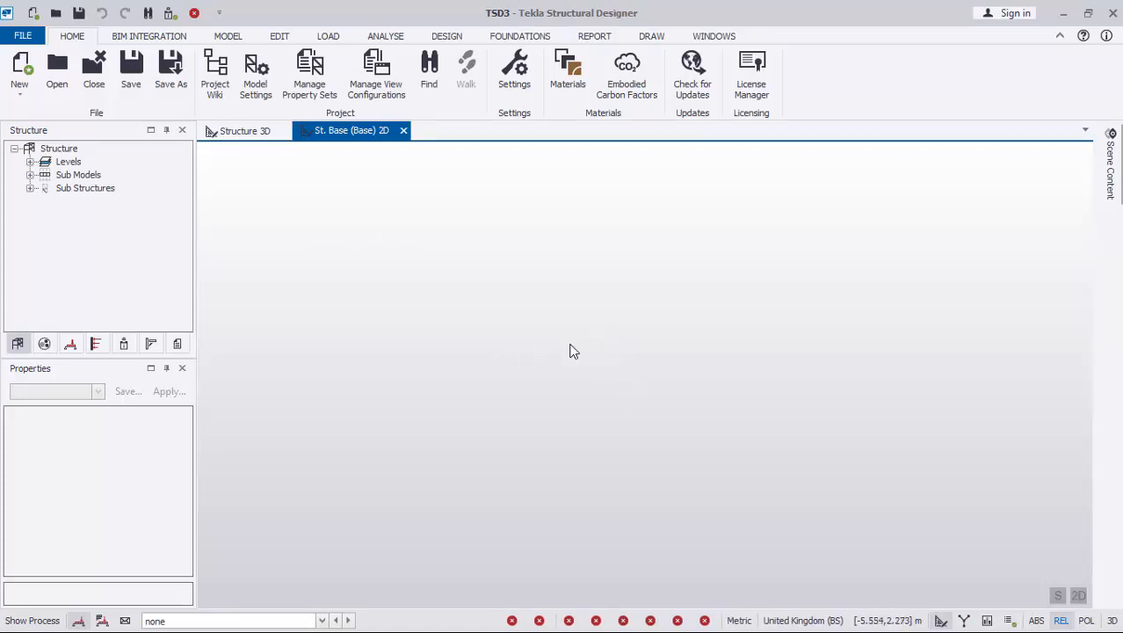
- Start a rectangular grid named AG 1 on the base level, with origin 0, 0 and all lines in DashDot style
left_click(232, 41)
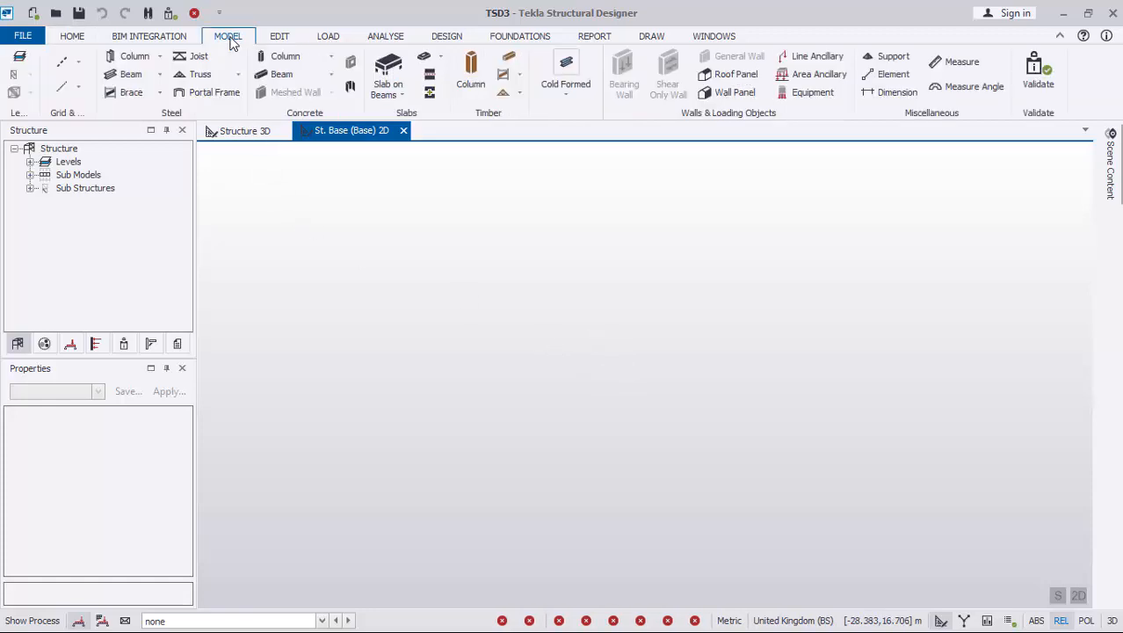
left_click(78, 65)
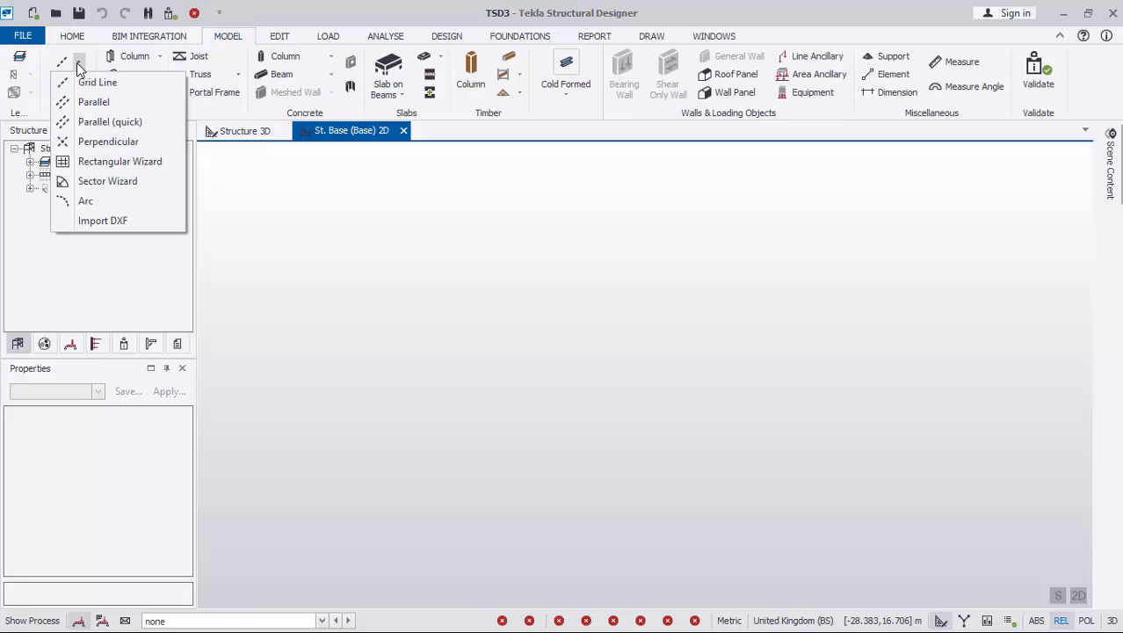
left_click(104, 165)
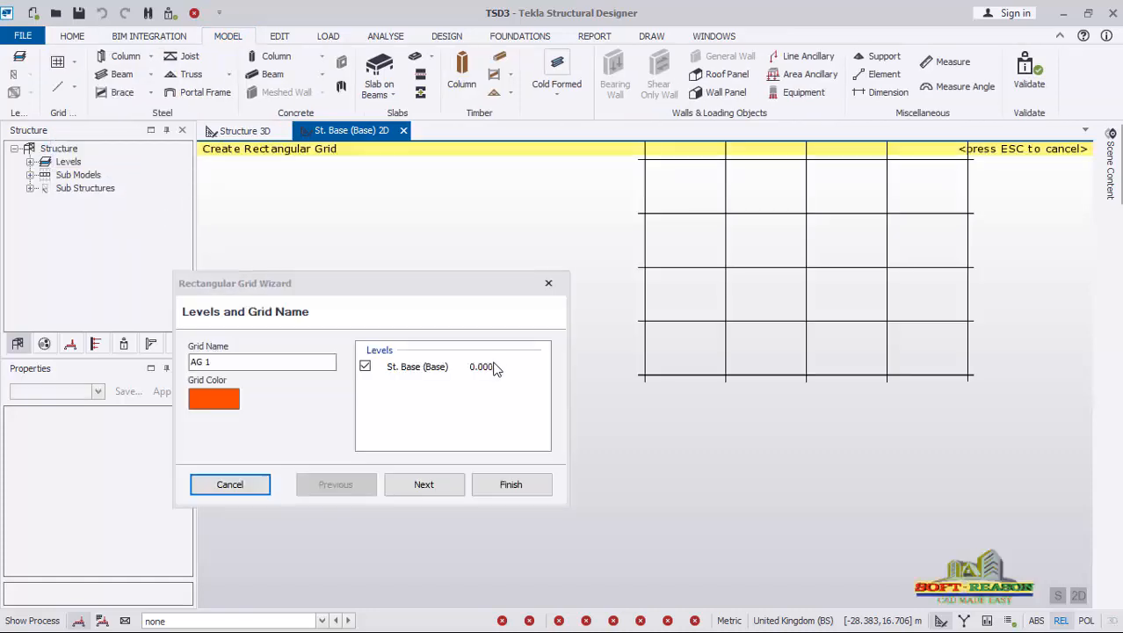
left_click(436, 488)
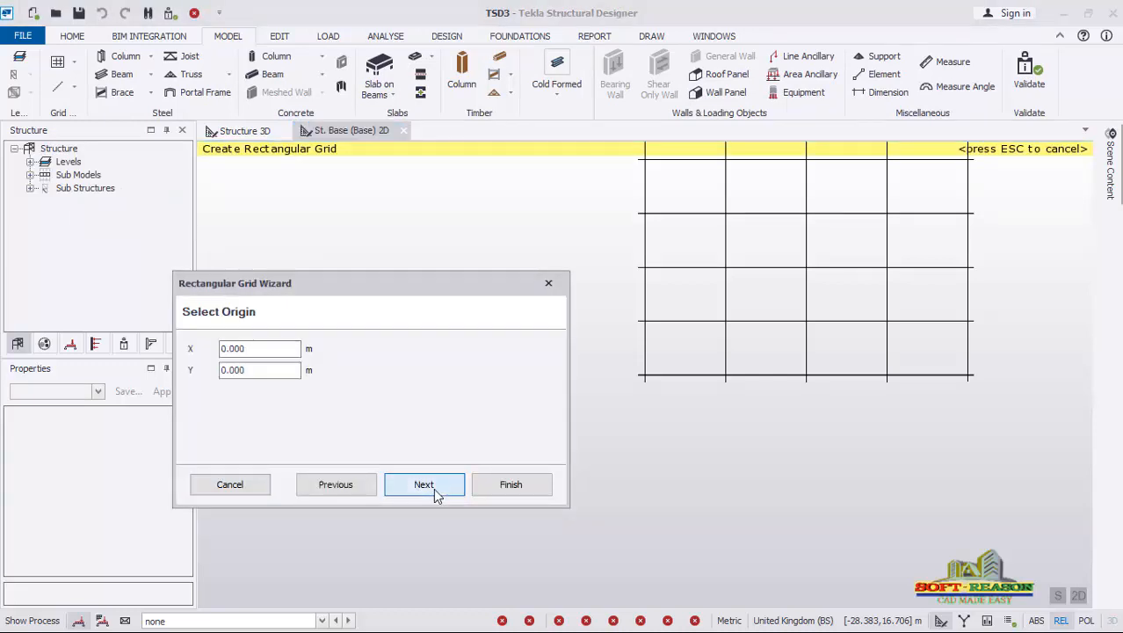
left_click(434, 487)
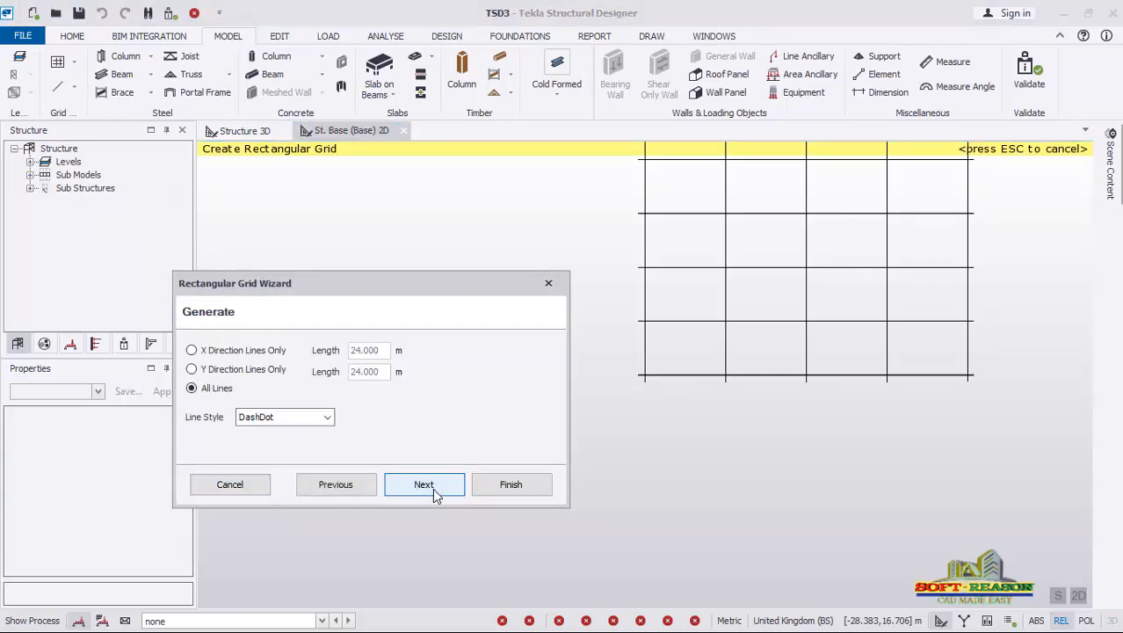
left_click(432, 488)
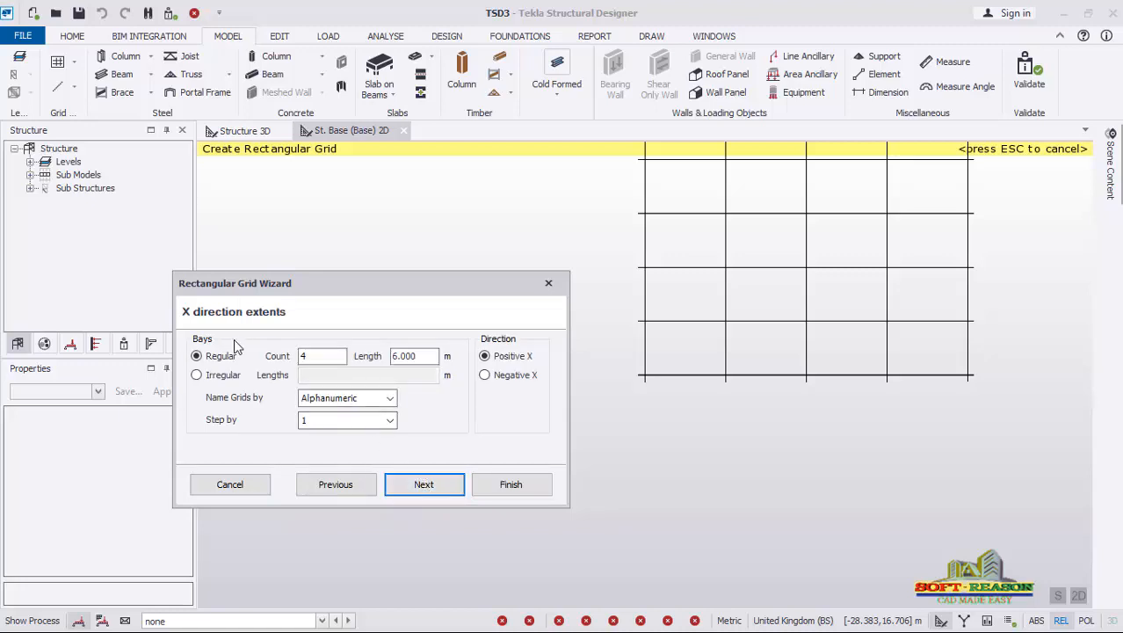
- Set the grid's X direction to irregular bays with lengths 1, 2.5, 2.5 and 1 m, then accept the X extents
left_click_drag(316, 292, 478, 268)
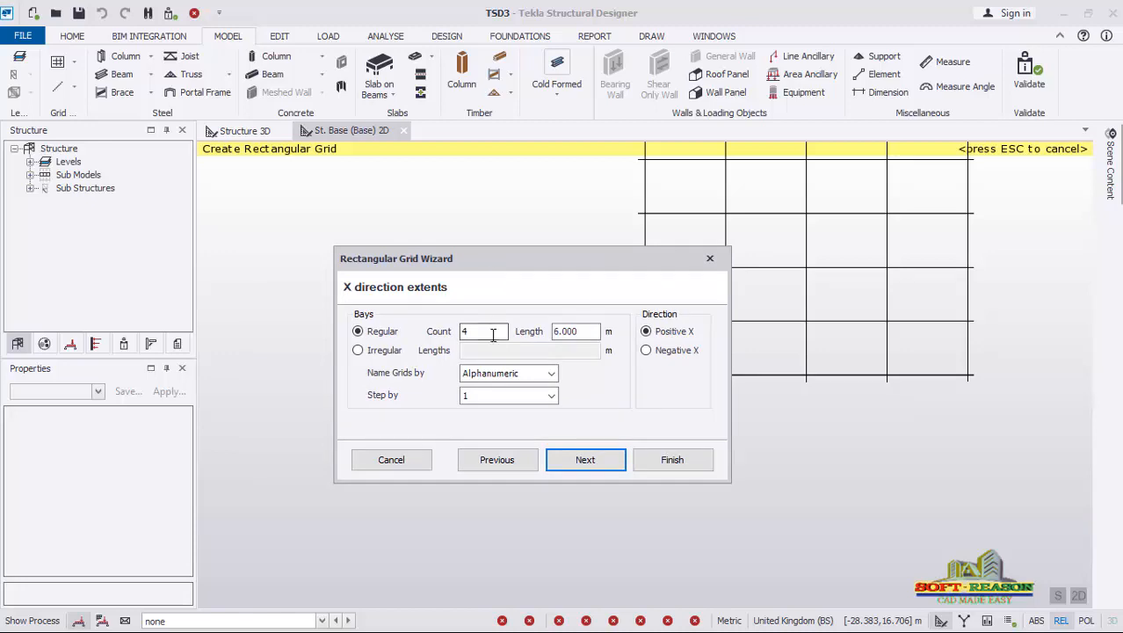
left_click(358, 351)
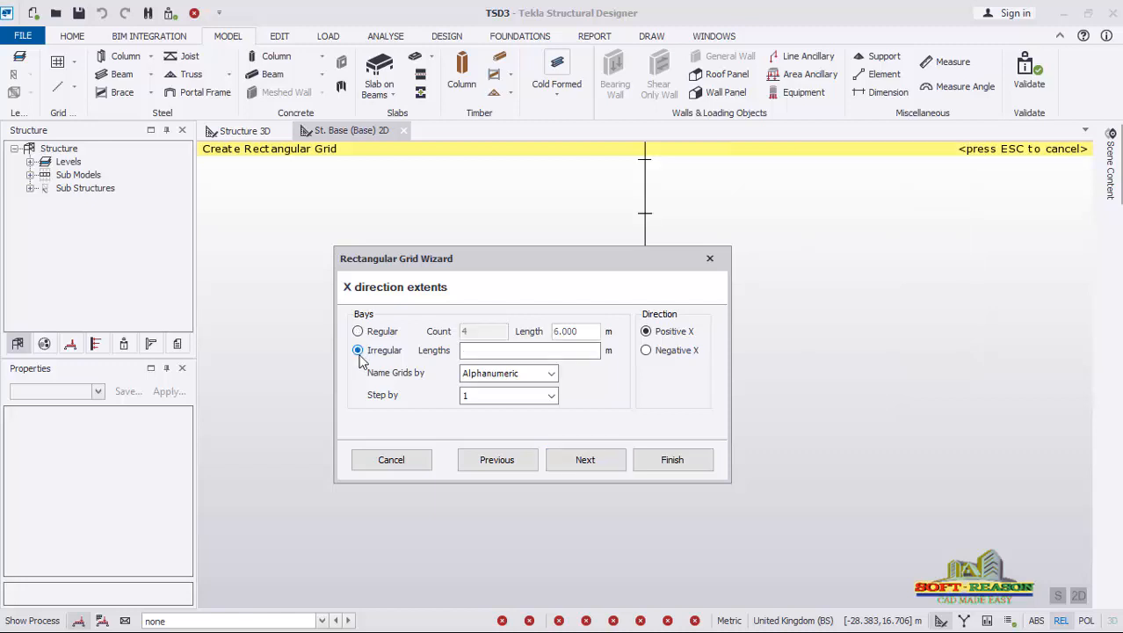
left_click(465, 350)
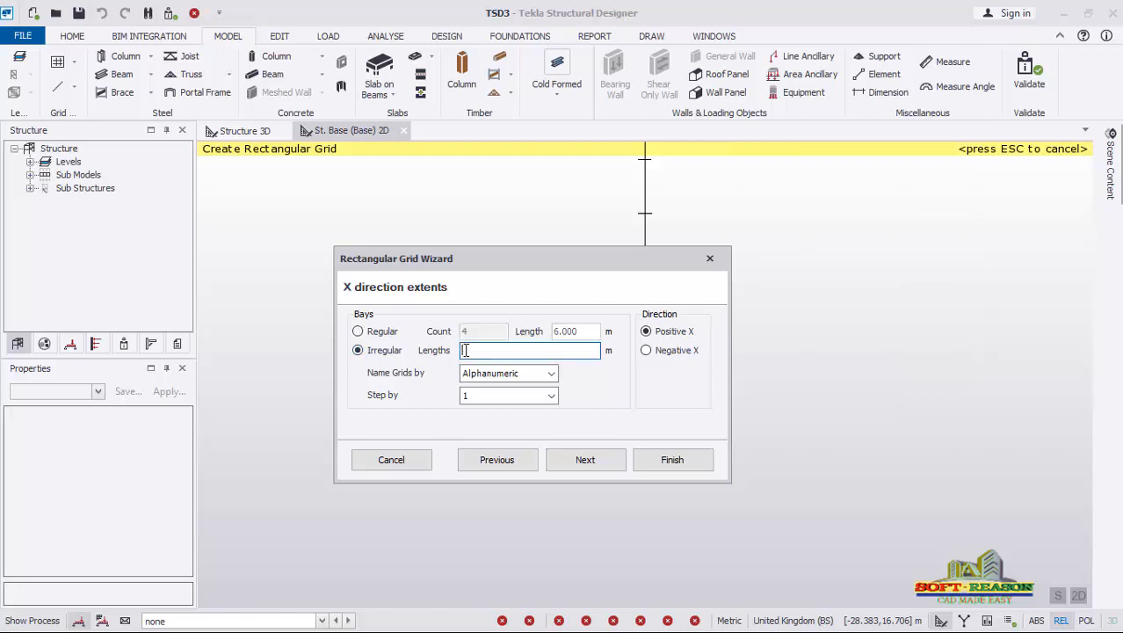
type("1 2")
key("BackSpace")
key("BackSpace")
key("BackSpace")
type("1")
type(",2,")
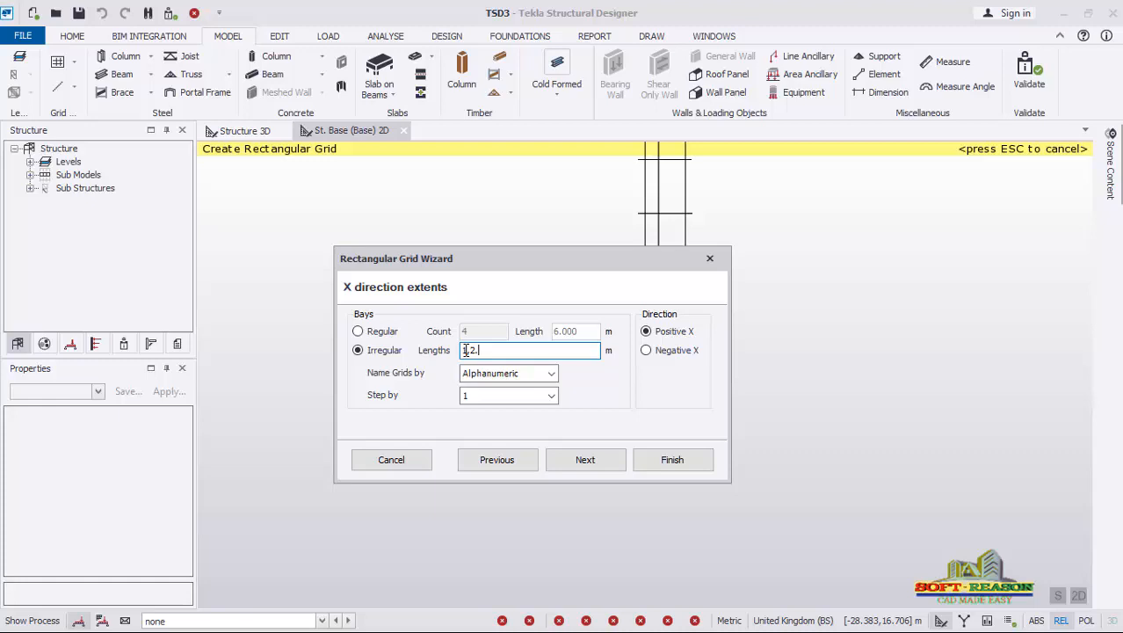
type("5")
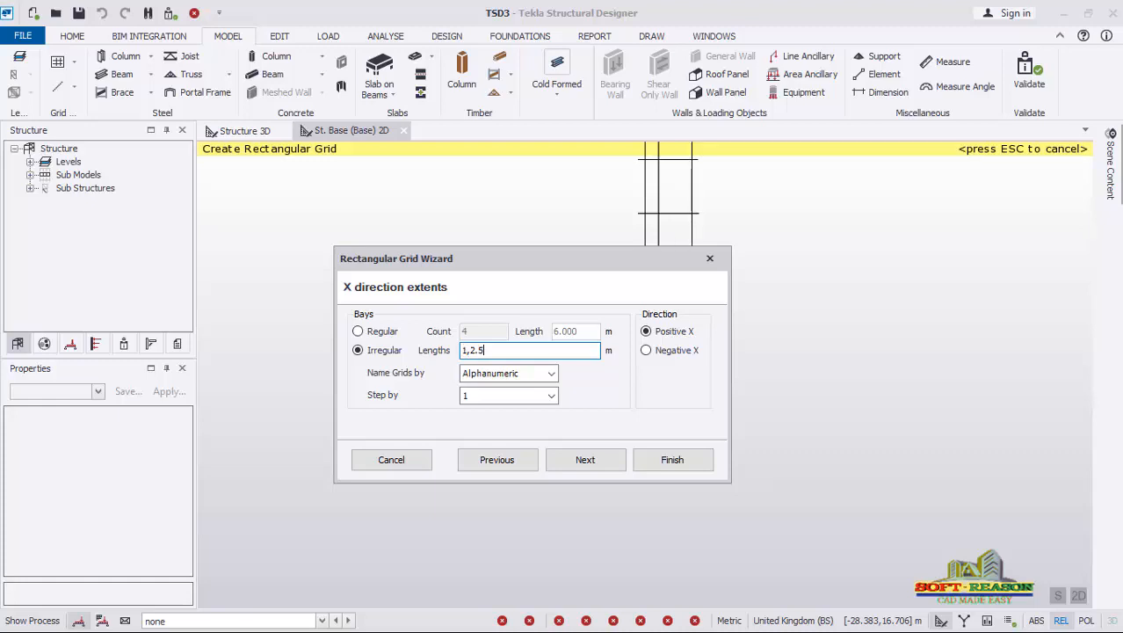
type(",2.5")
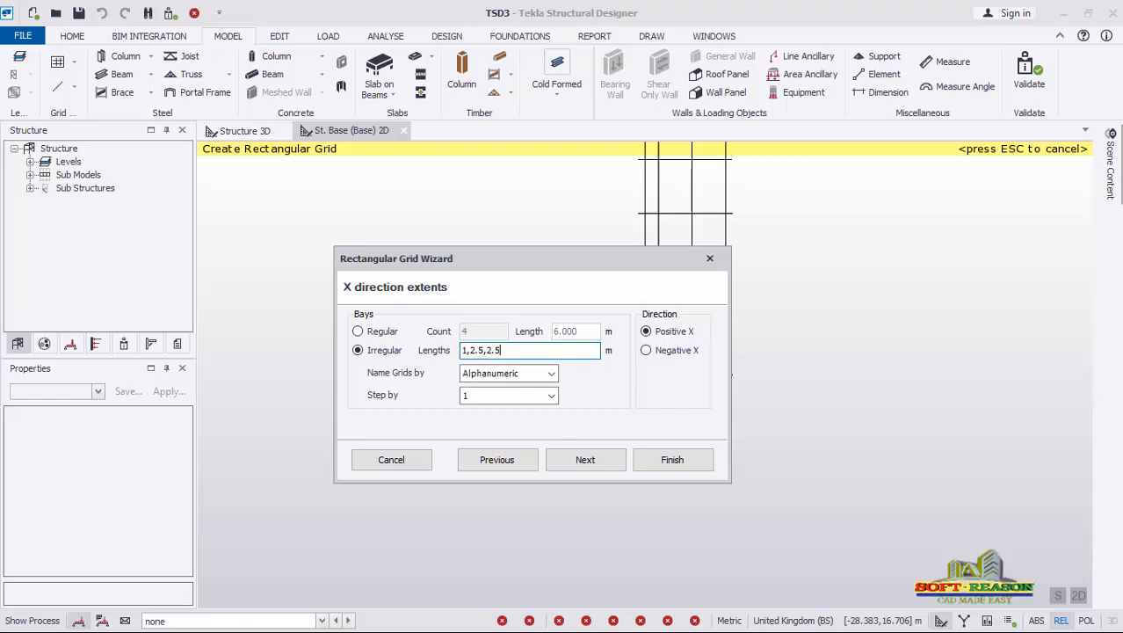
type(",1")
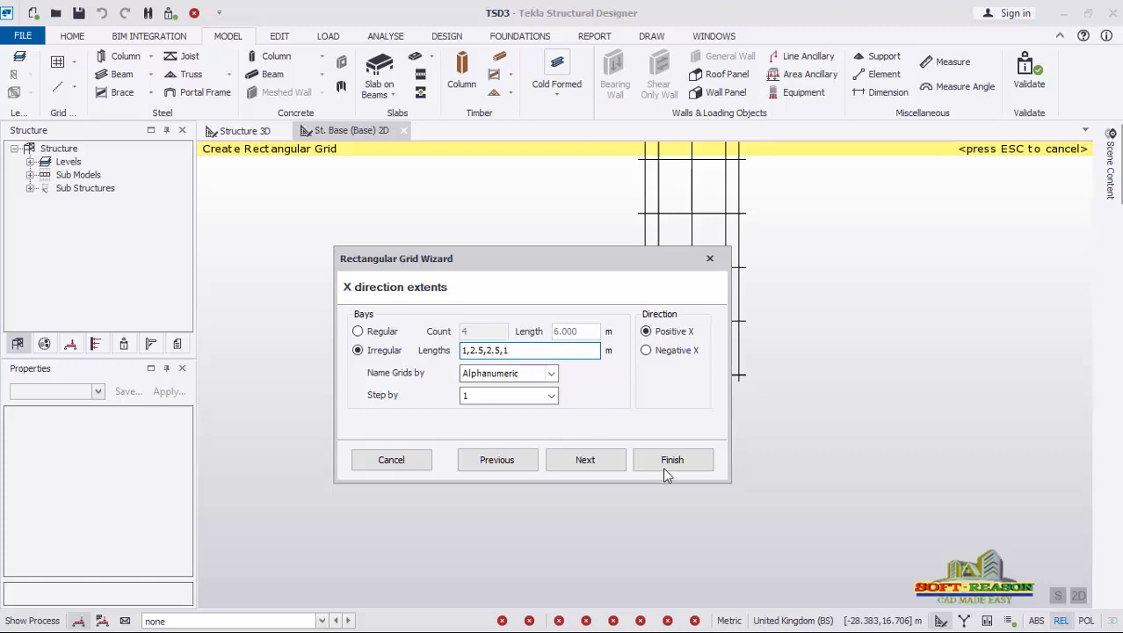
left_click(595, 469)
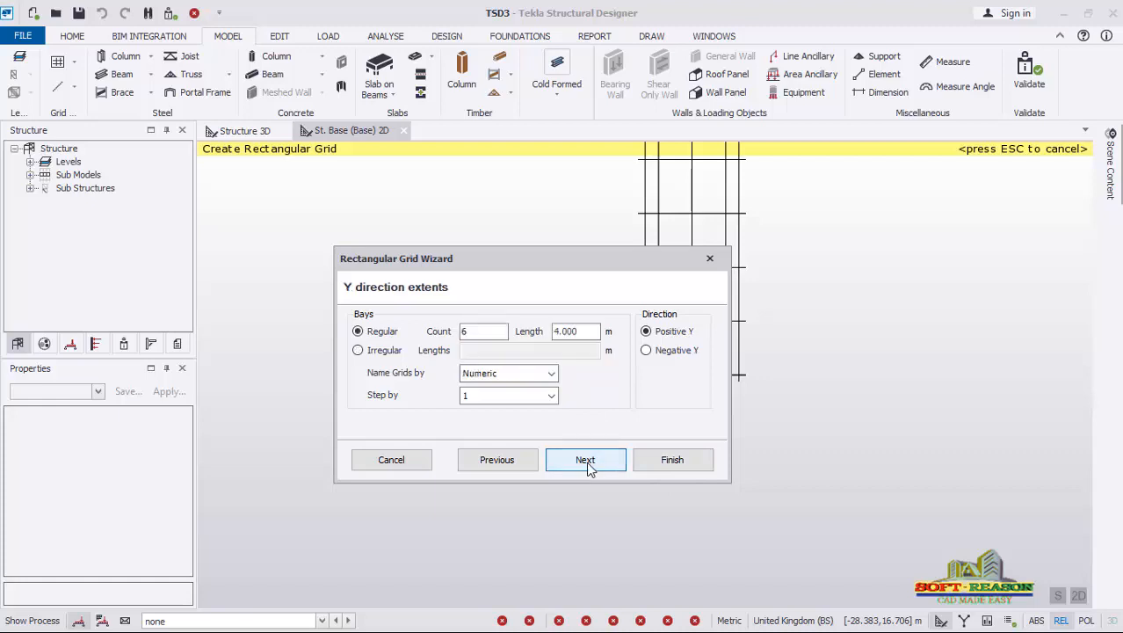
- Set the grid's Y direction to irregular bays of 1, 3 and 1 m, and generate the grid with 0° rotation
left_click(358, 350)
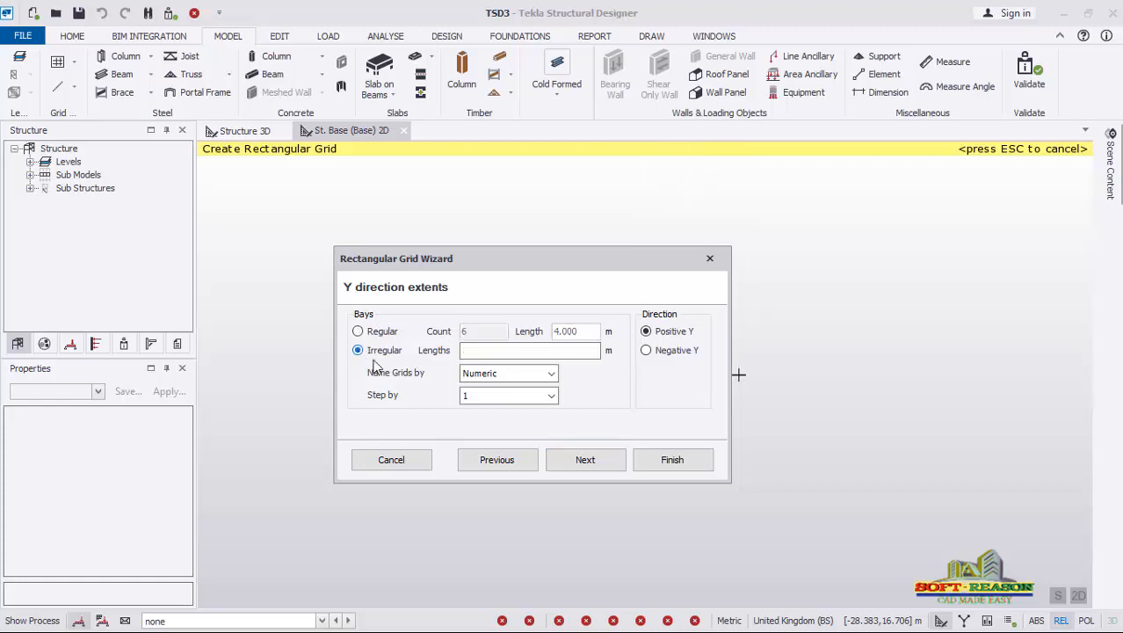
left_click(470, 351)
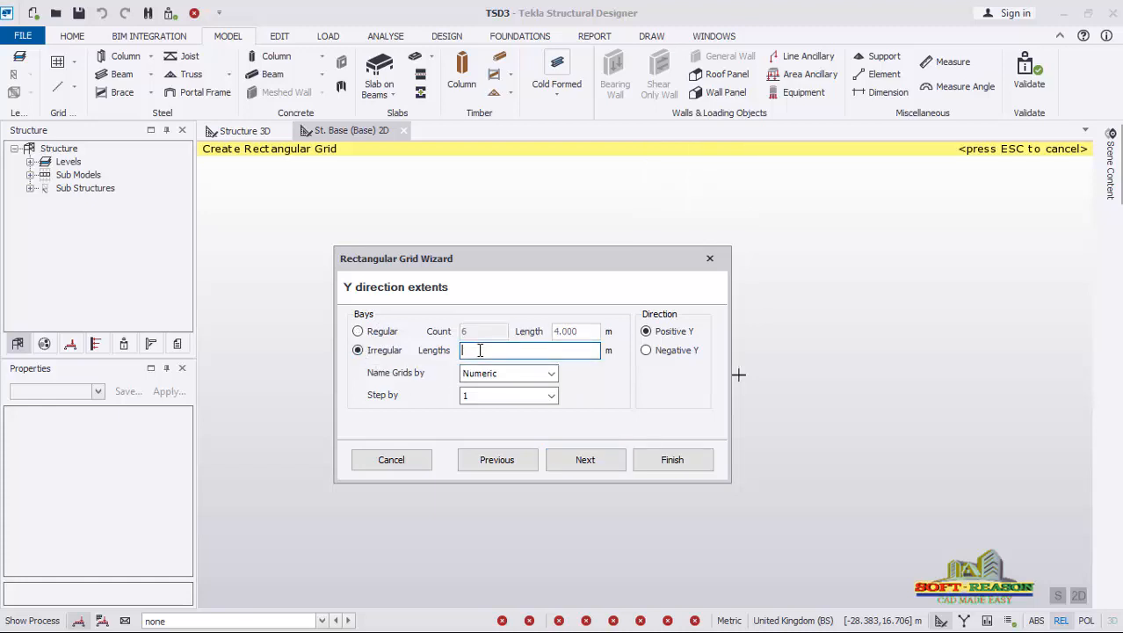
type("1")
left_click_drag(599, 260, 490, 293)
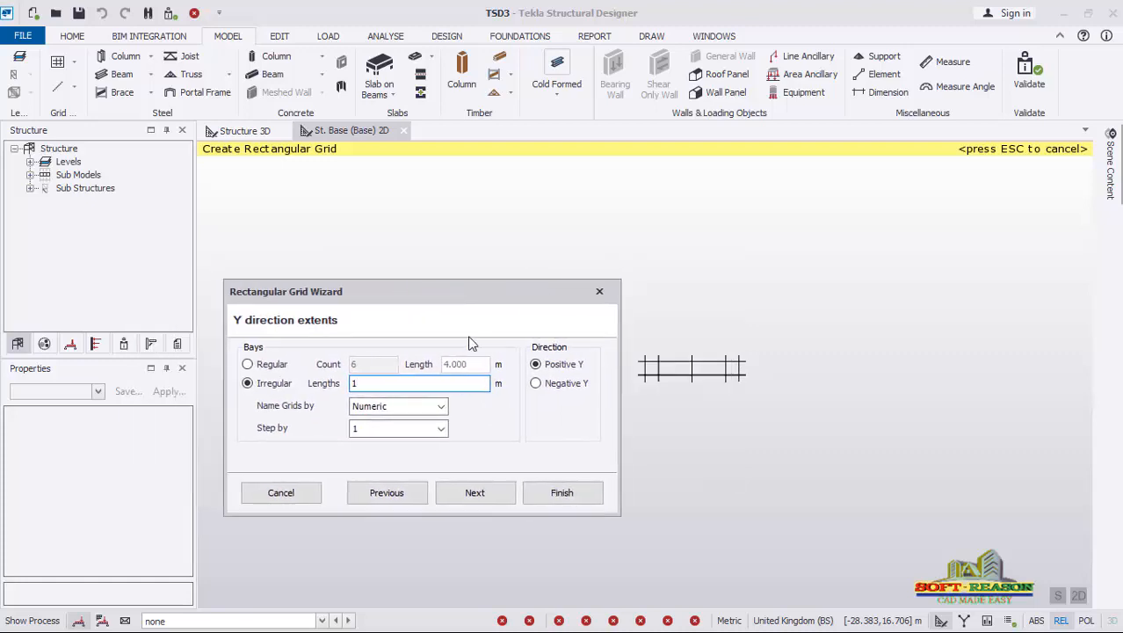
type(",3")
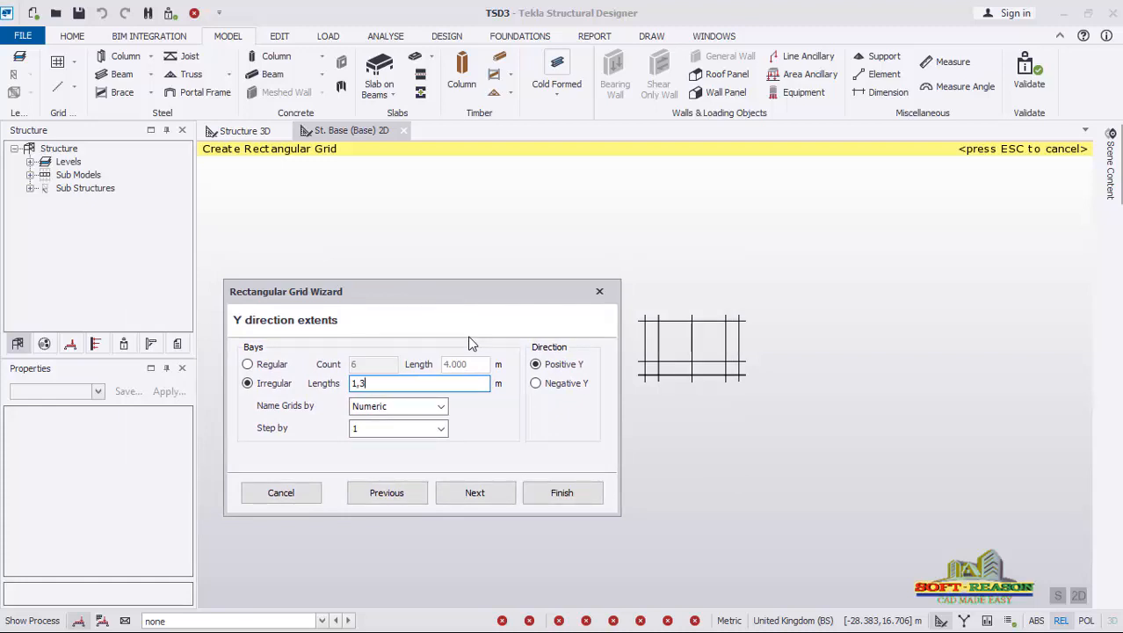
type(",1")
left_click(505, 498)
left_click(563, 494)
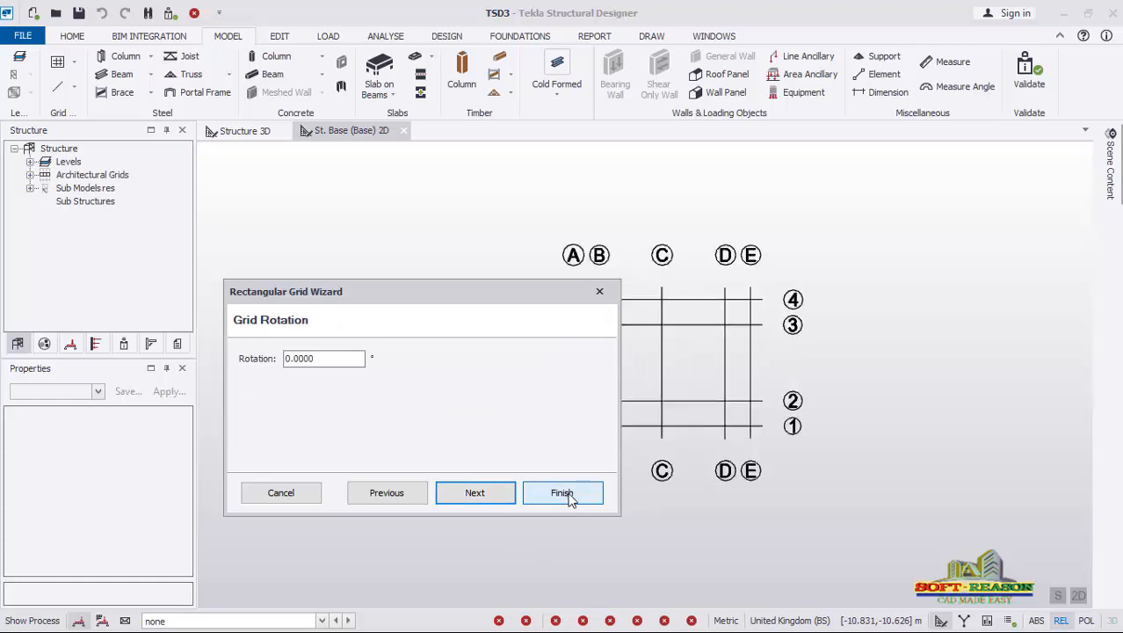
- Insert a construction level above Base and name it LL1
scroll(766, 351, "up", 1)
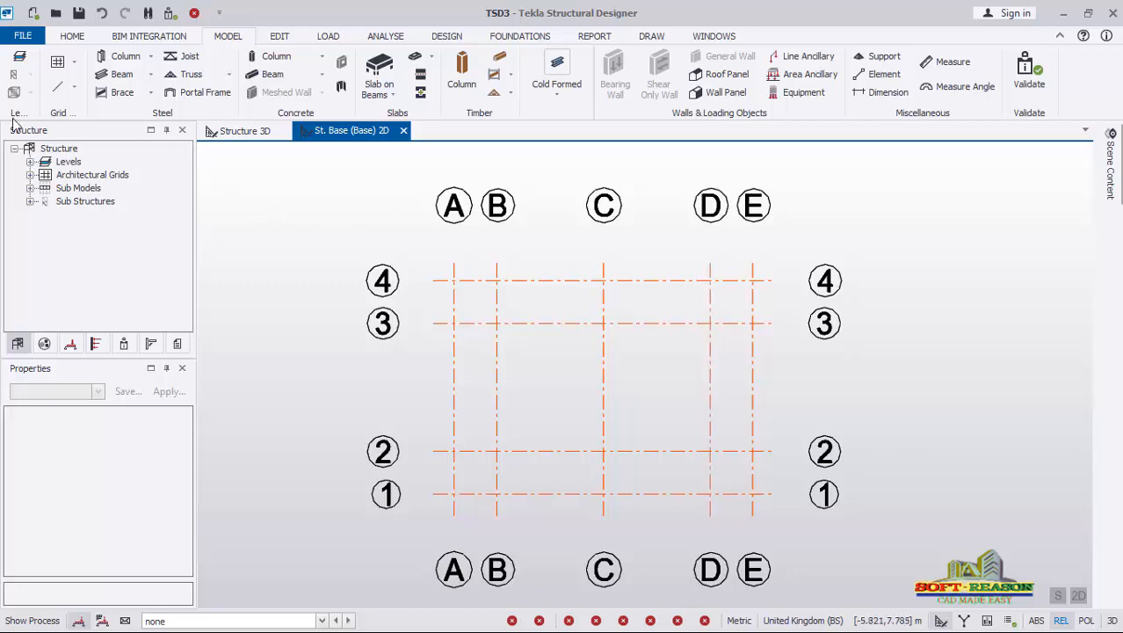
left_click(19, 59)
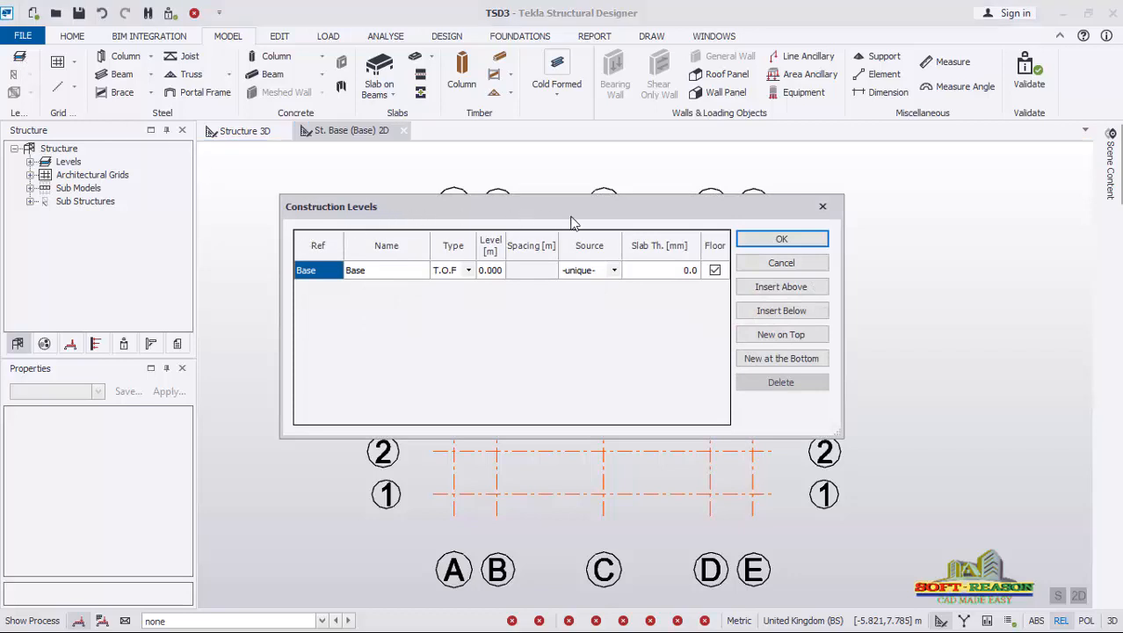
left_click(781, 292)
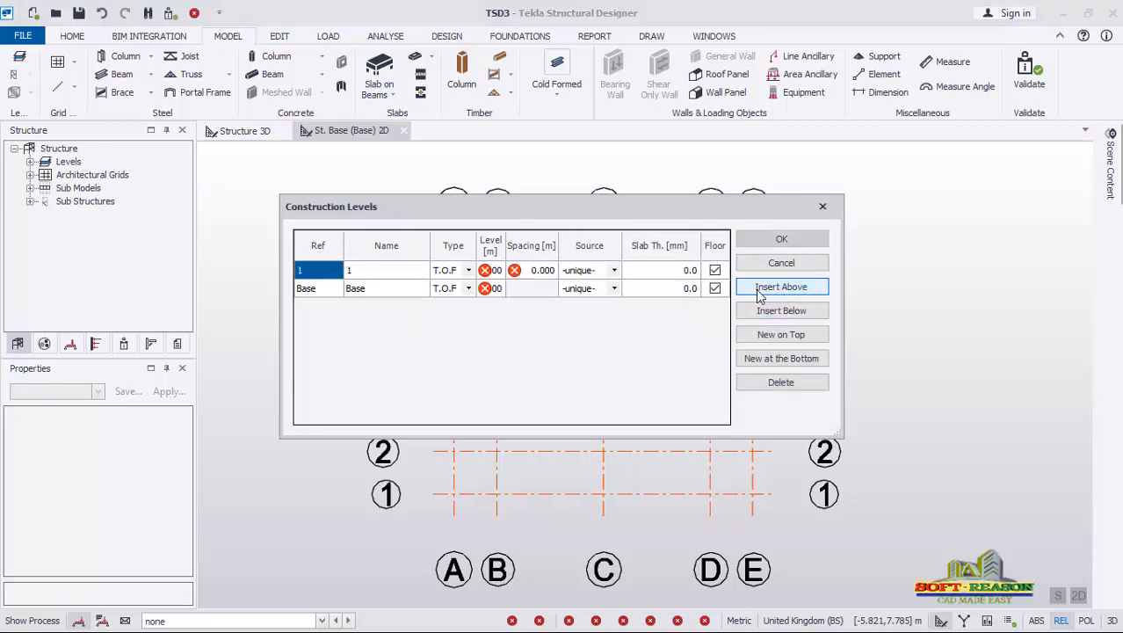
left_click(372, 277)
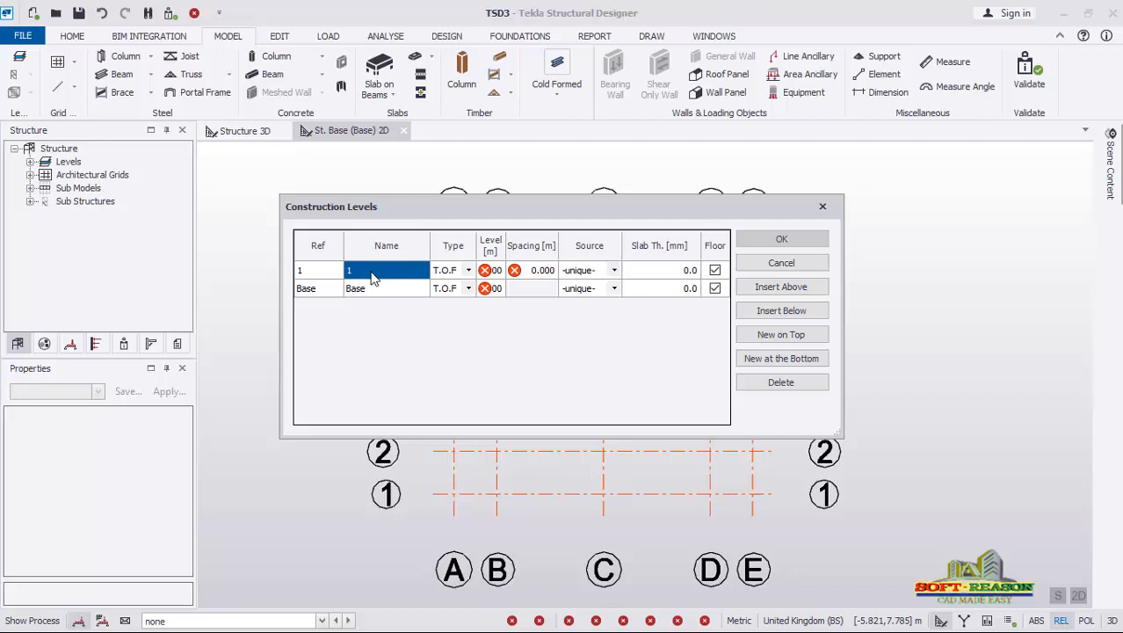
left_click(371, 274)
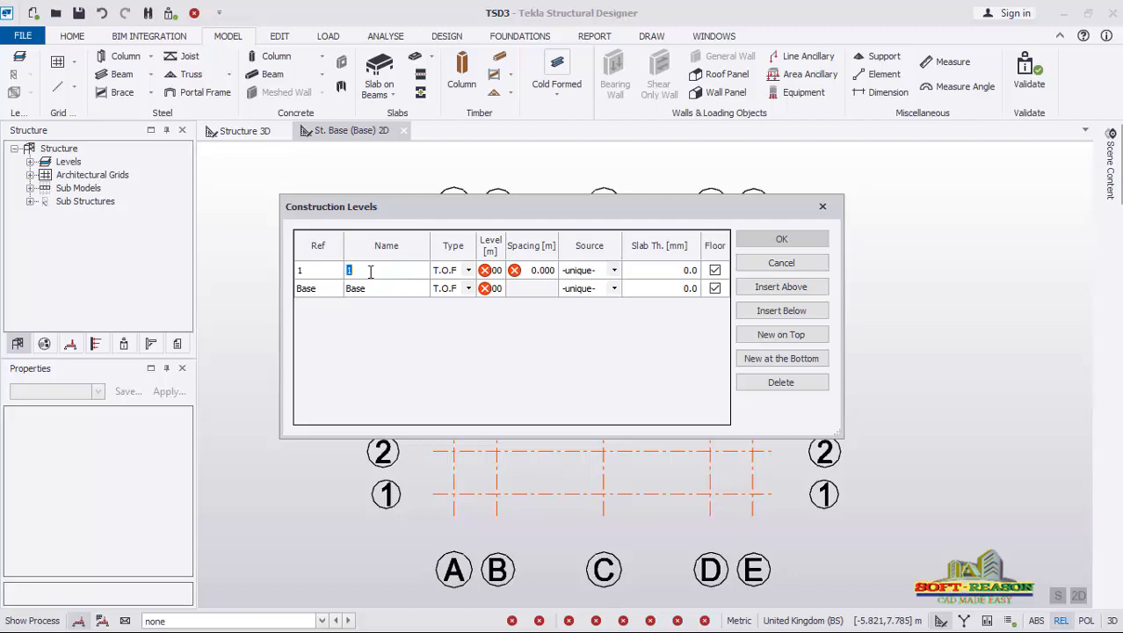
key("BackSpace")
type("LL1")
- Set level LL1 to type T.O.S with 5 m spacing, and exclude it from being a floor
left_click(467, 274)
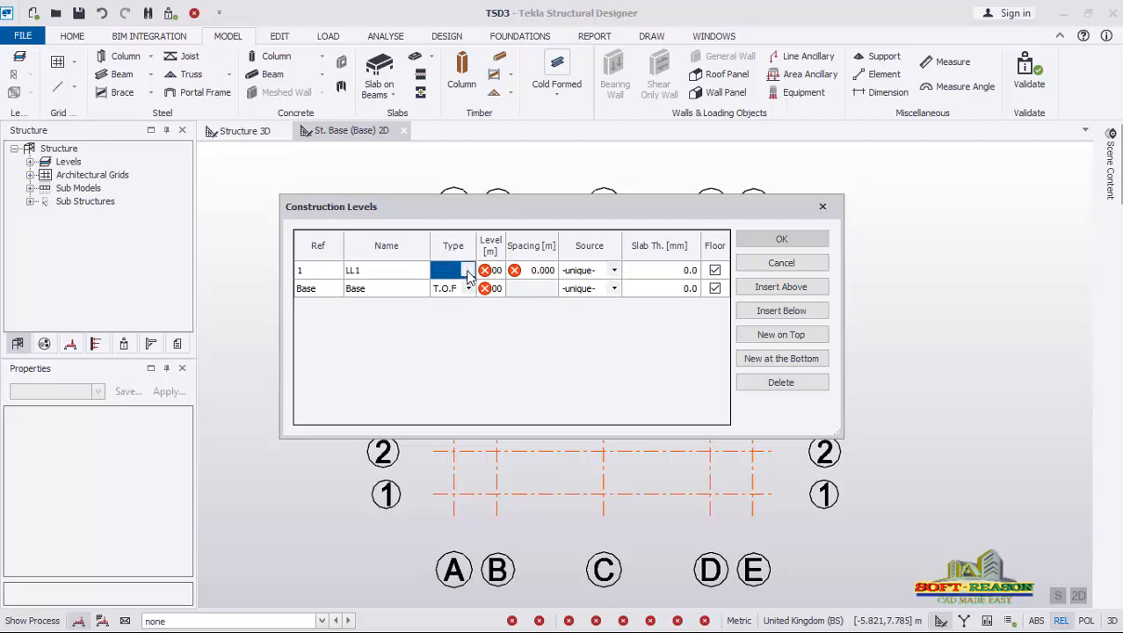
left_click(467, 274)
left_click(453, 296)
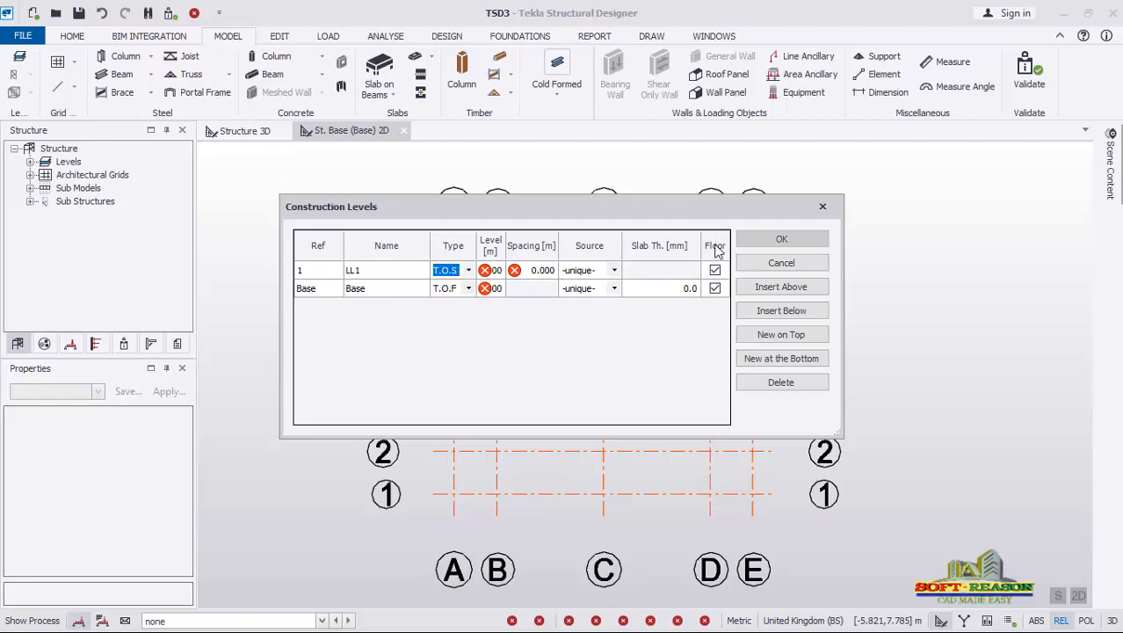
left_click(715, 272)
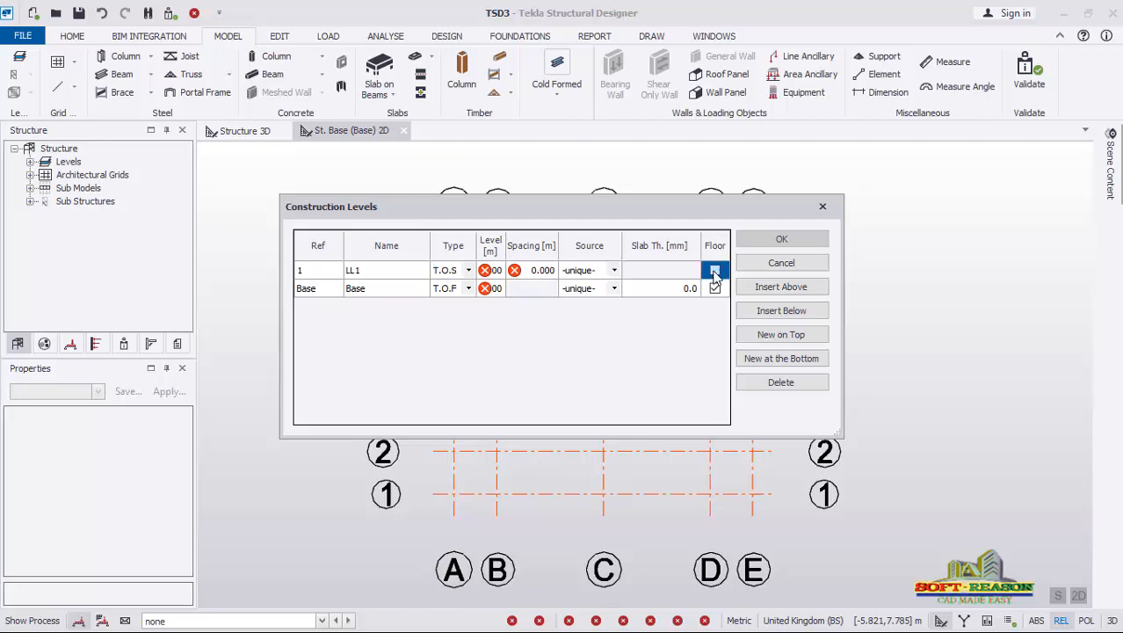
left_click(538, 272)
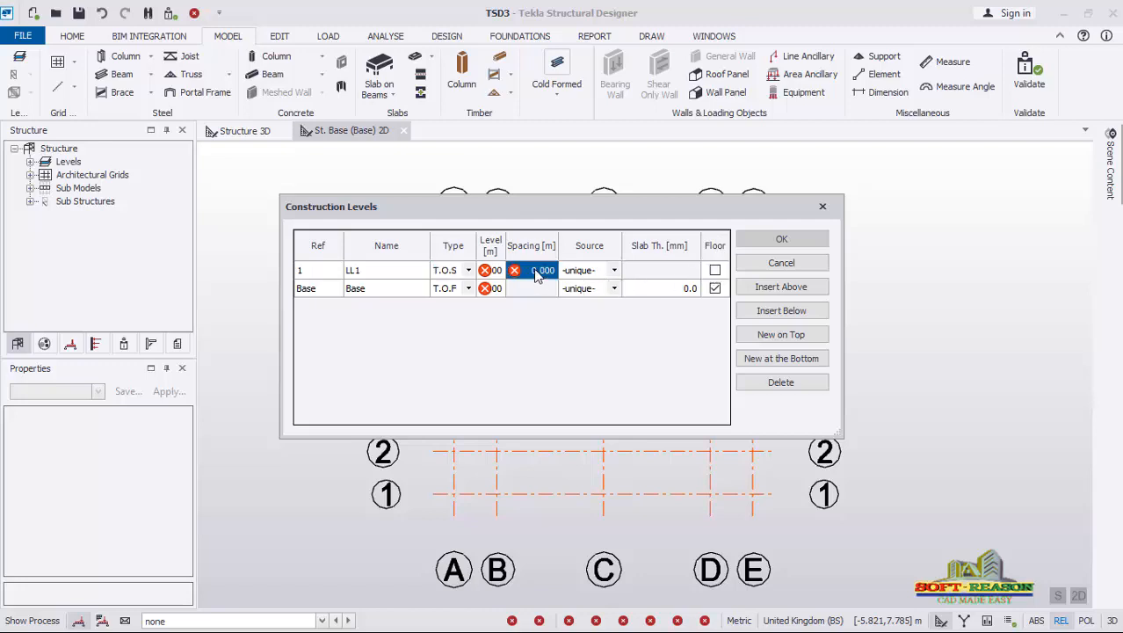
type("5")
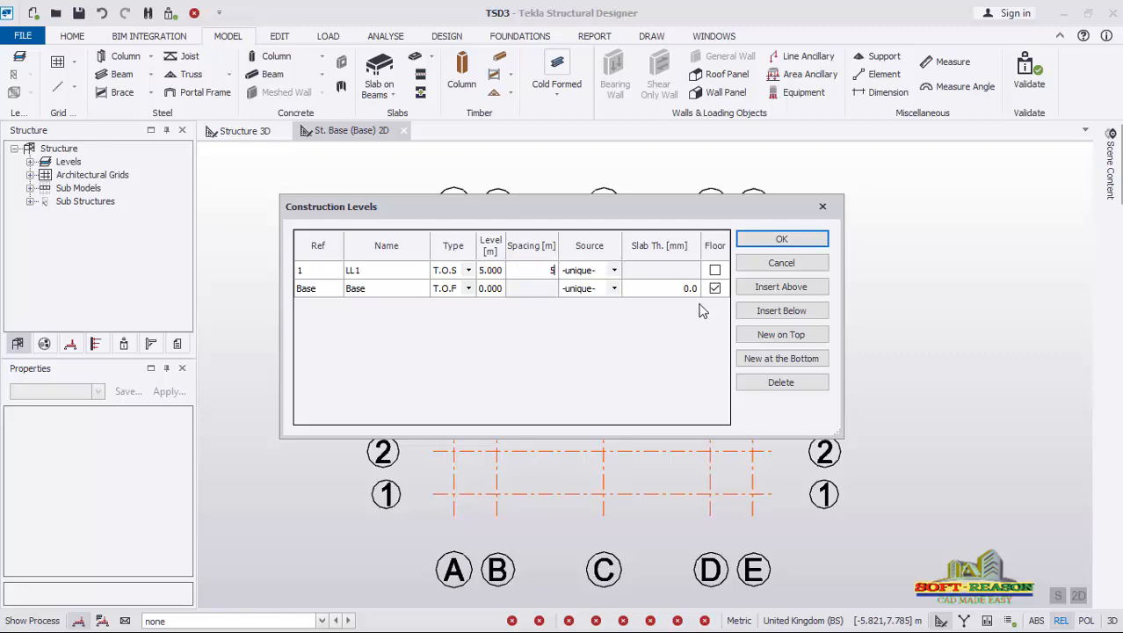
- Insert another construction level above LL1 and re-enter LL1's spacing as 5 m
left_click(761, 292)
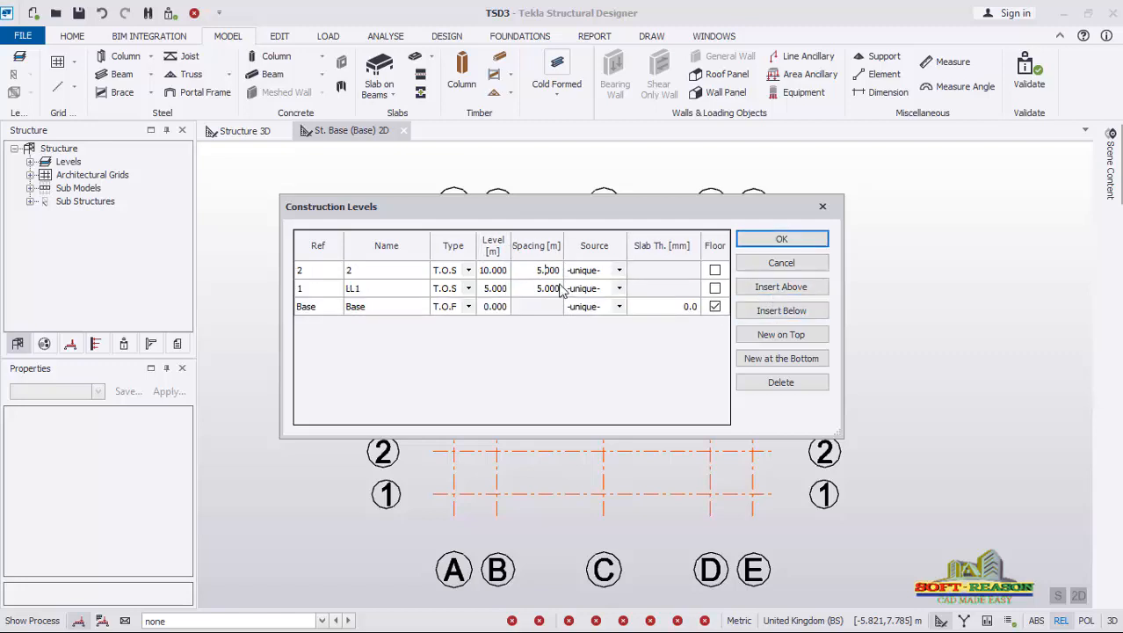
left_click(557, 288)
type("4")
left_click(555, 289)
type("5")
- Set the spacing of level 2, above LL1, to 4 m and accept the construction levels
left_click(541, 272)
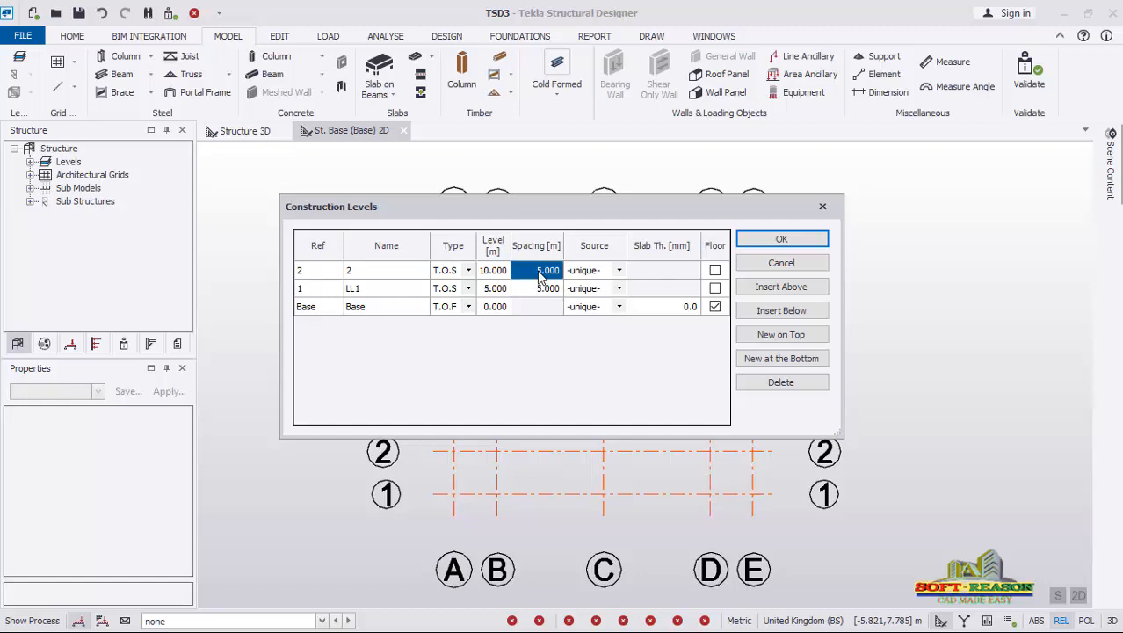
left_click(542, 275)
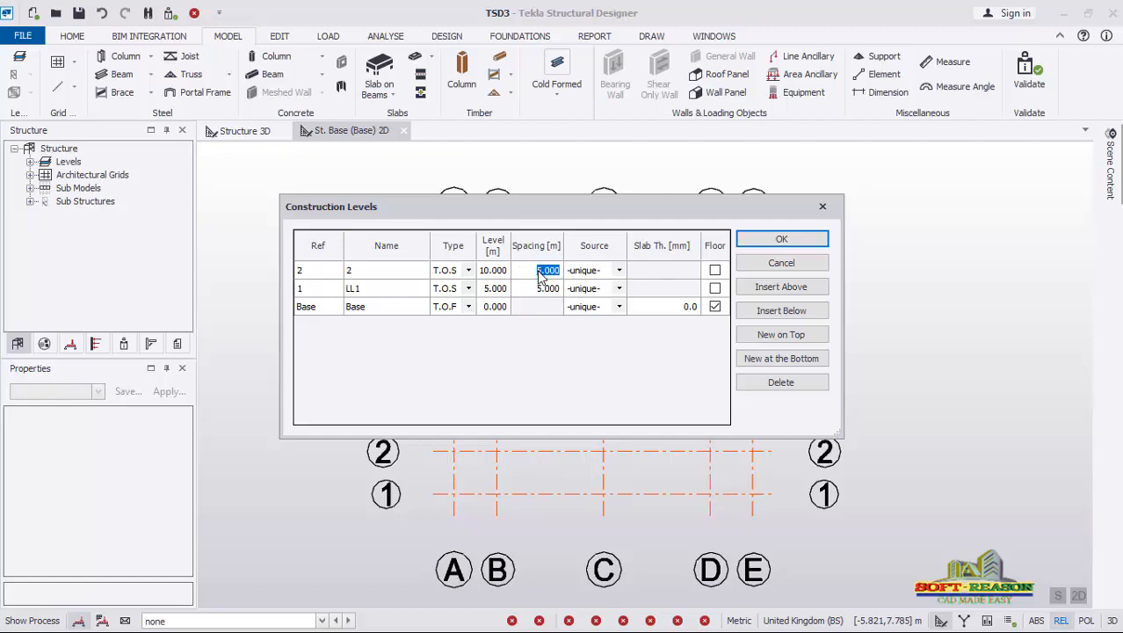
type("4")
key("Return")
left_click(793, 249)
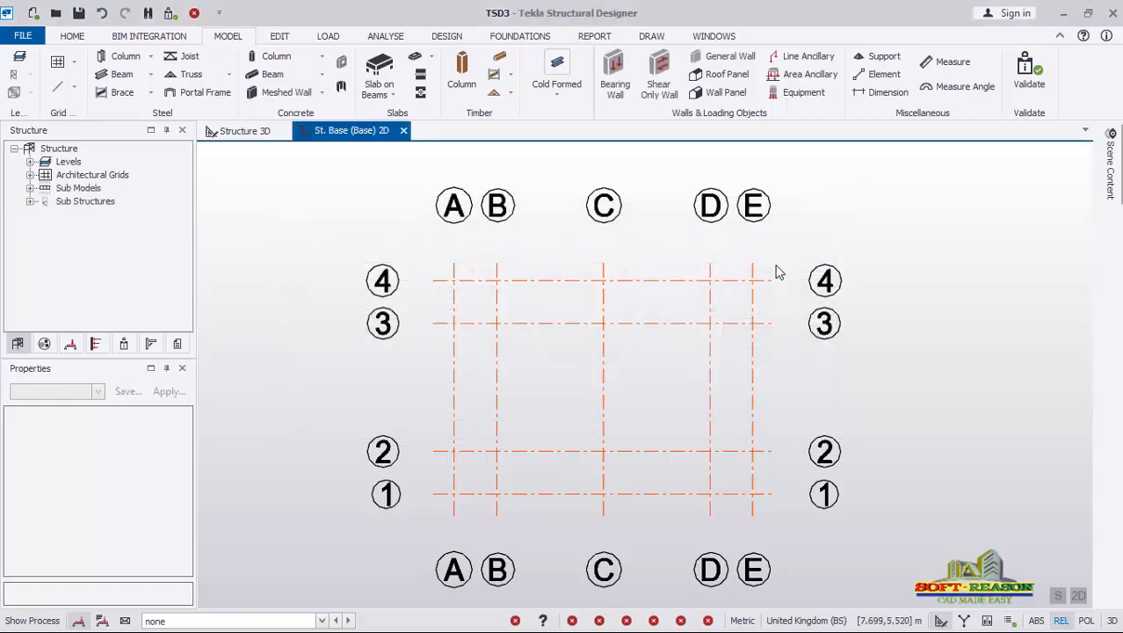
- Expand the Levels branch of the structure tree to review the construction levels
scroll(561, 413, "up", 3)
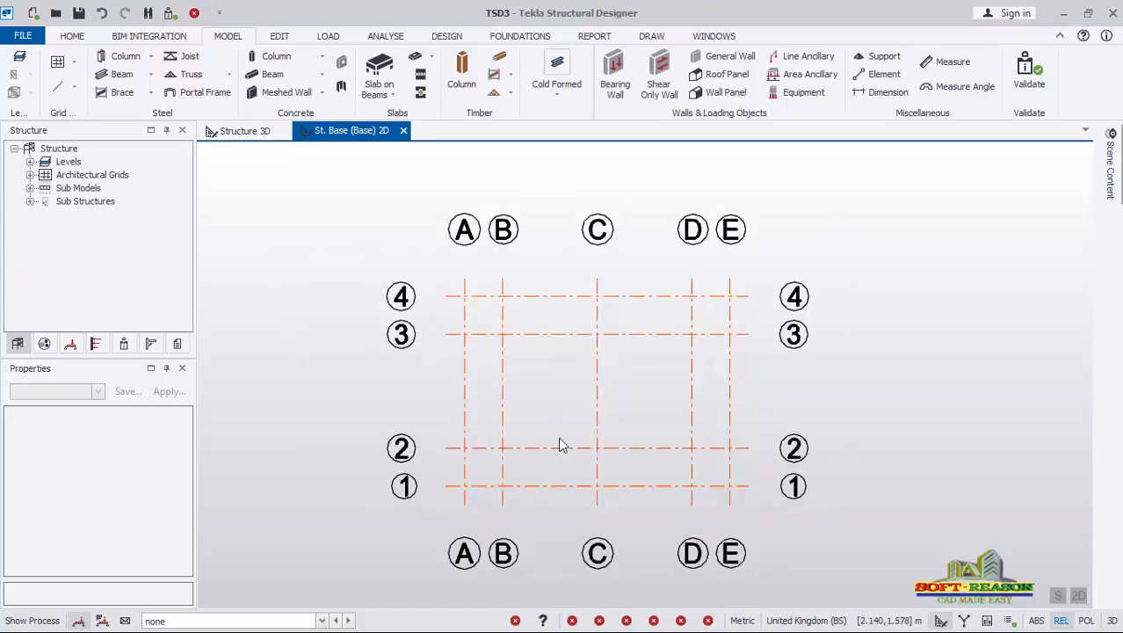
scroll(560, 371, "down", 1)
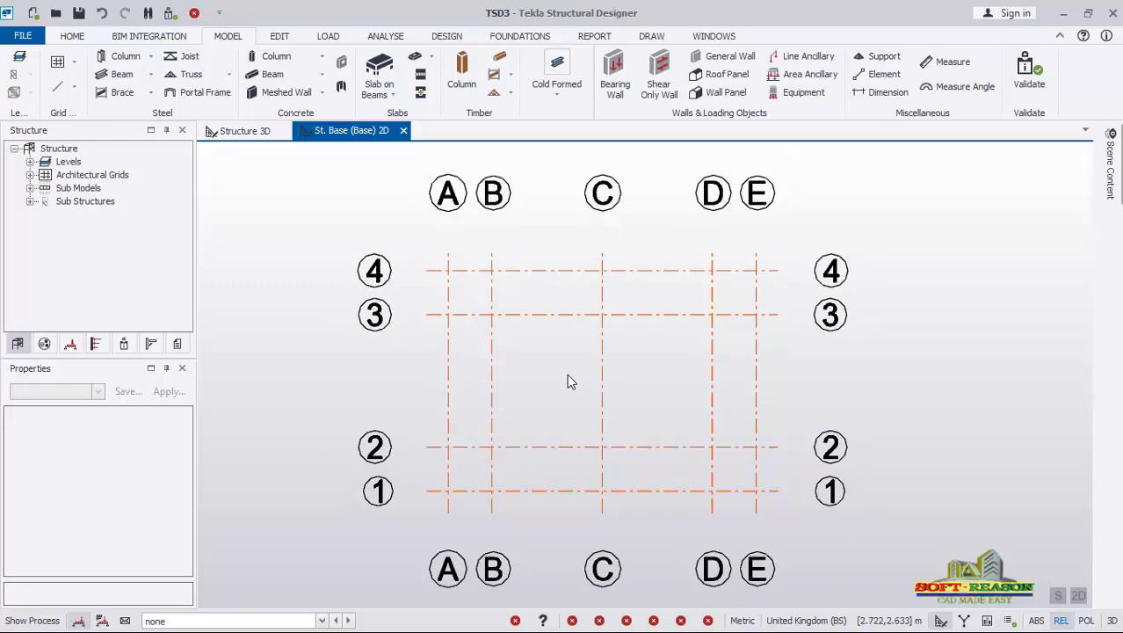
left_click(30, 162)
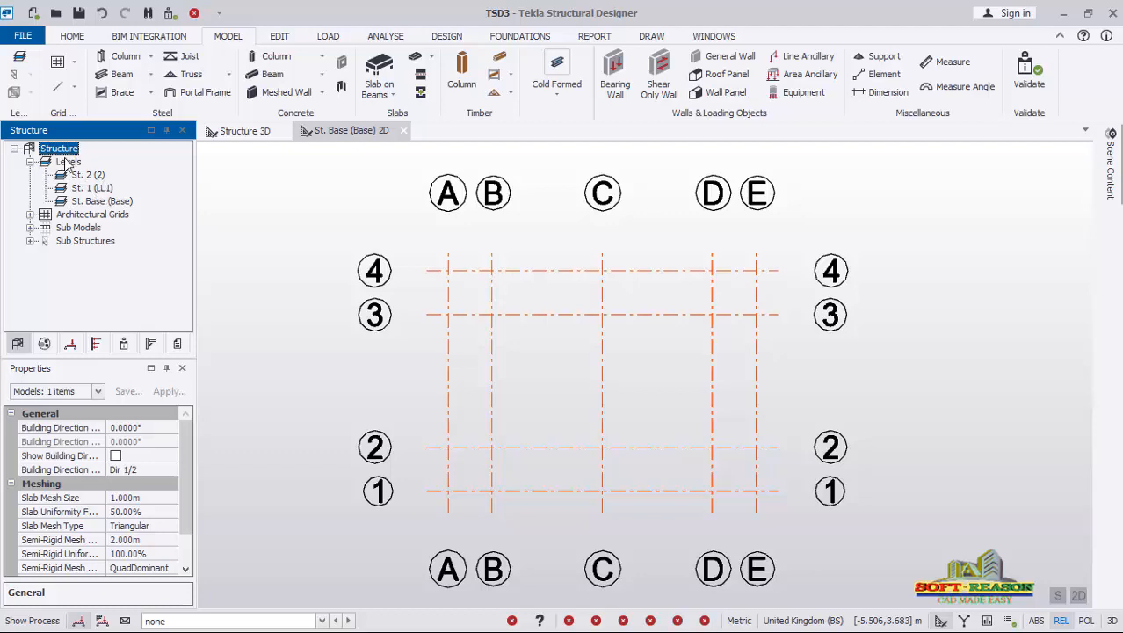
left_click(267, 208)
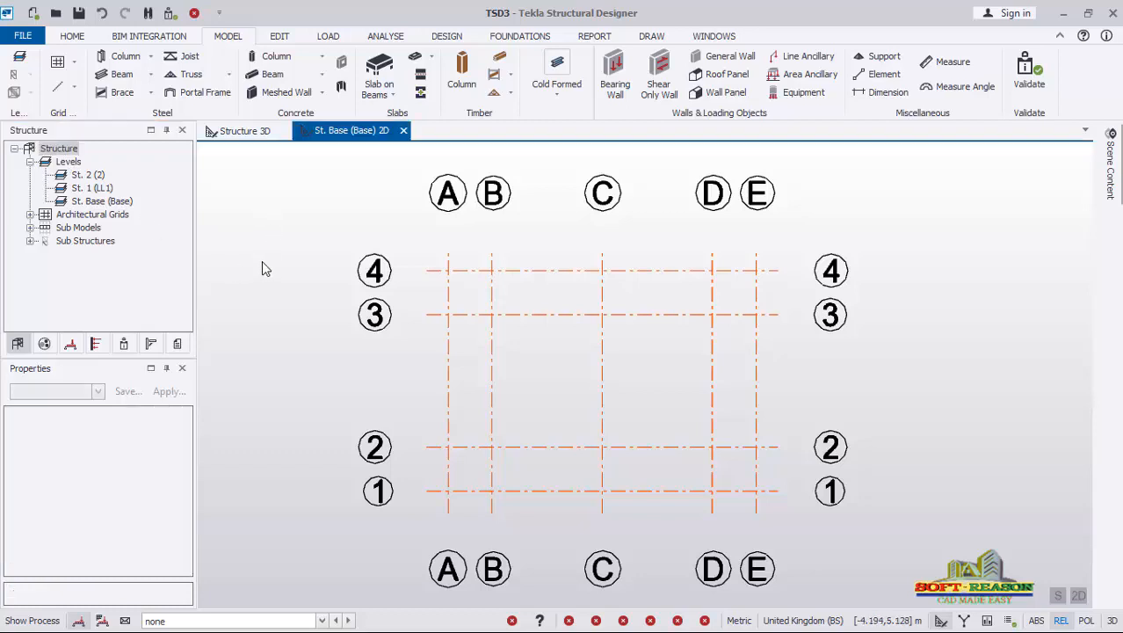
scroll(570, 370, "up", 1)
scroll(504, 353, "down", 2)
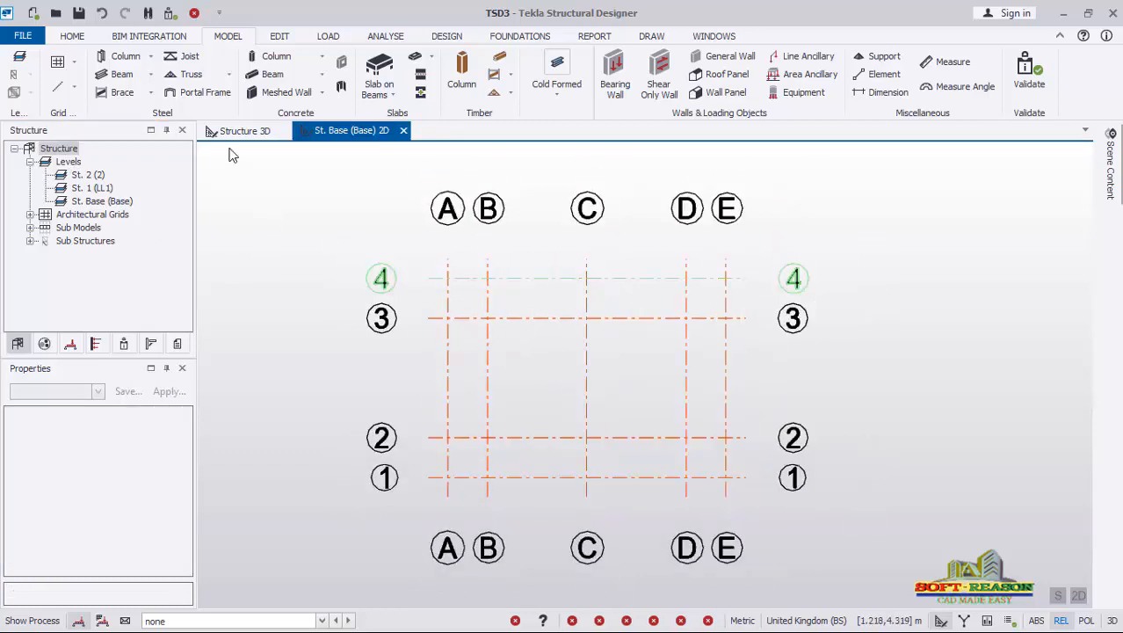
- Start a rolled steel column and set its design section order to UKC Column
left_click(121, 55)
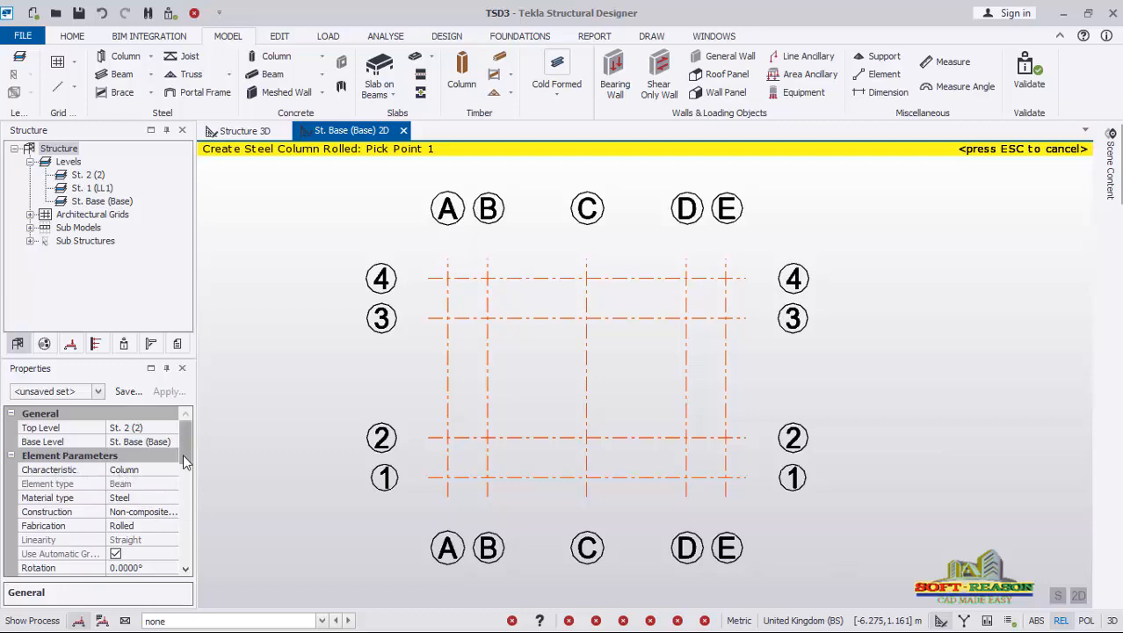
scroll(183, 453, "down", 1)
left_click(155, 455)
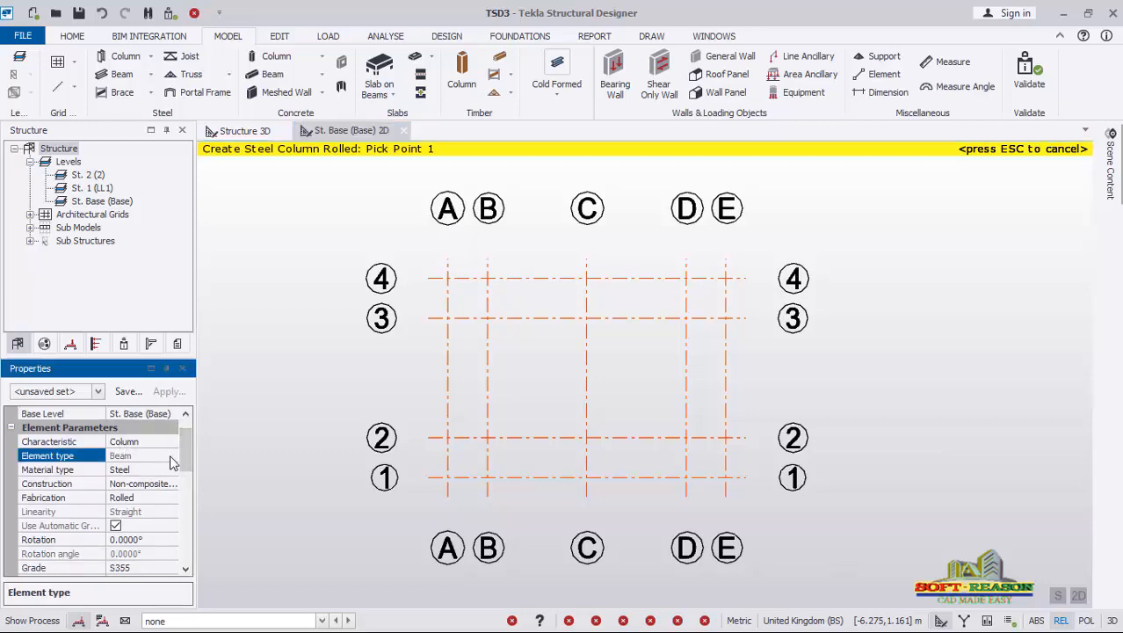
scroll(146, 530, "down", 1)
scroll(145, 533, "down", 1)
left_click(170, 513)
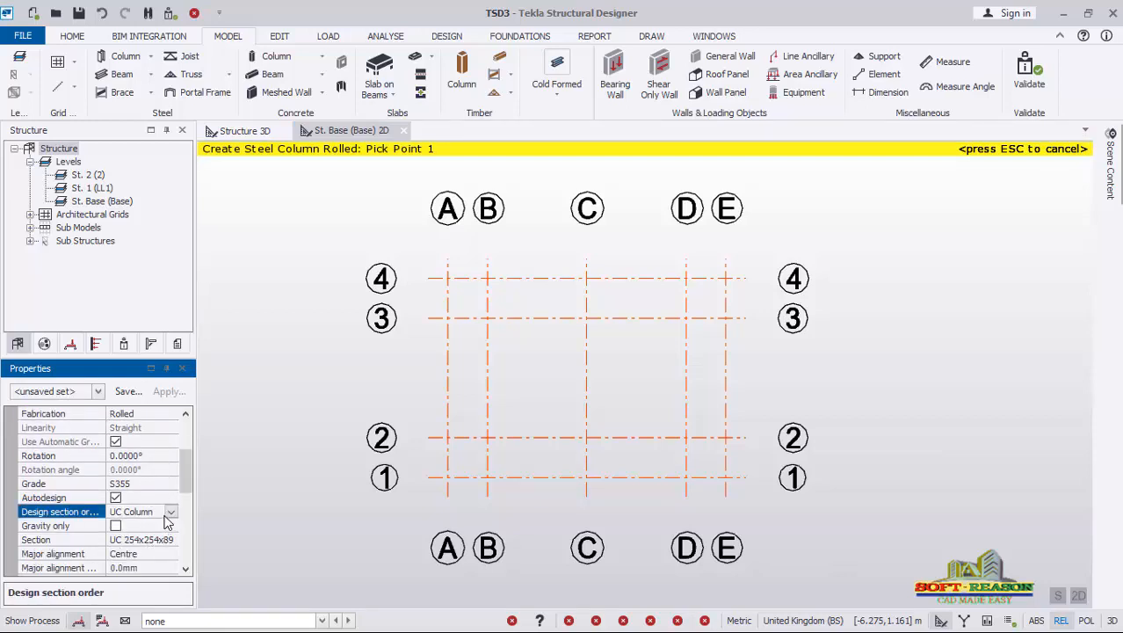
left_click(171, 513)
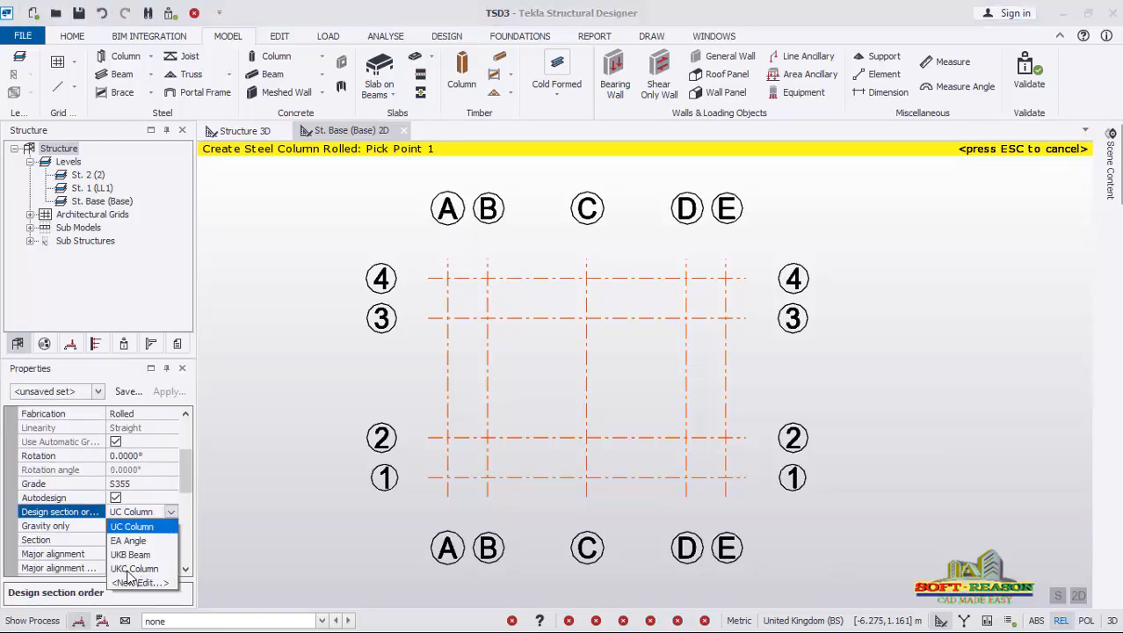
left_click(131, 568)
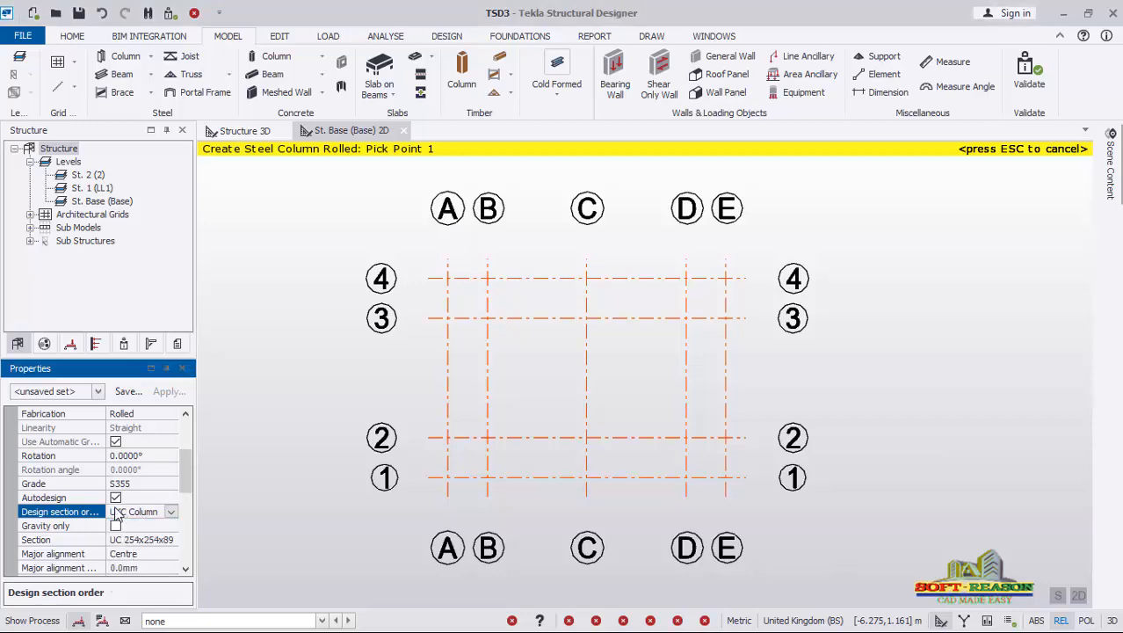
- Set the column section to Advance UKC 254x254x73
left_click(175, 543)
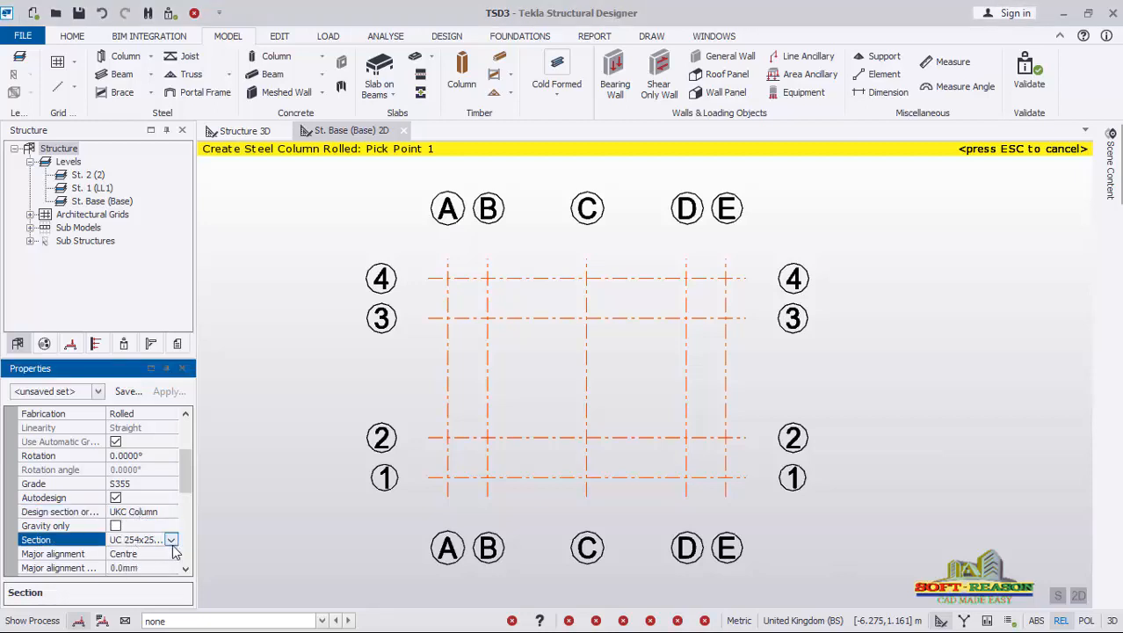
left_click(172, 540)
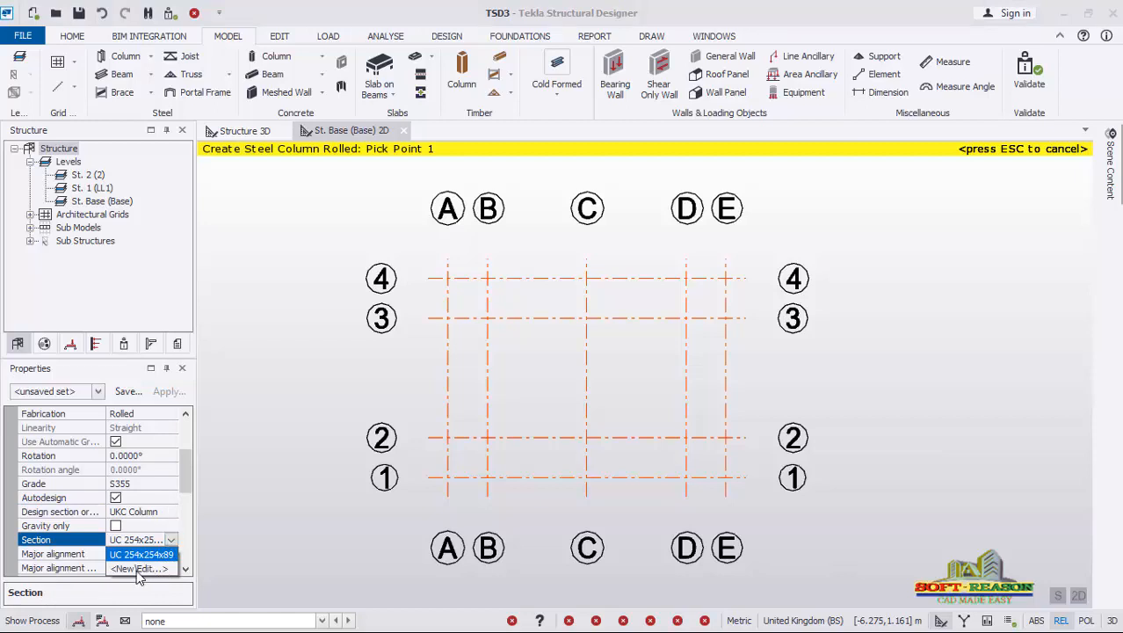
left_click(138, 569)
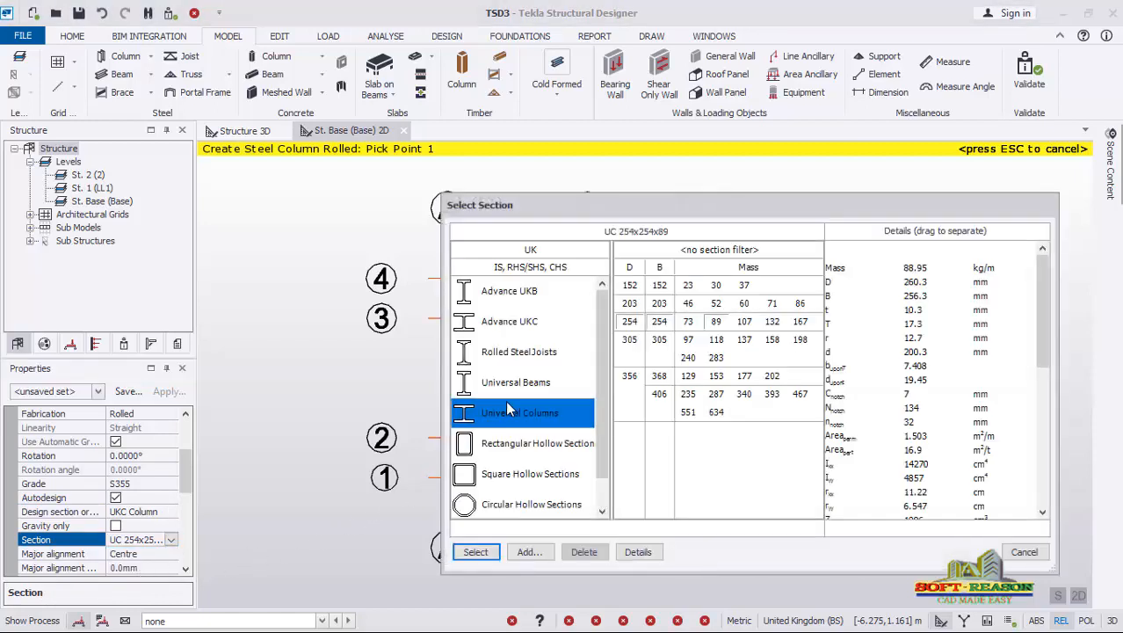
left_click(498, 325)
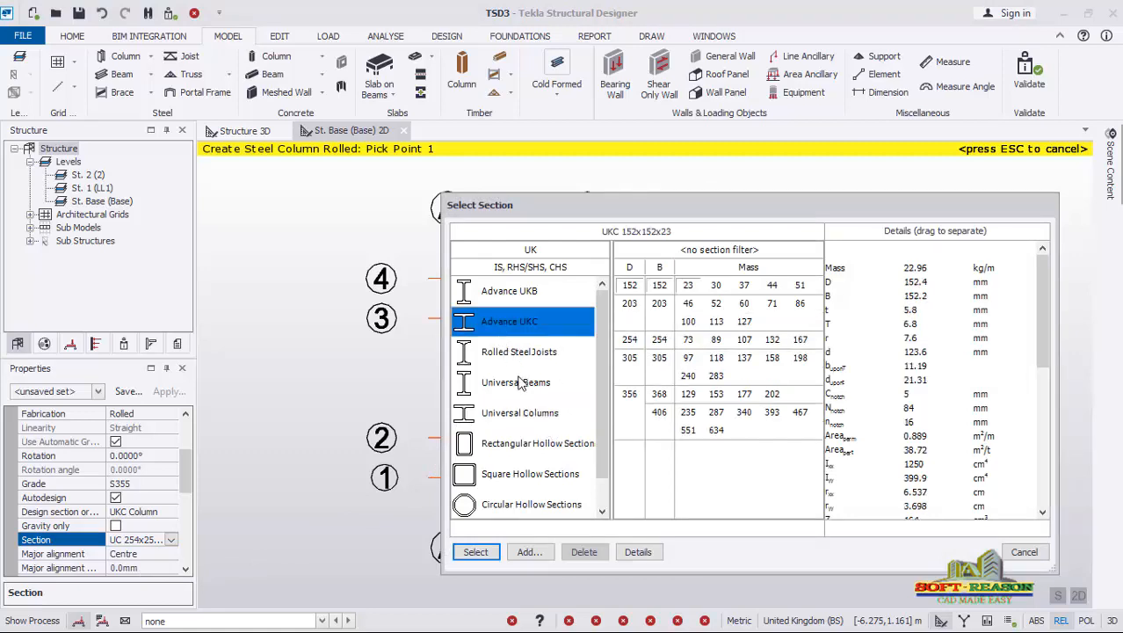
left_click(631, 342)
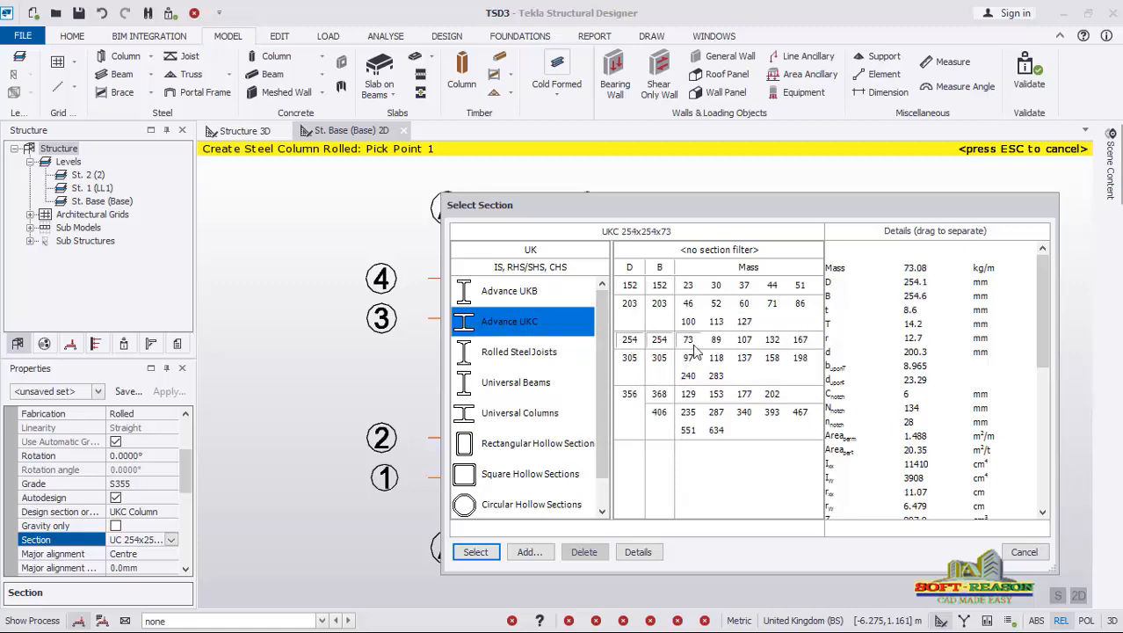
left_click(475, 551)
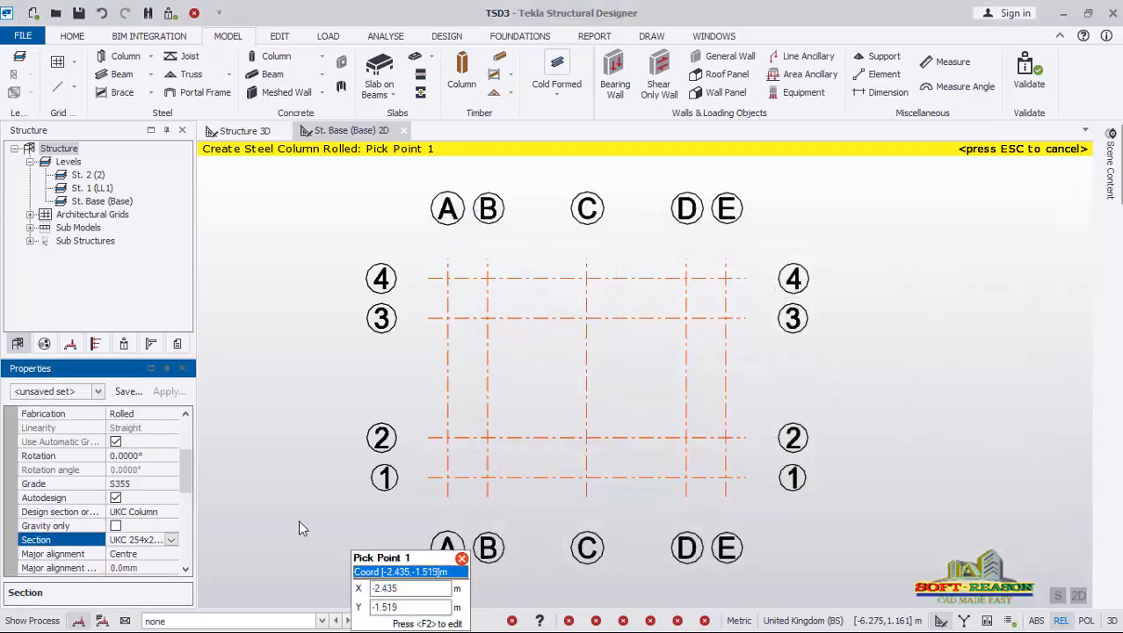
- Place steel columns at all intersections of grid lines B, C and D with grid lines 2 and 3
left_click_drag(187, 477, 196, 453)
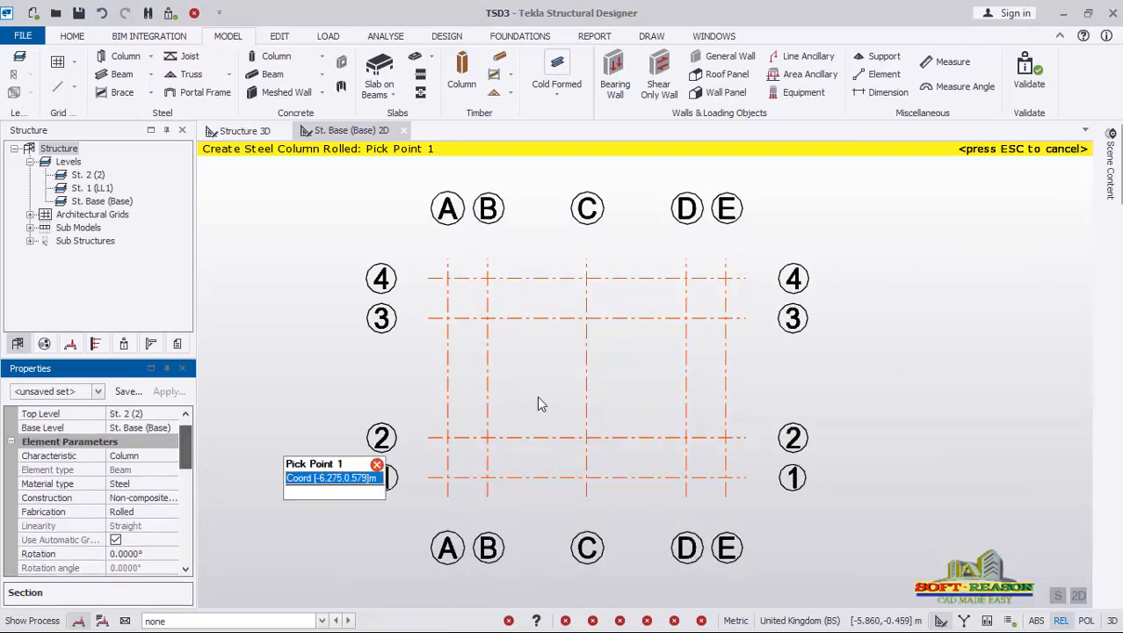
left_click_drag(472, 307, 703, 472)
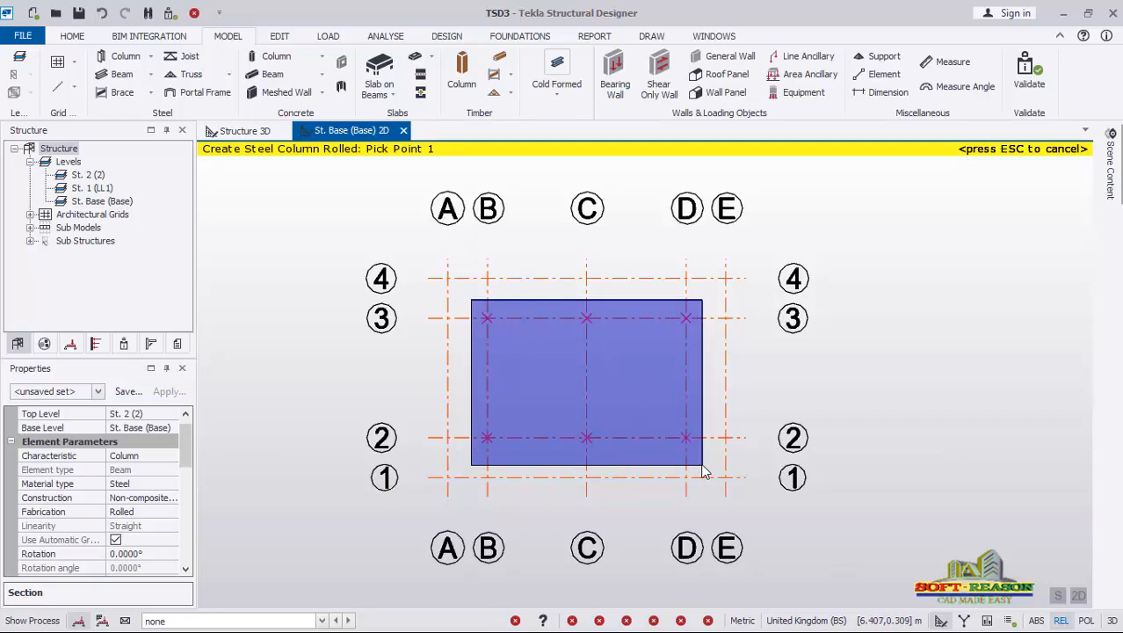
left_click_drag(703, 472, 703, 471)
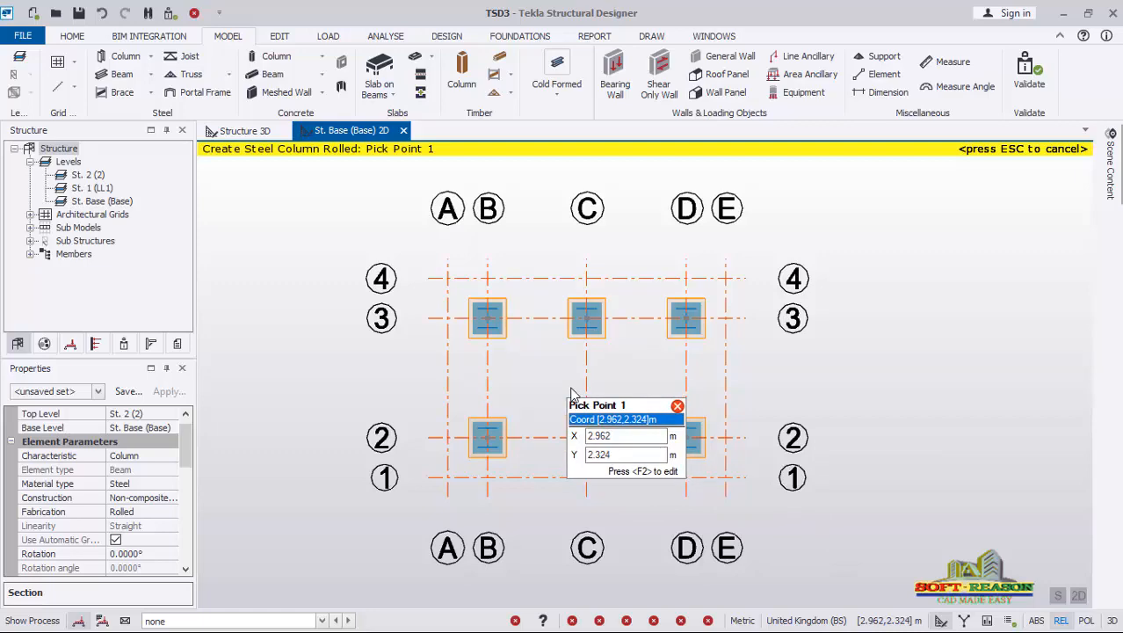
- Open the 3D structure view and examine the placed columns from the front
left_click(244, 138)
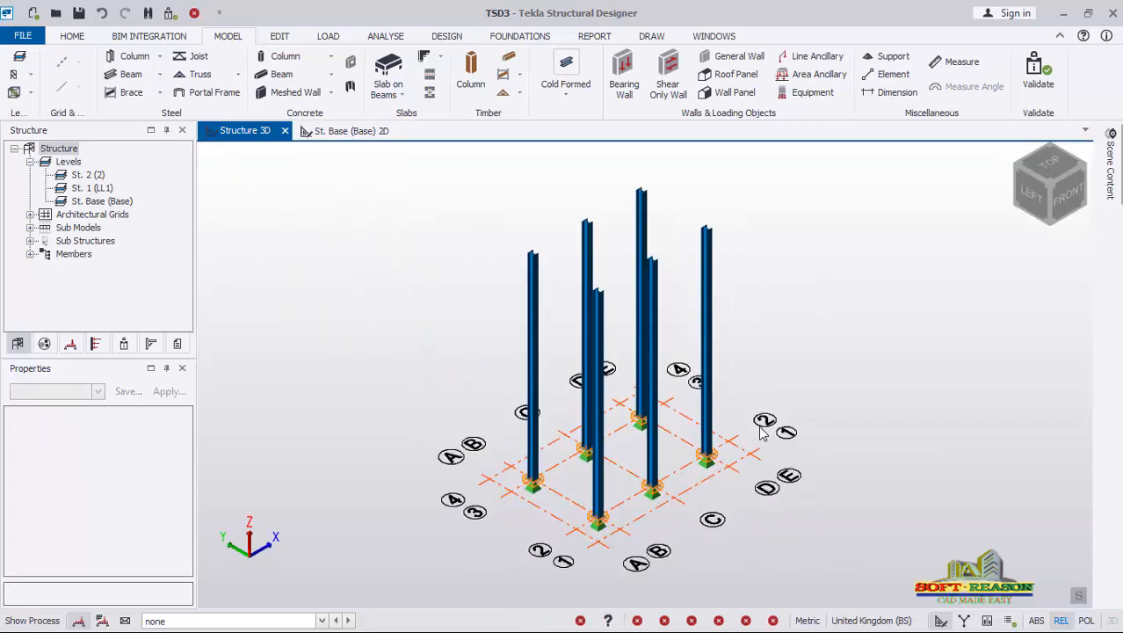
middle_click_drag(646, 425, 580, 457)
scroll(608, 434, "up", 2)
middle_click_drag(511, 482, 559, 518)
scroll(510, 502, "down", 1)
scroll(666, 466, "up", 1)
scroll(657, 470, "up", 1)
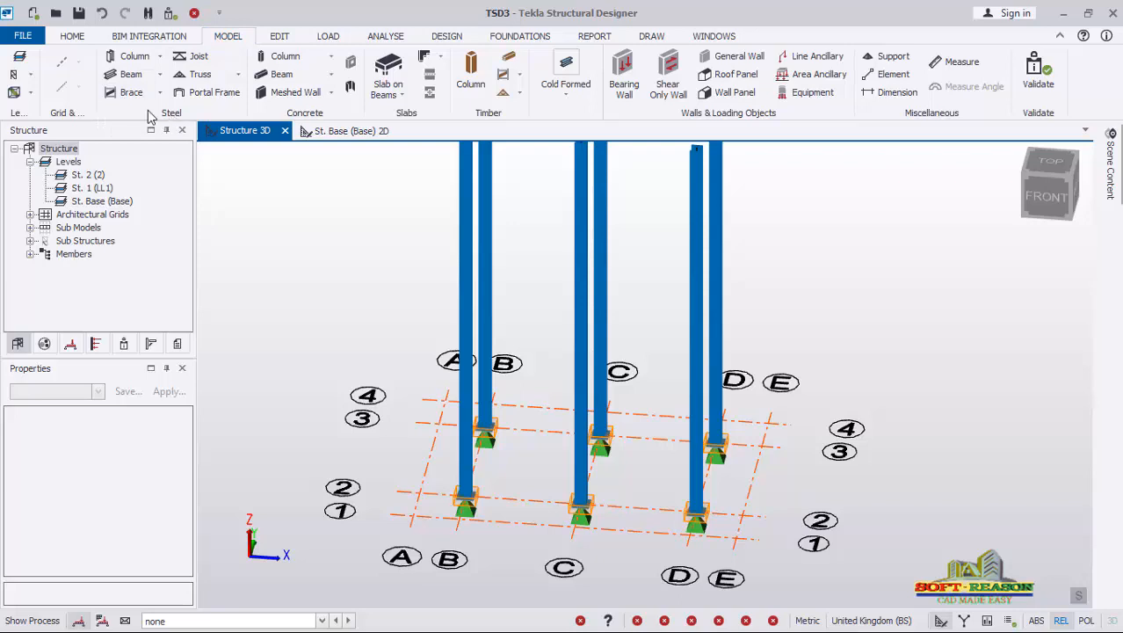
- Start a rolled steel beam and set its design section order to UKB Beam
left_click(127, 75)
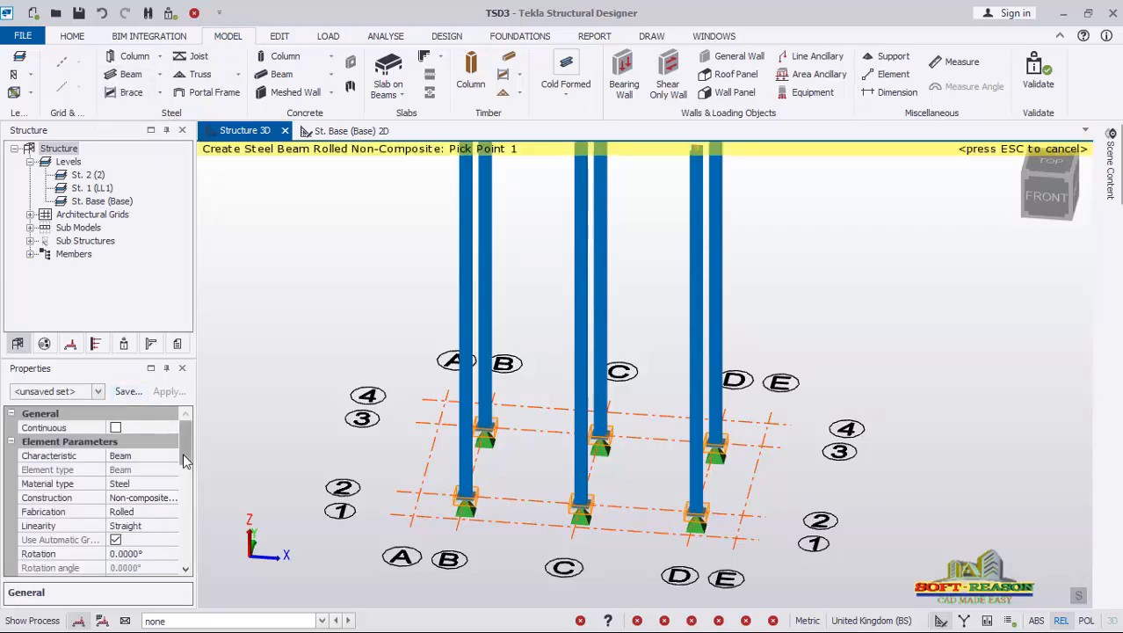
left_click_drag(184, 459, 183, 476)
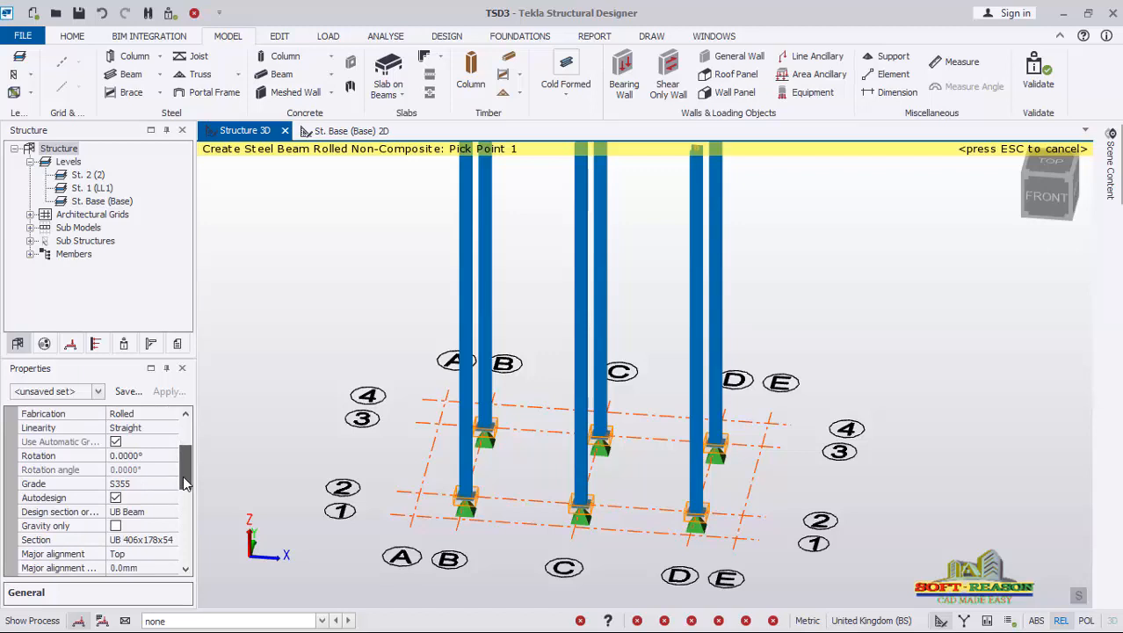
left_click(167, 513)
left_click(171, 511)
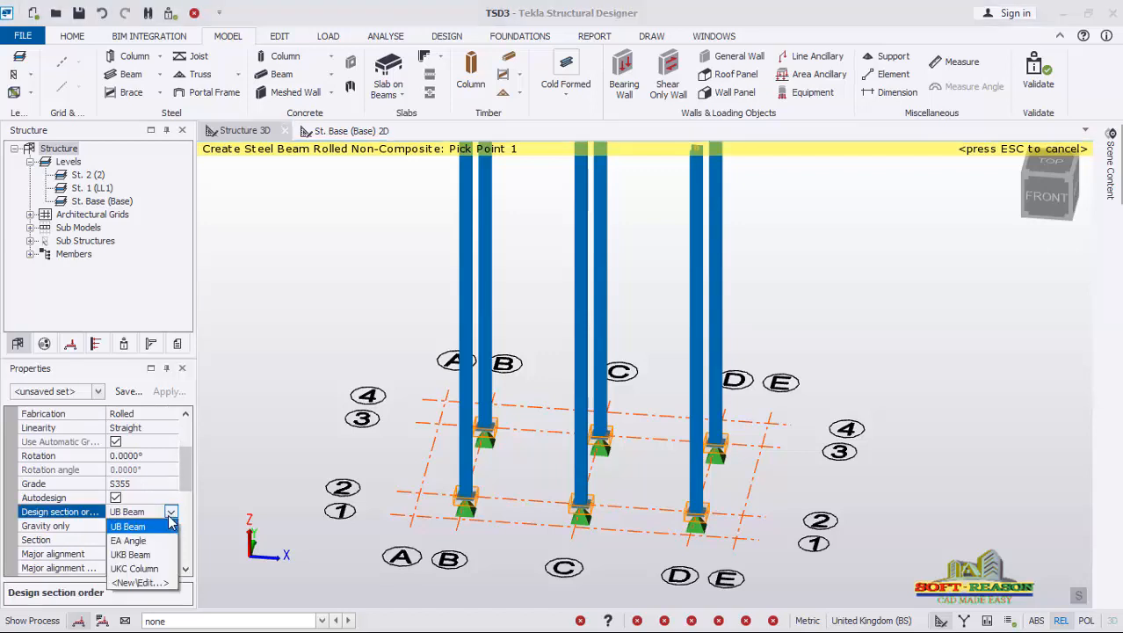
left_click(132, 554)
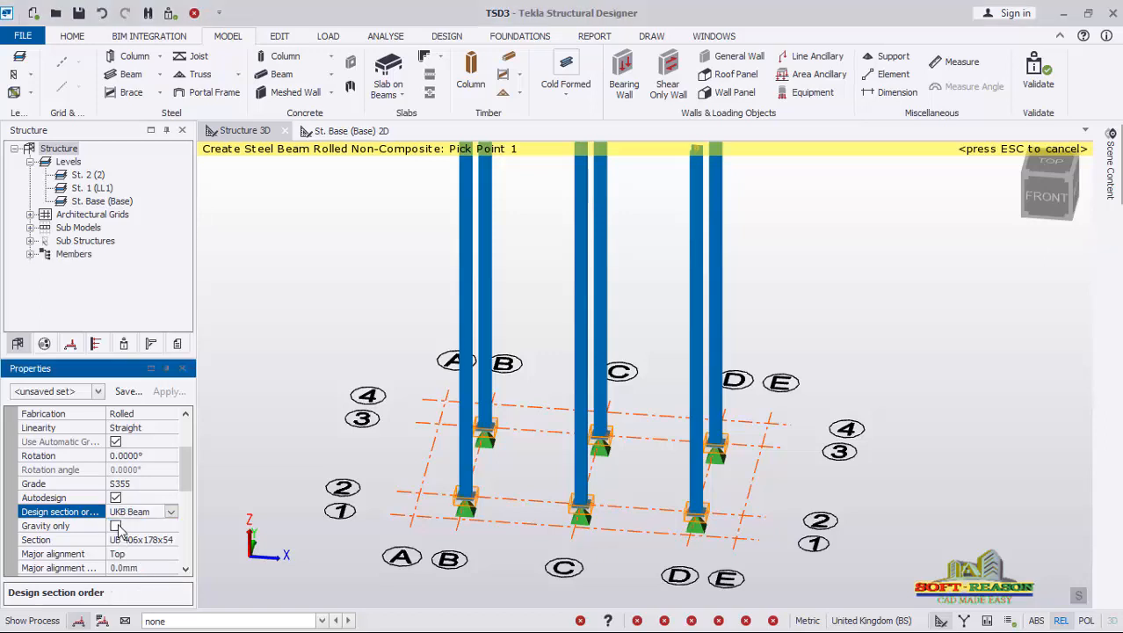
- Set the beam section to Advance UKB 178x102x19
left_click(159, 542)
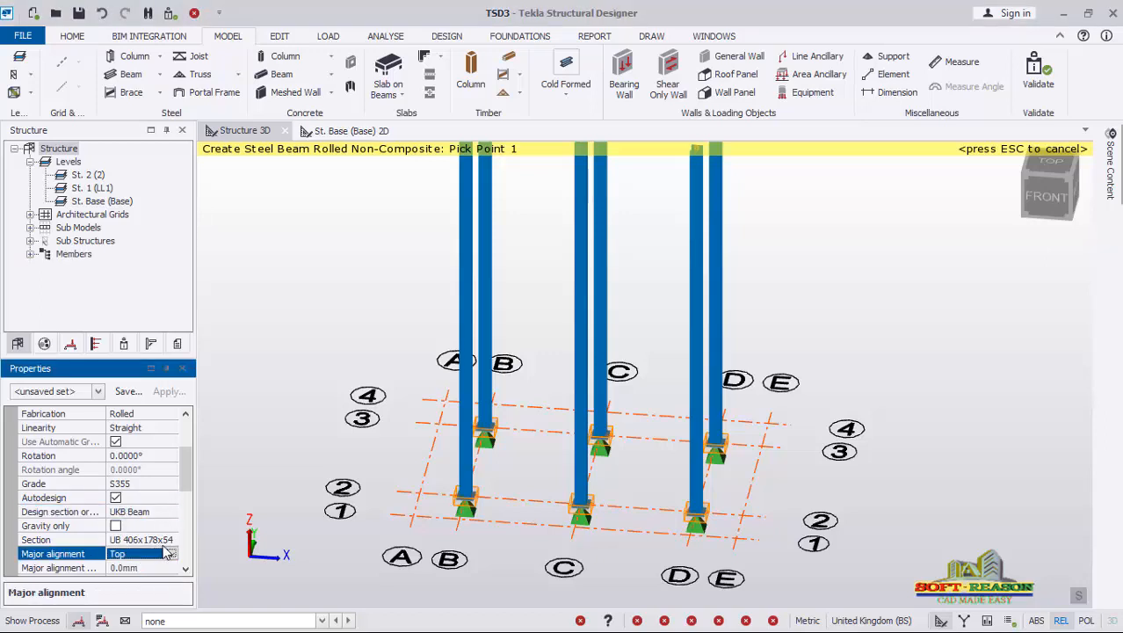
left_click(171, 540)
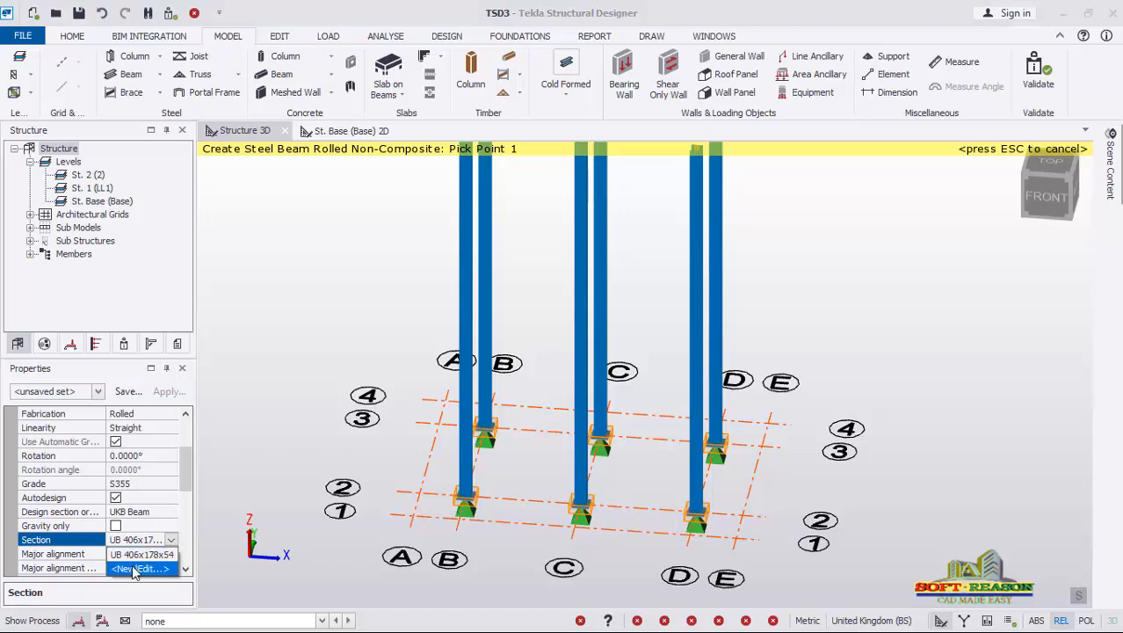
left_click(134, 569)
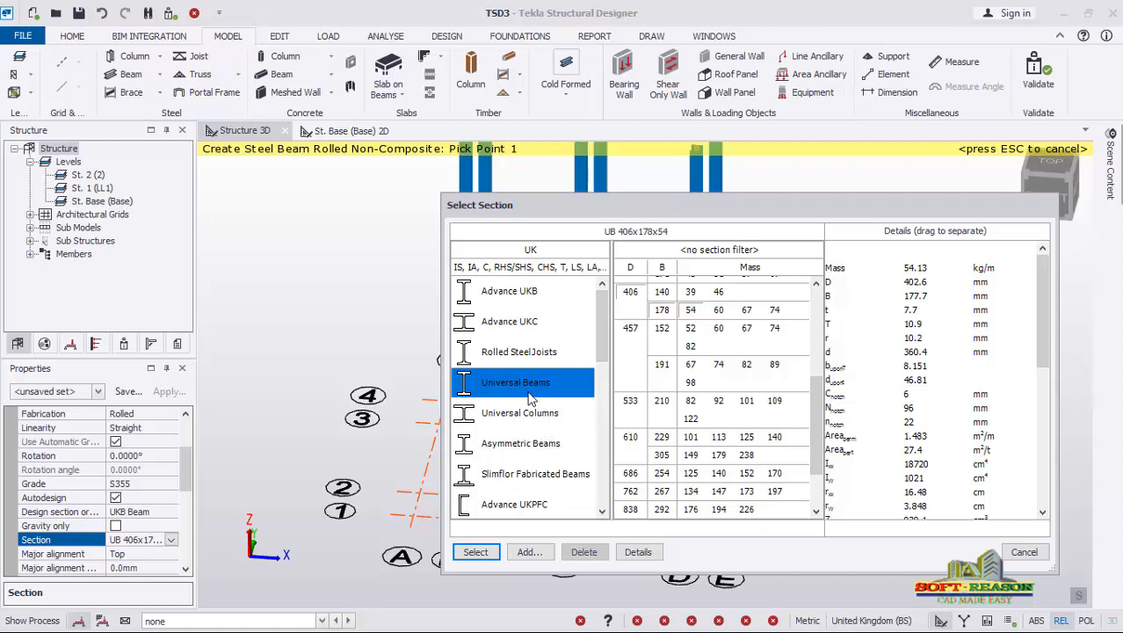
scroll(541, 440, "down", 3)
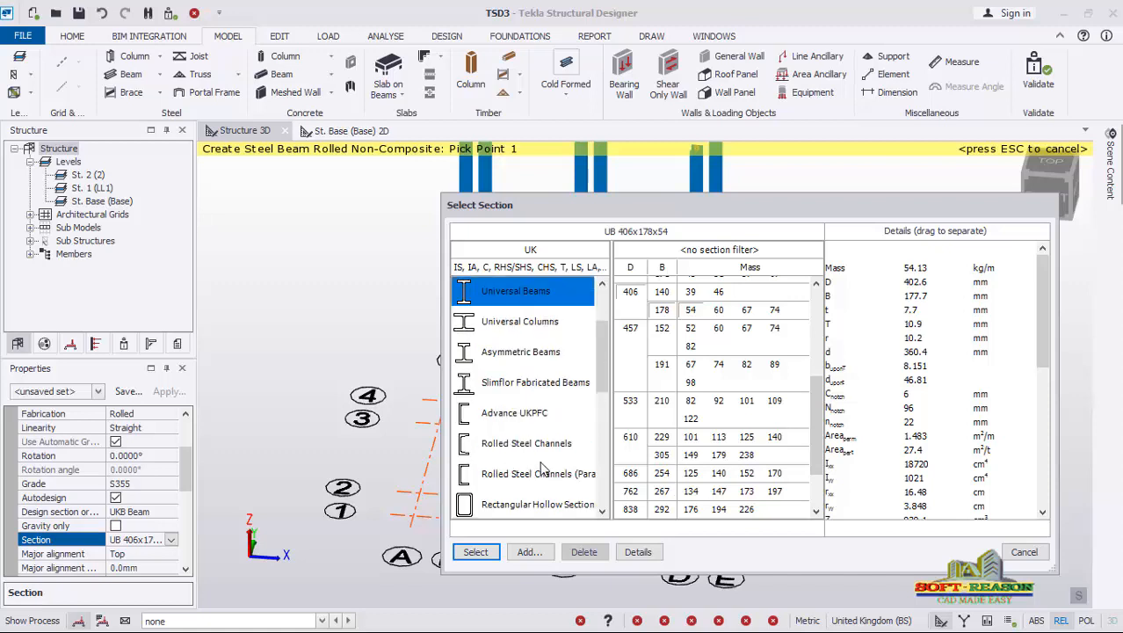
scroll(551, 477, "down", 2)
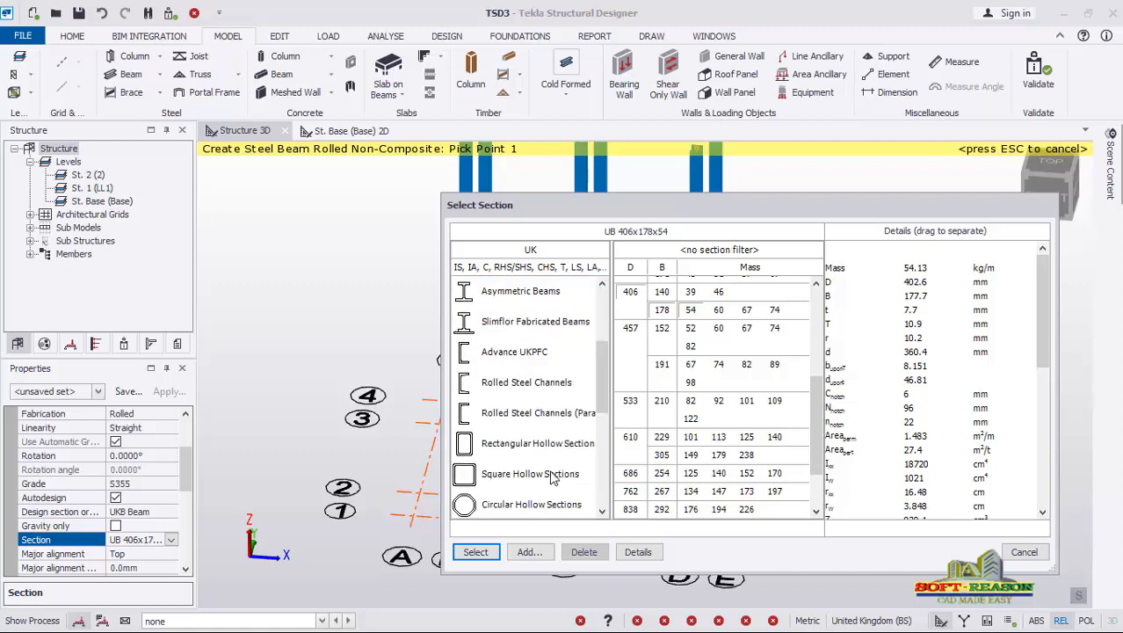
scroll(549, 461, "up", 3)
scroll(542, 443, "up", 2)
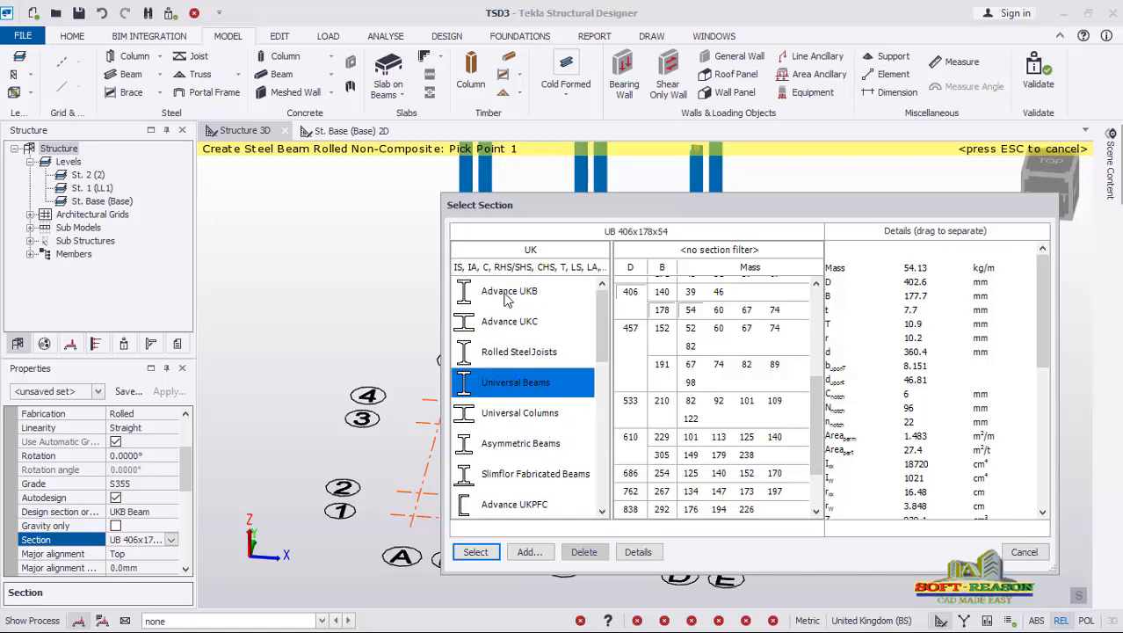
left_click(528, 295)
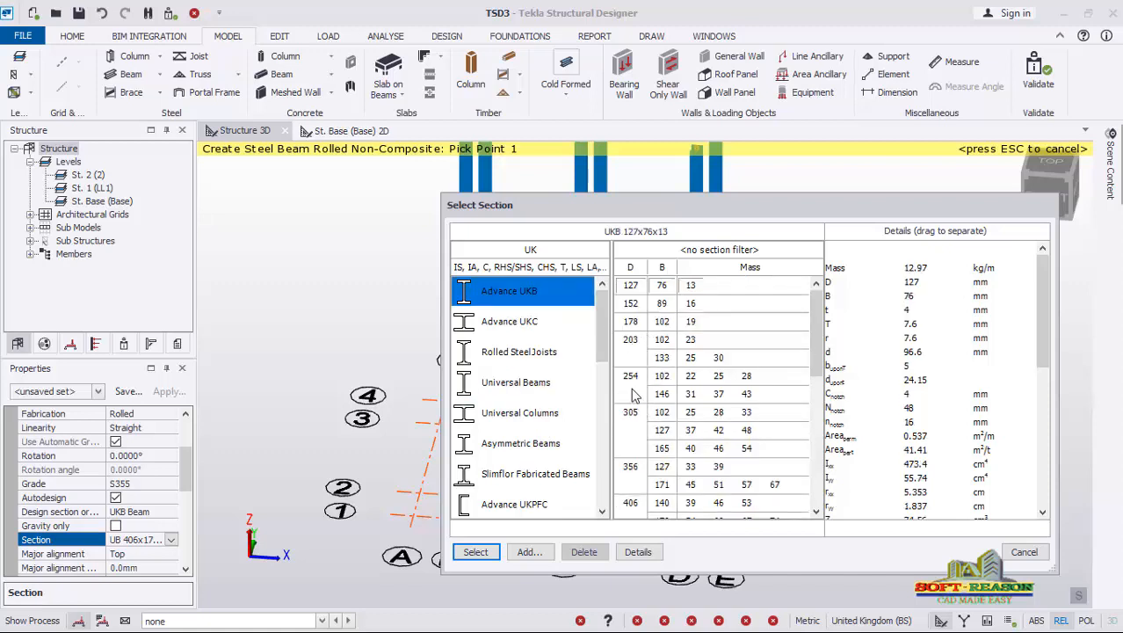
left_click(636, 379)
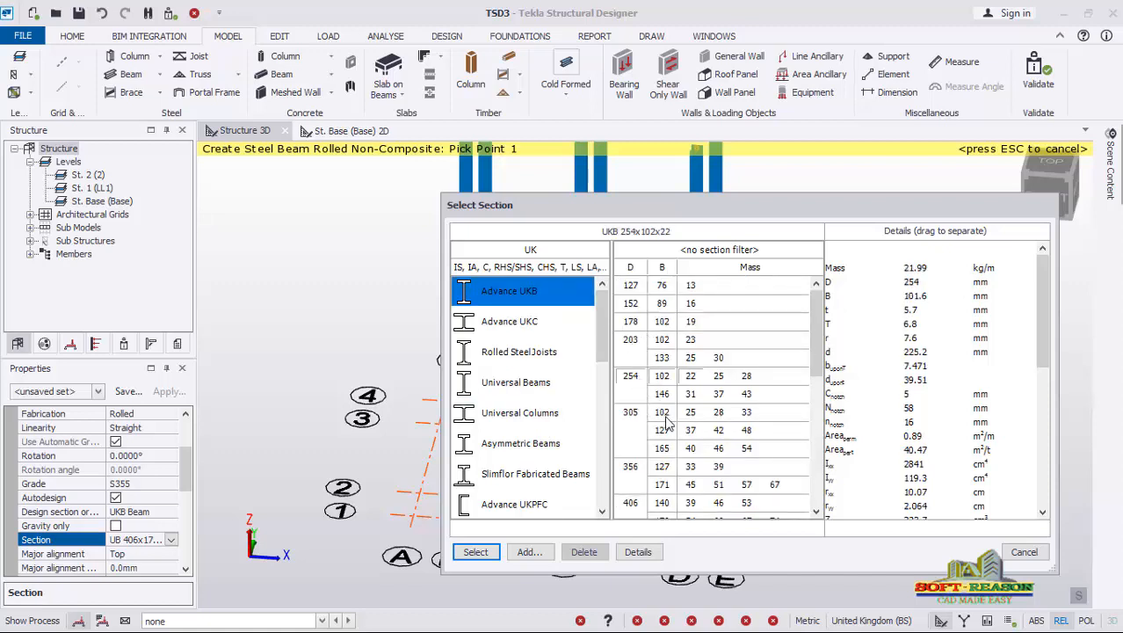
left_click(632, 322)
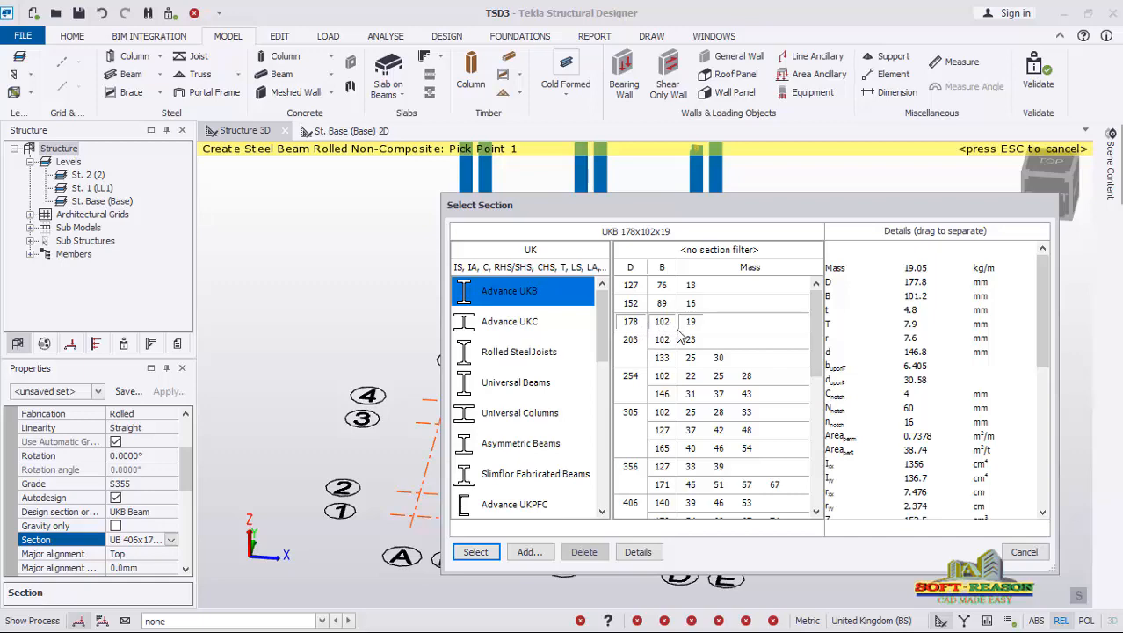
left_click(475, 551)
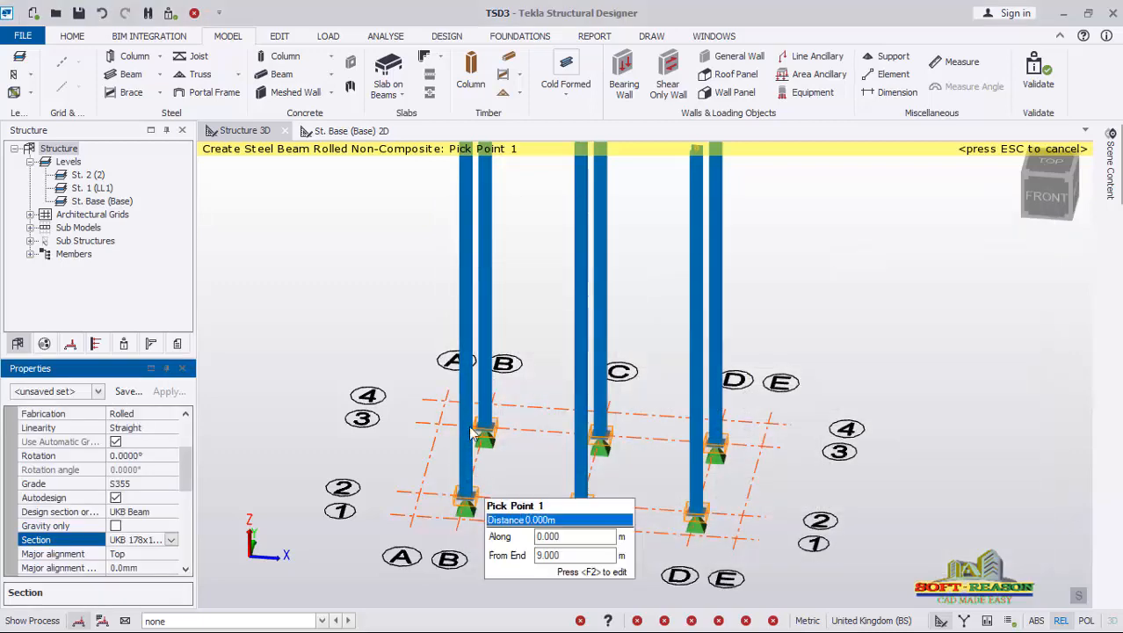
- Place a steel beam between columns B/2 and C/2 at 1.5 m along both columns from their bases
middle_click_drag(490, 476, 501, 416)
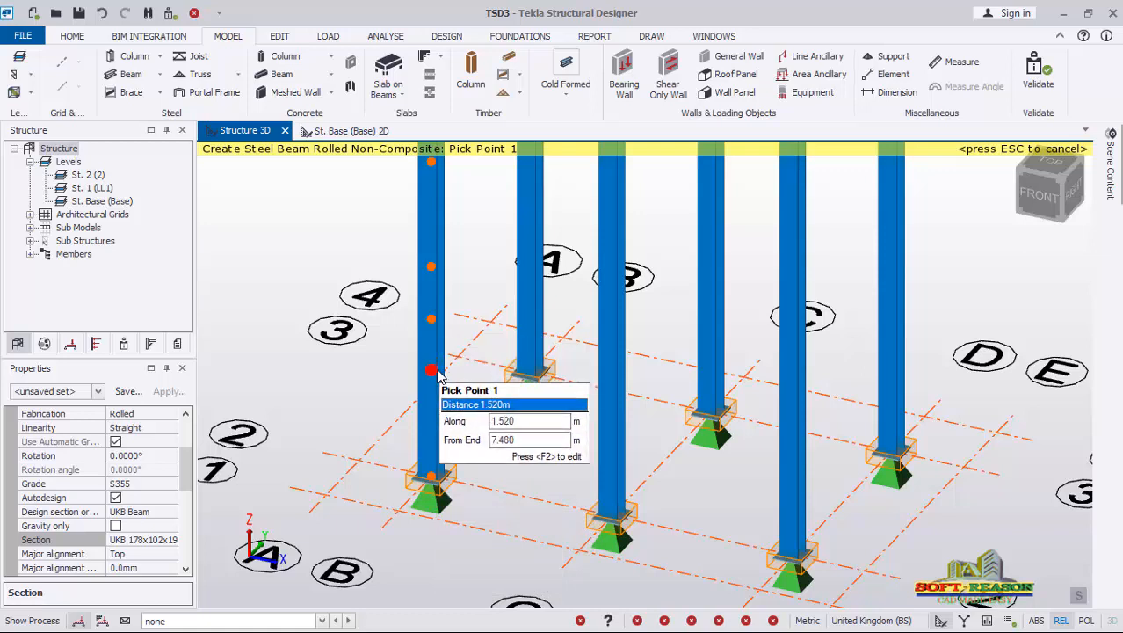
key("F2")
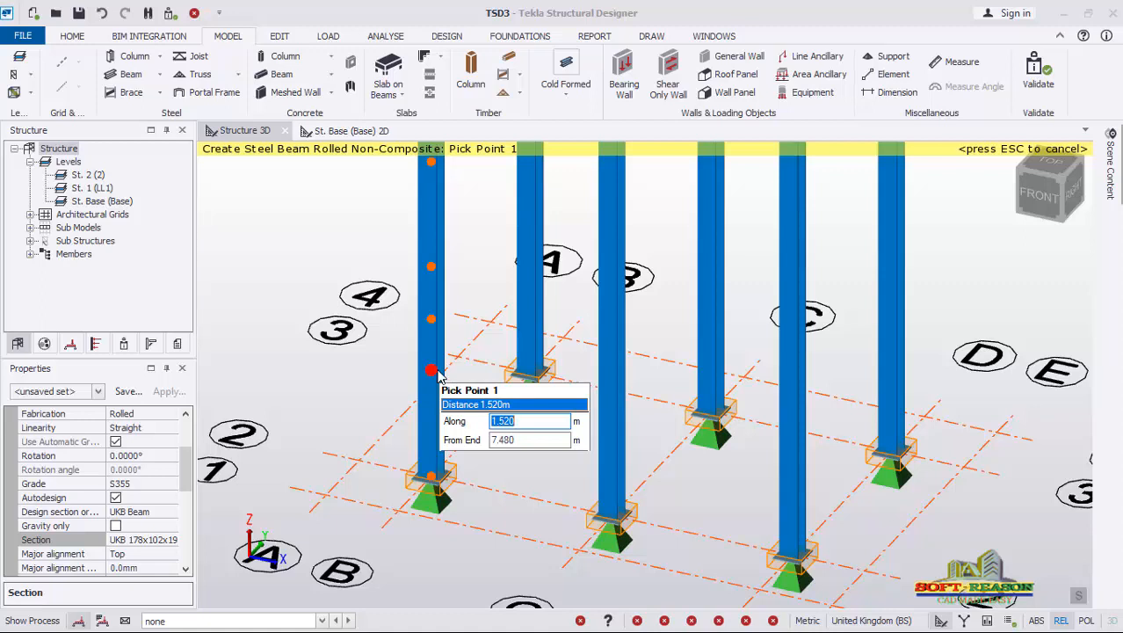
type("1.5")
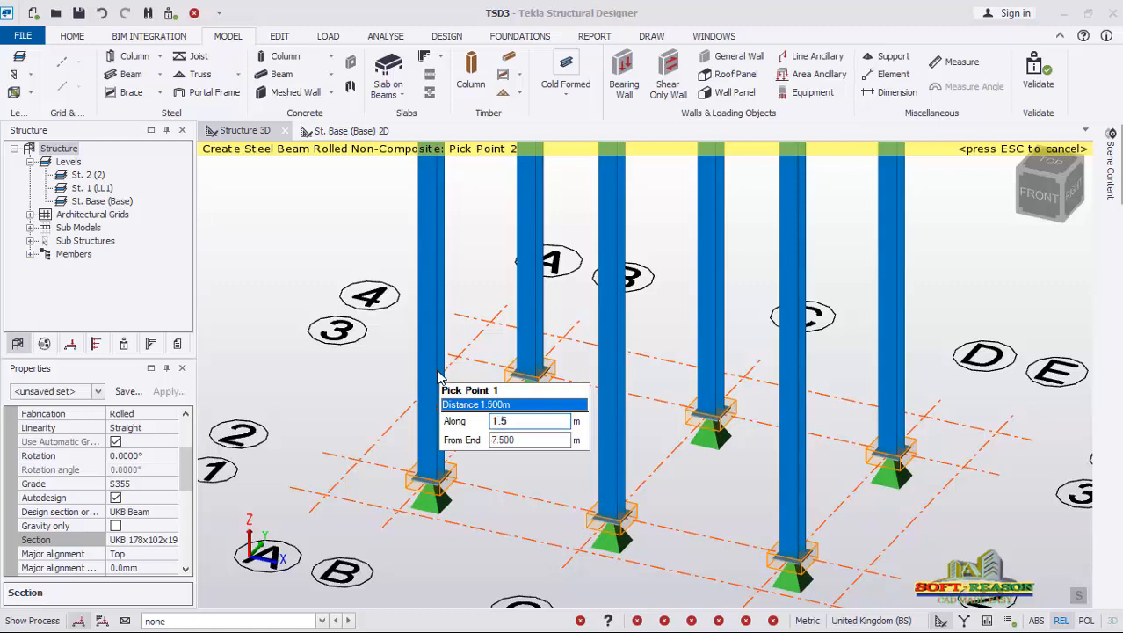
key("Return")
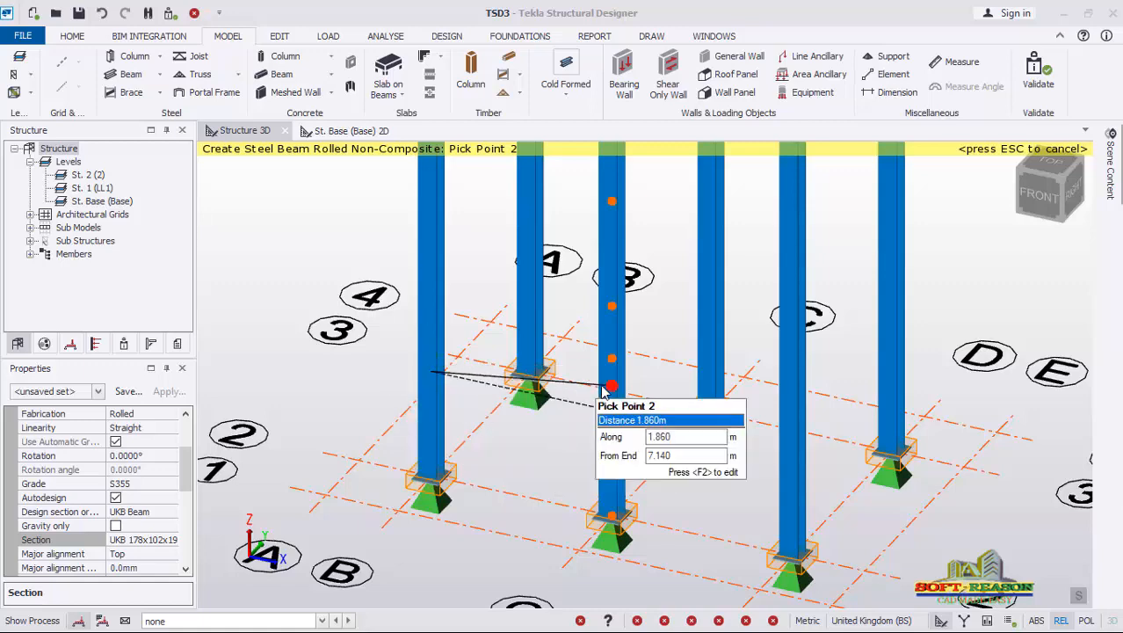
right_click_drag(619, 400, 468, 418)
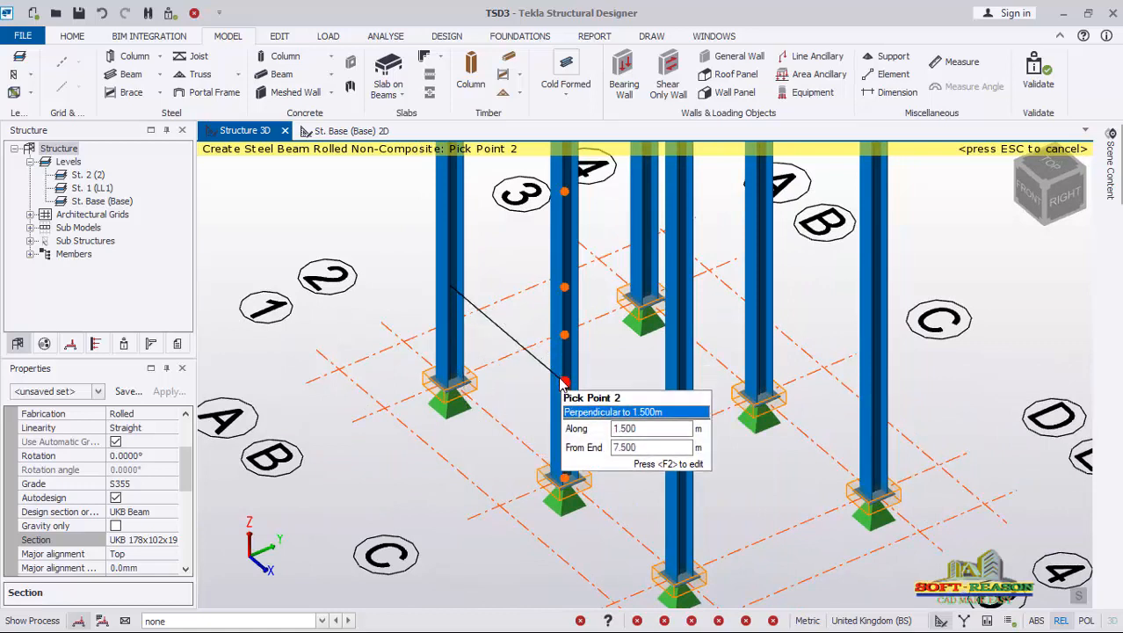
left_click(563, 383)
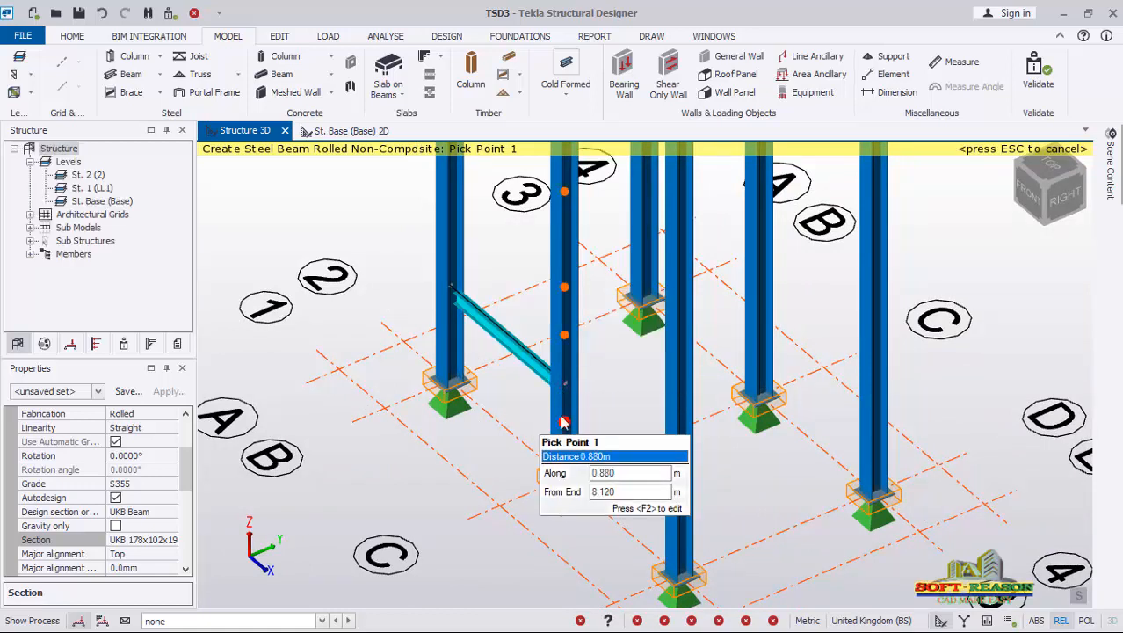
- Continue the 1.5 m high beams from column C/2 to D/2 and from D/2 to D/3
scroll(542, 403, "up", 3)
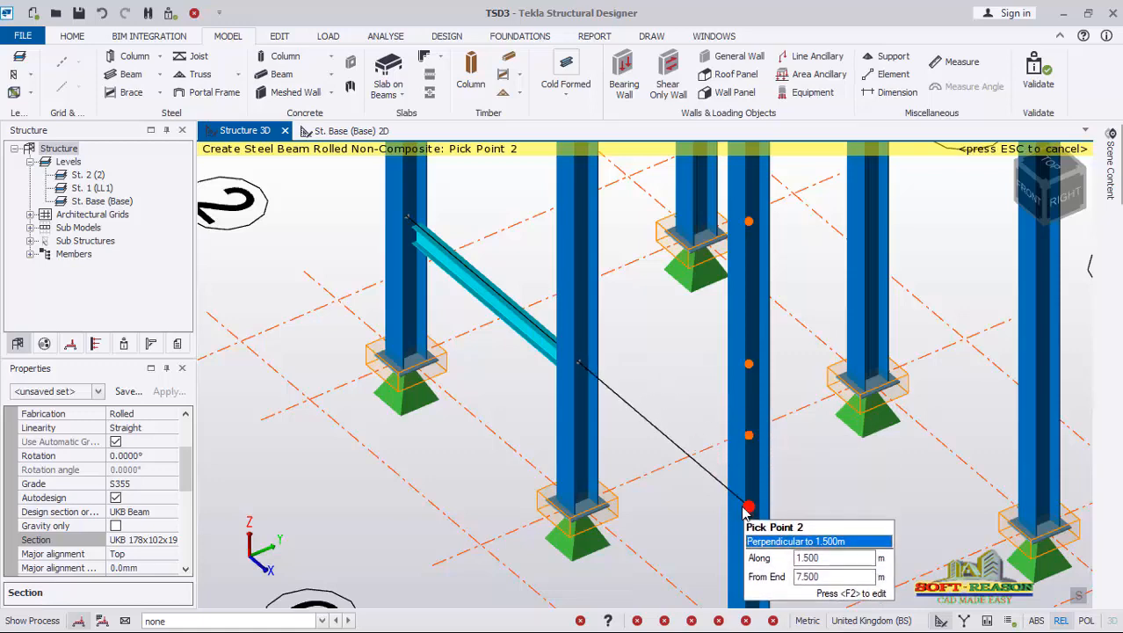
left_click(743, 512)
scroll(329, 371, "down", 4)
scroll(694, 504, "up", 3)
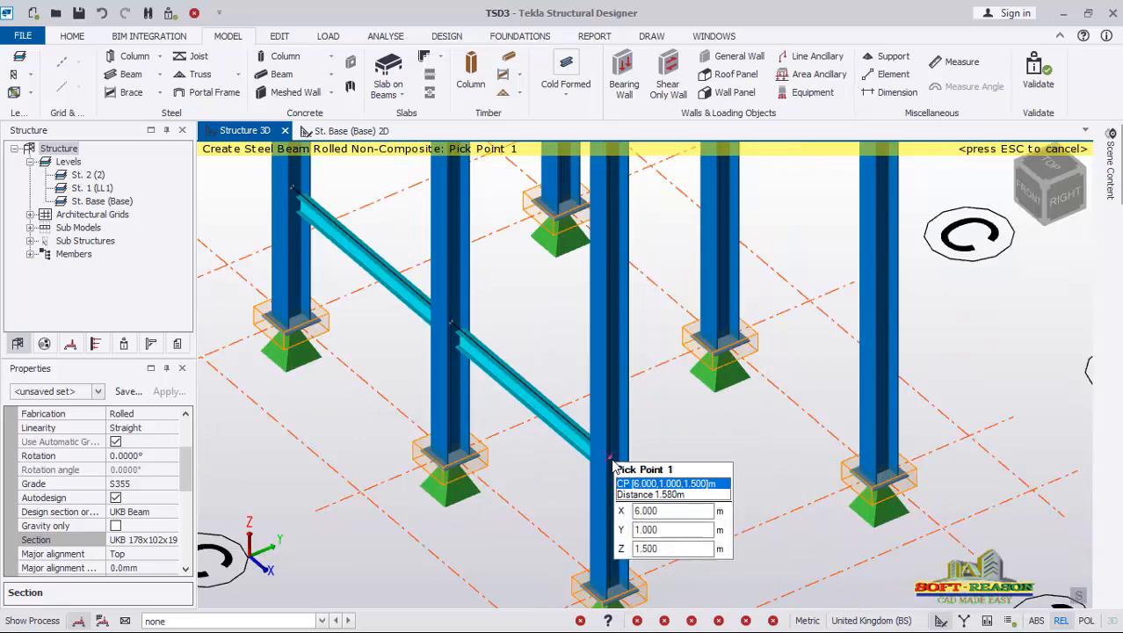
scroll(612, 464, "up", 1)
left_click(683, 441)
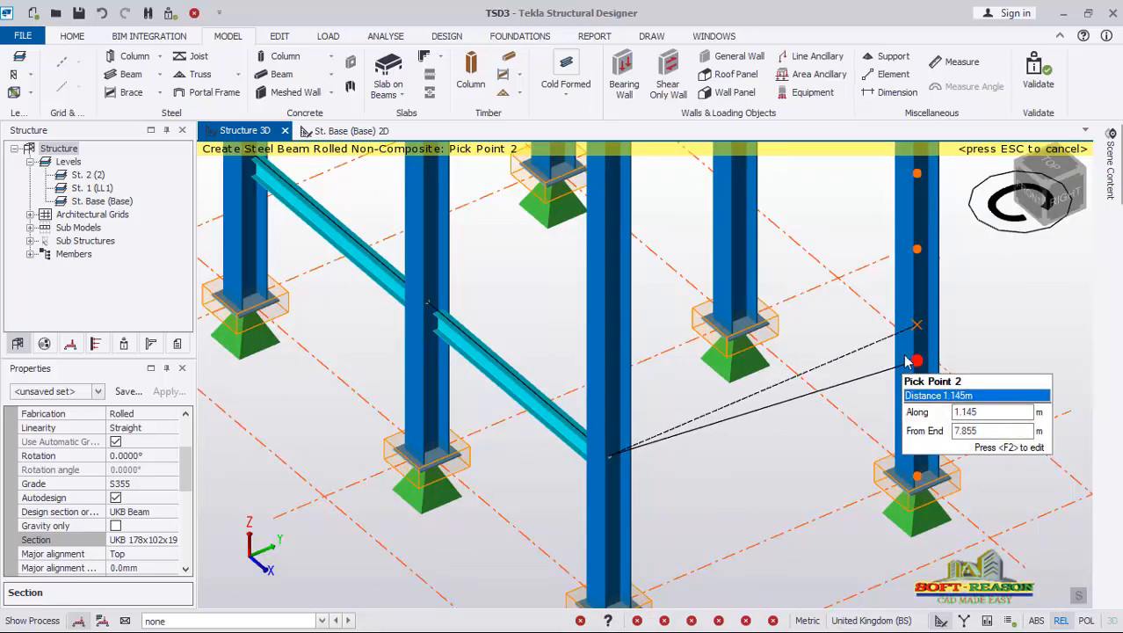
left_click(917, 327)
scroll(641, 415, "down", 3)
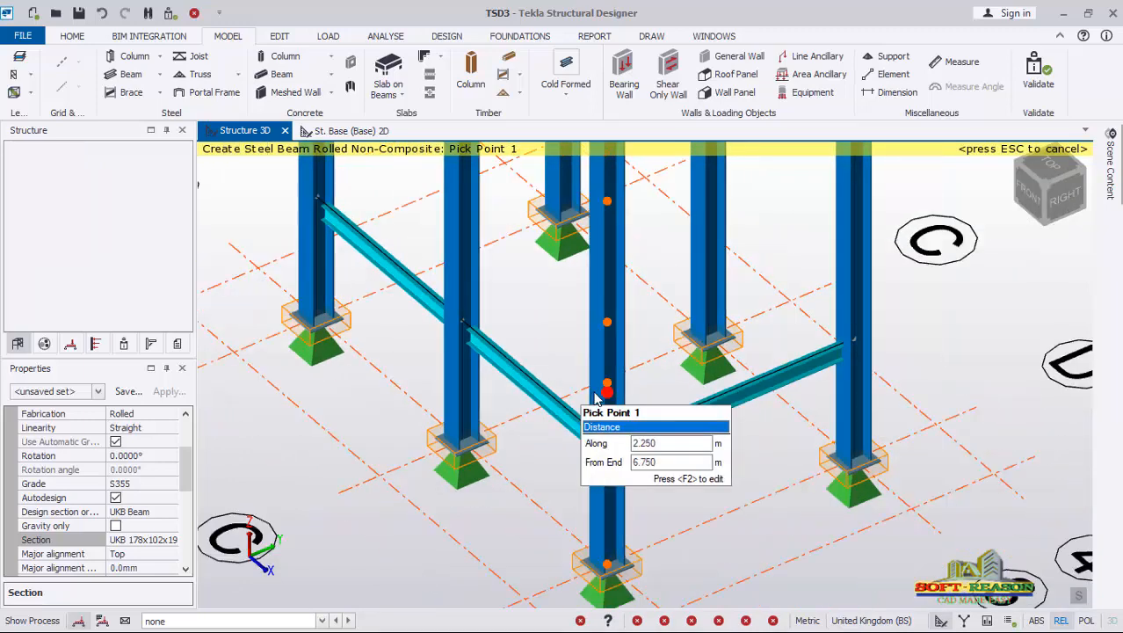
- Place beams along grid line 3 from column D/3 to C/3 and on to B/3 at the 1.5 m height
middle_click_drag(640, 416, 505, 404)
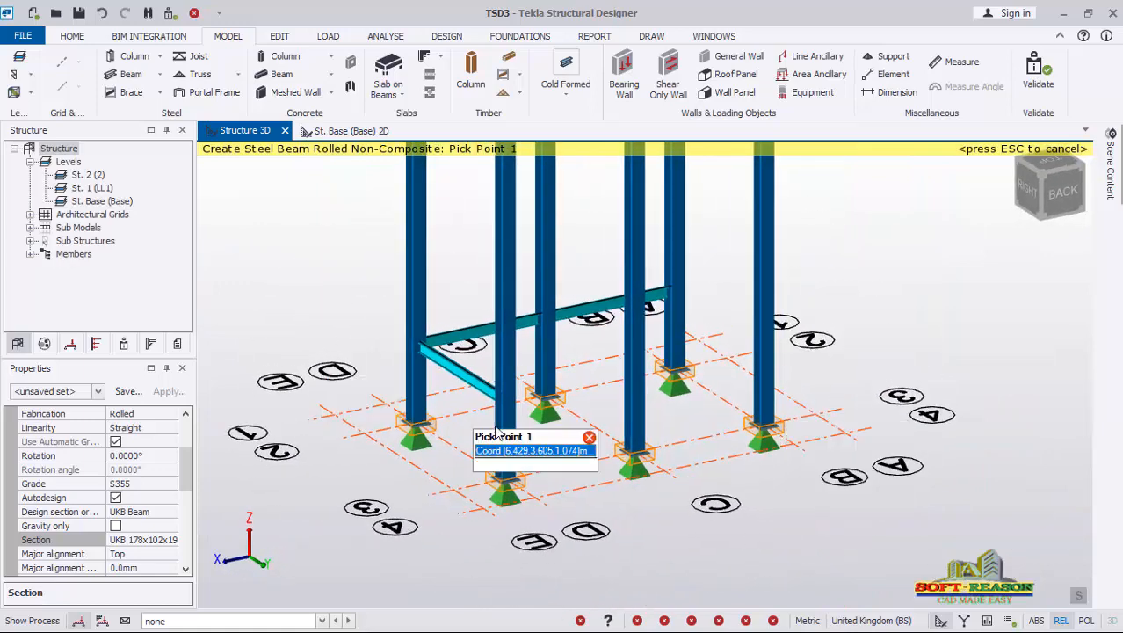
left_click(636, 374)
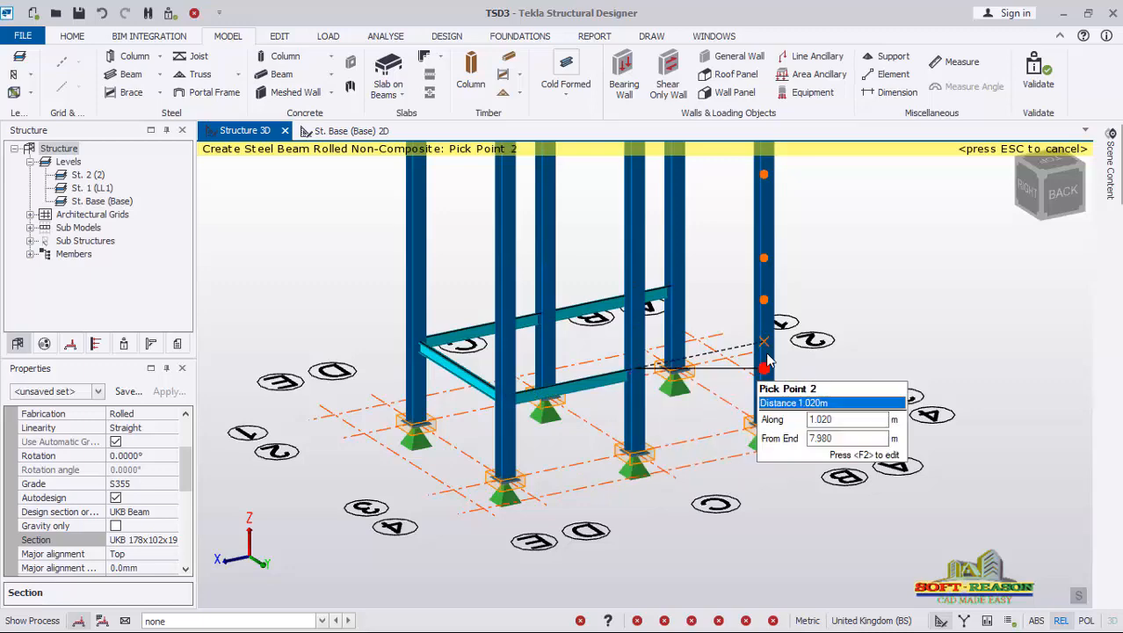
left_click(764, 360)
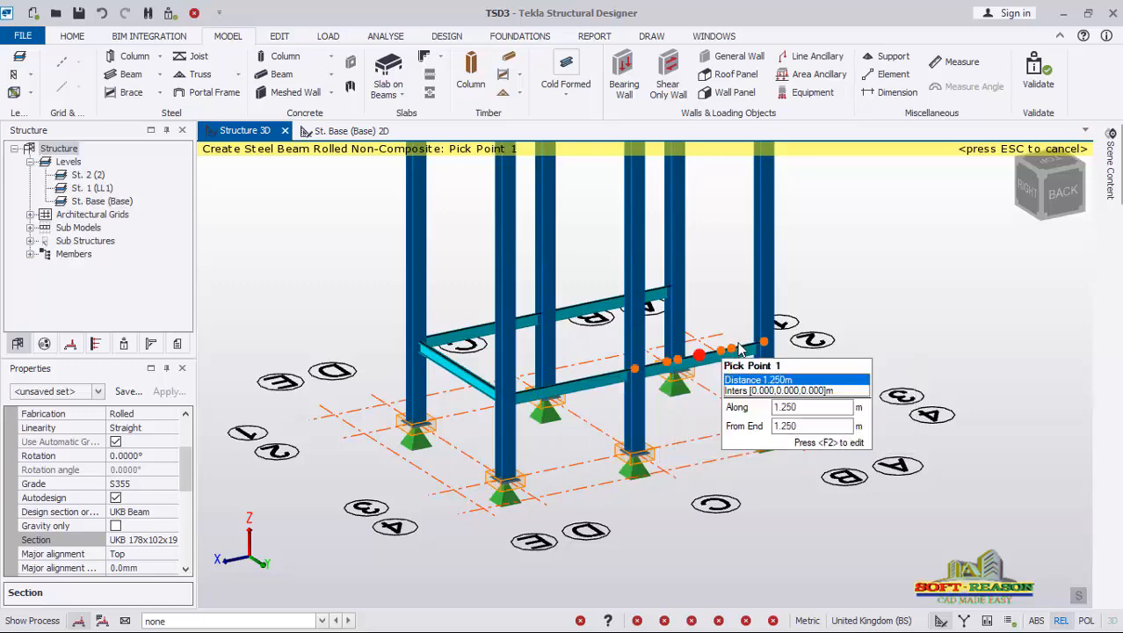
- Place beams at 1.5 m between grid lines 2 and 3 on grid lines B and C, and end the beam command
middle_click_drag(613, 373, 457, 397)
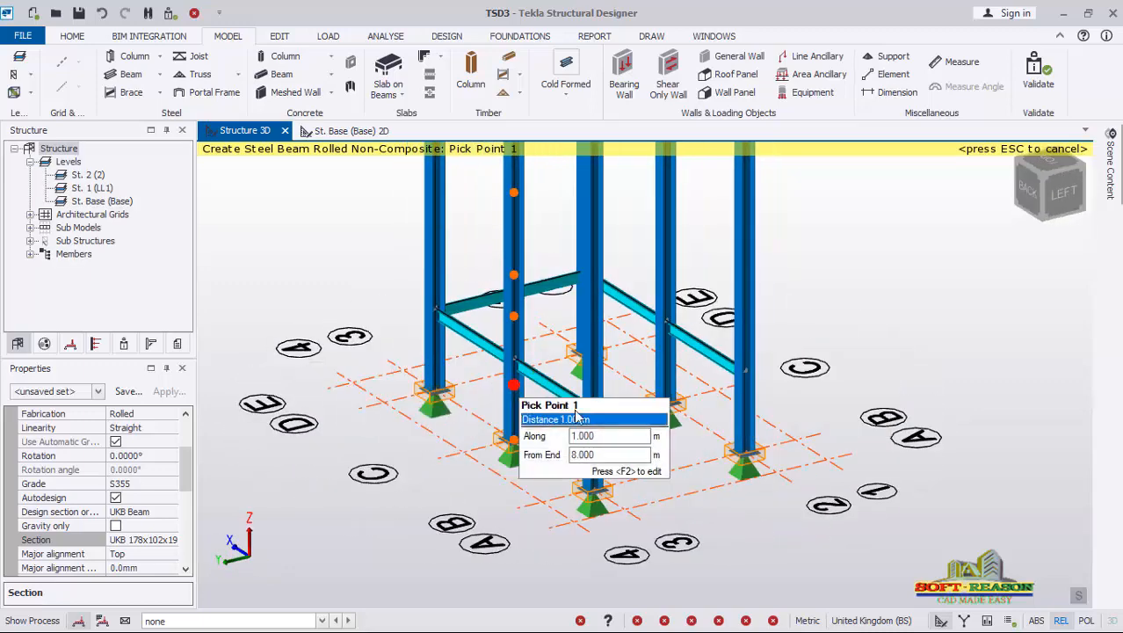
left_click(605, 401)
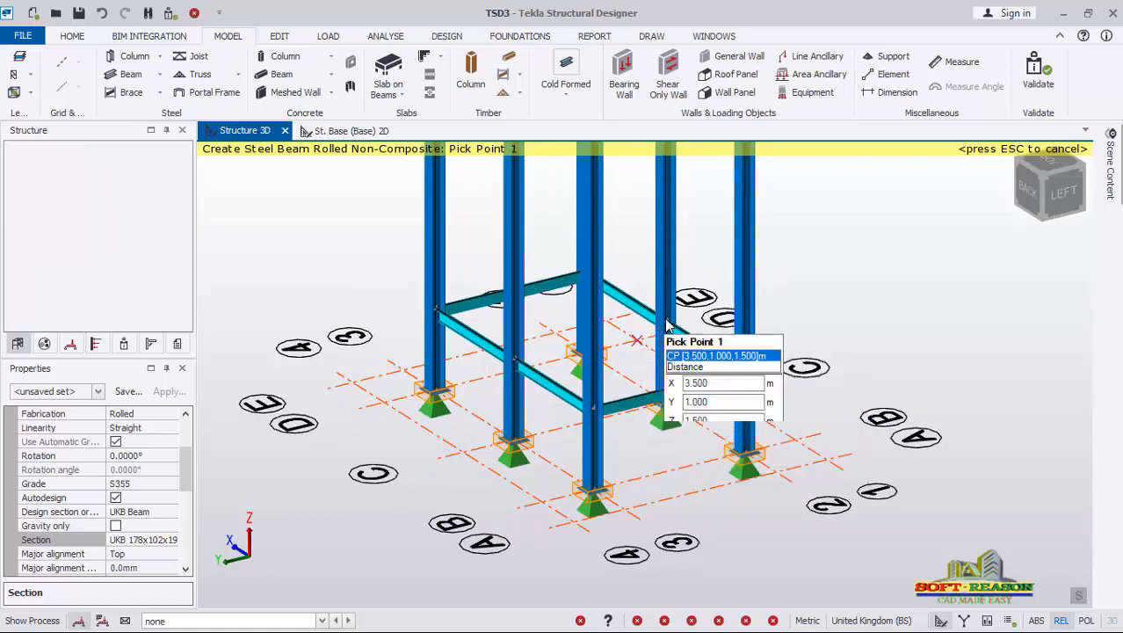
left_click(518, 361)
scroll(602, 400, "down", 1)
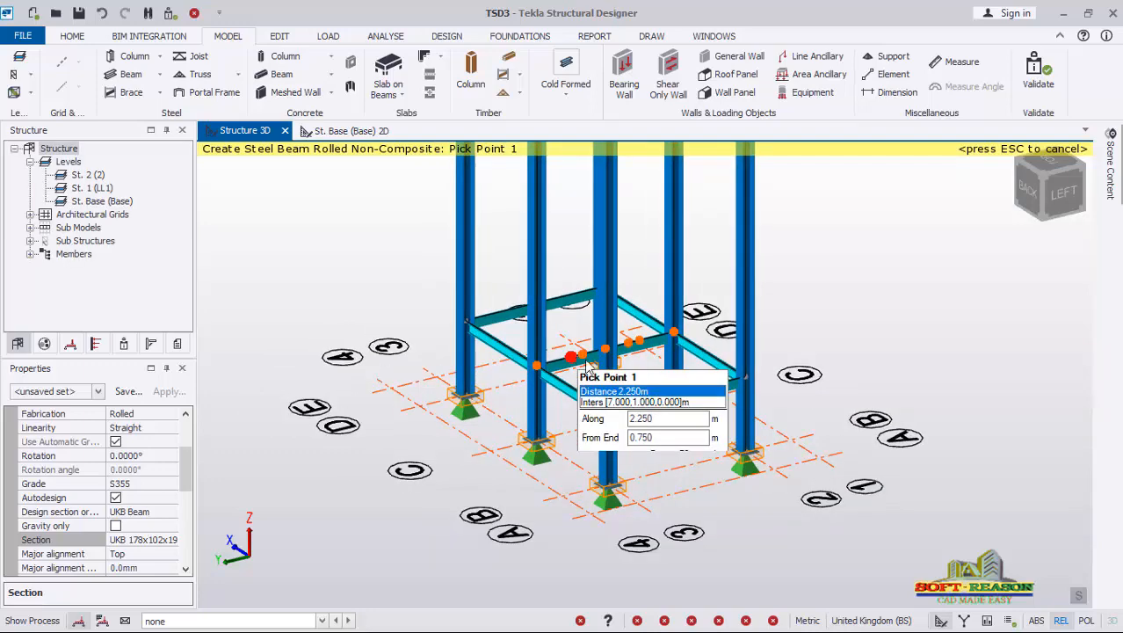
scroll(587, 367, "up", 3)
key("Escape")
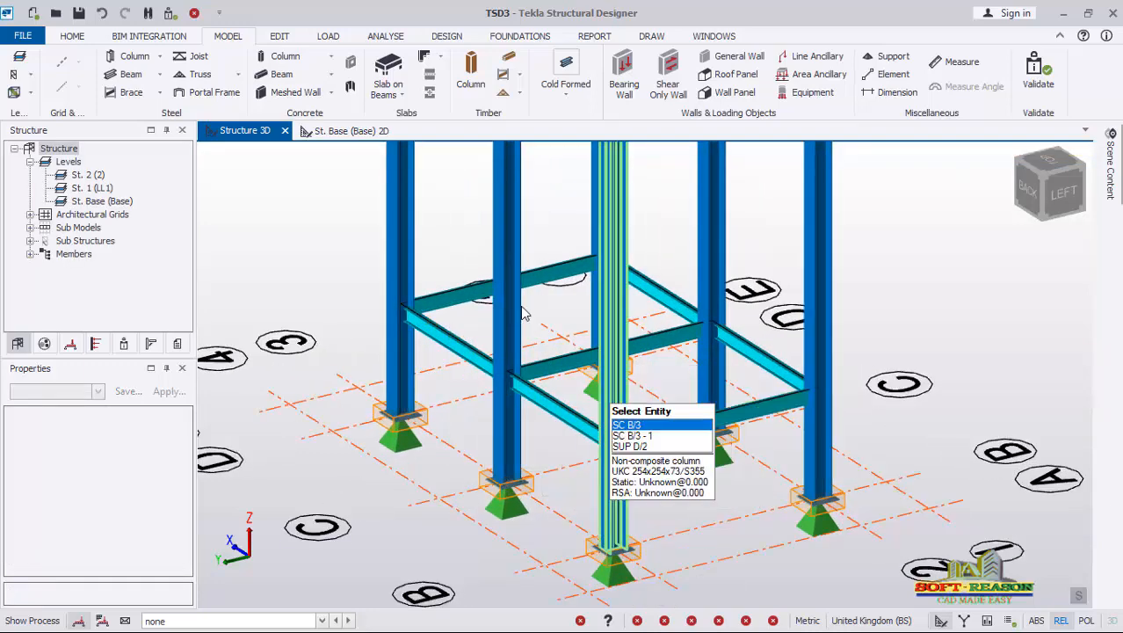
- Copy all seven beams 1.5 m upwards, using the base of column B/3 as the reference node
scroll(521, 309, "down", 2)
right_click_drag(416, 380, 685, 450)
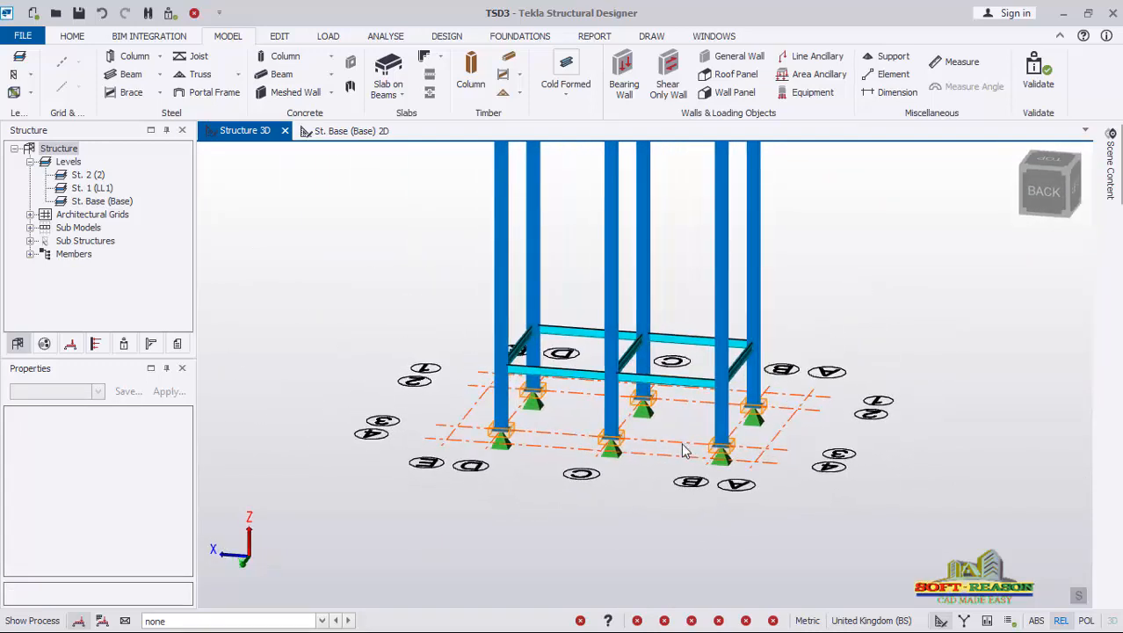
right_click_drag(582, 537, 566, 432)
left_click_drag(445, 291, 819, 380)
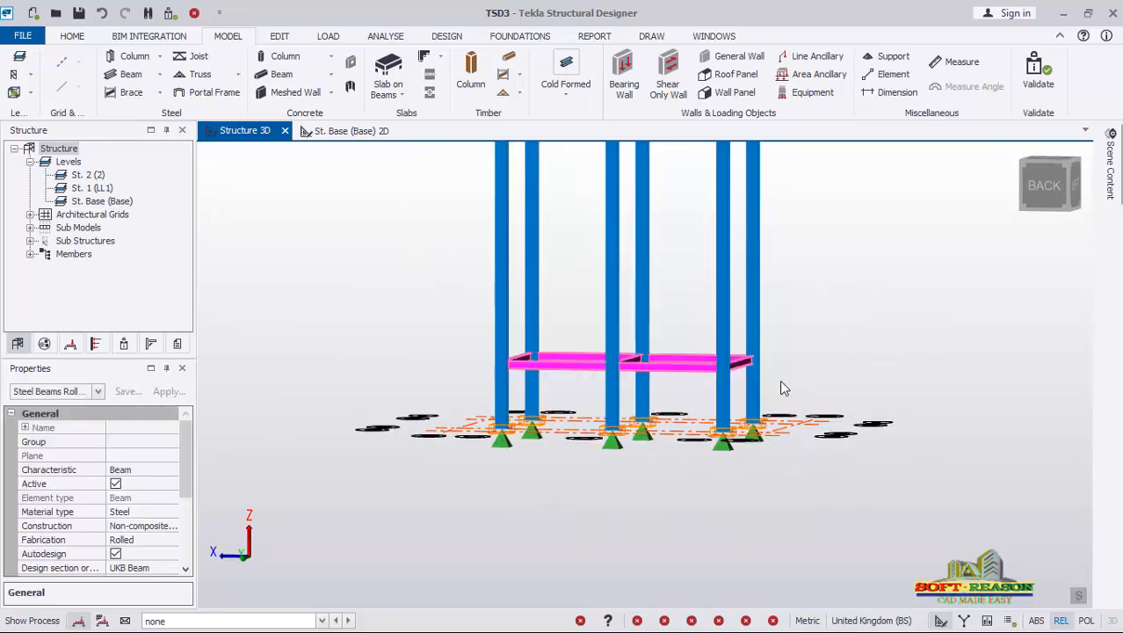
right_click_drag(780, 381, 604, 383)
scroll(771, 378, "up", 1)
scroll(708, 381, "up", 2)
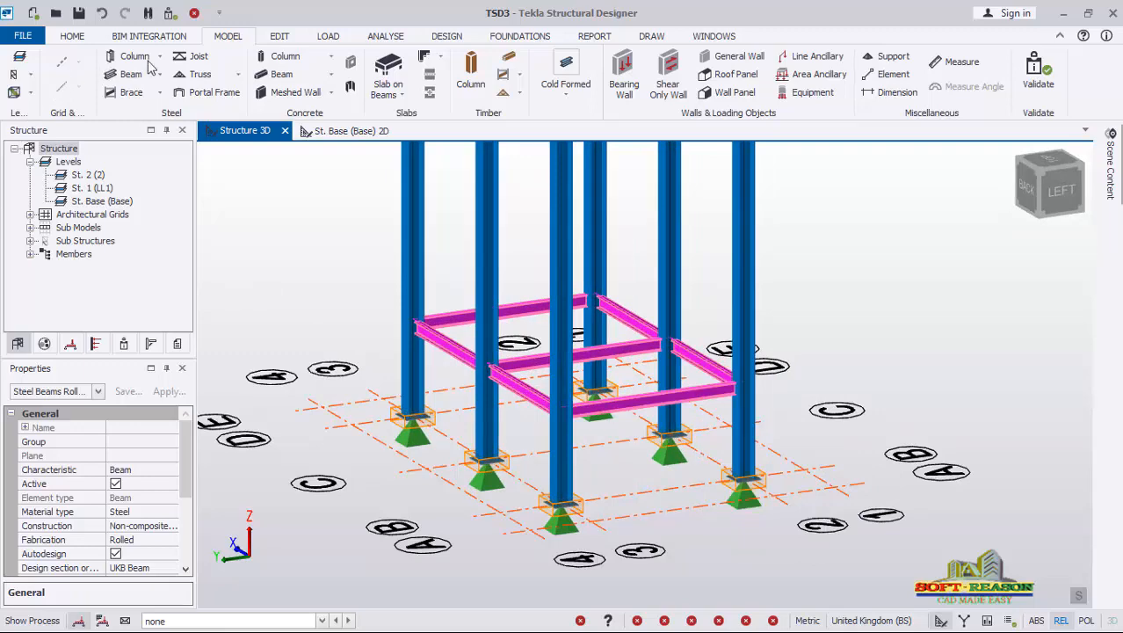
left_click(279, 36)
left_click(18, 66)
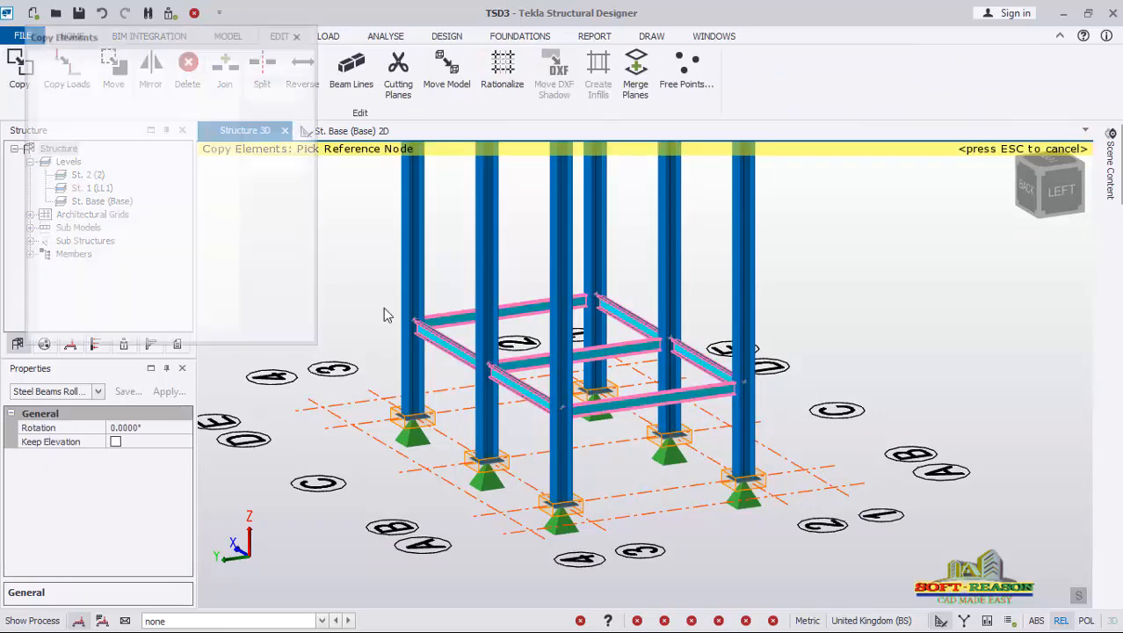
scroll(597, 544, "up", 2)
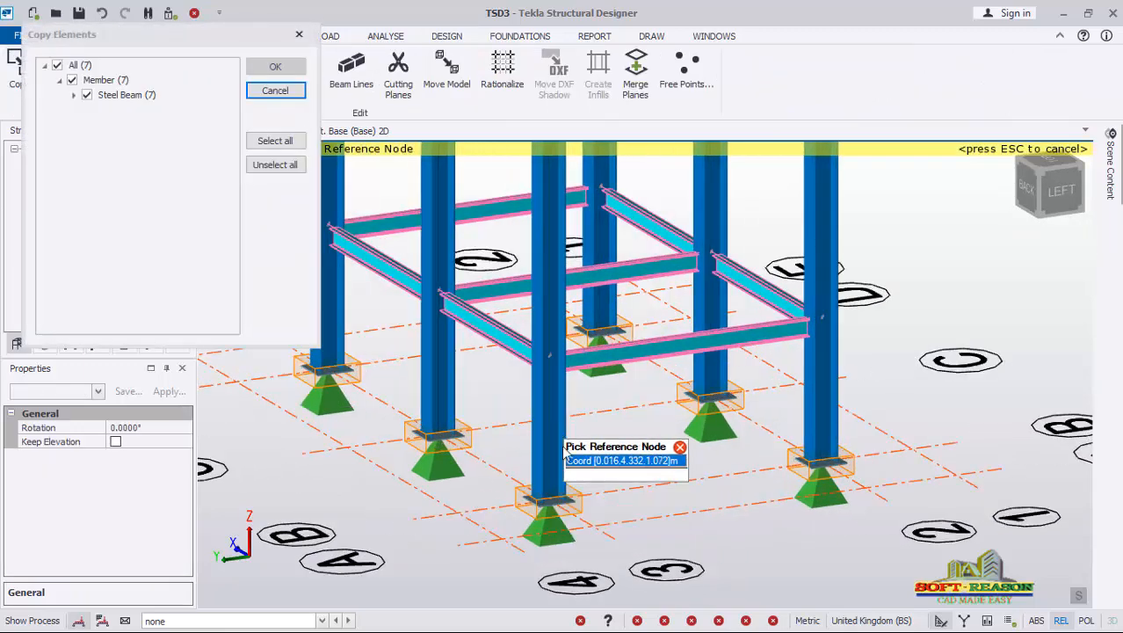
left_click(556, 502)
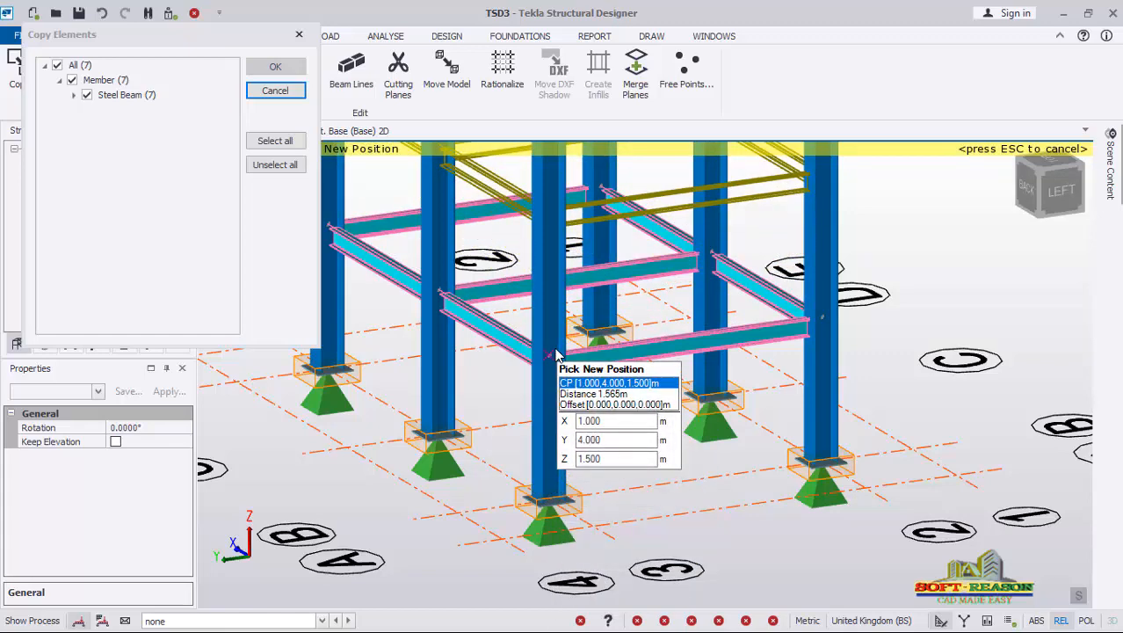
left_click(555, 355)
- Place another copy of the seven beams 3 m above the originals, picking the 3 m node on column B/3
scroll(557, 503, "down", 2)
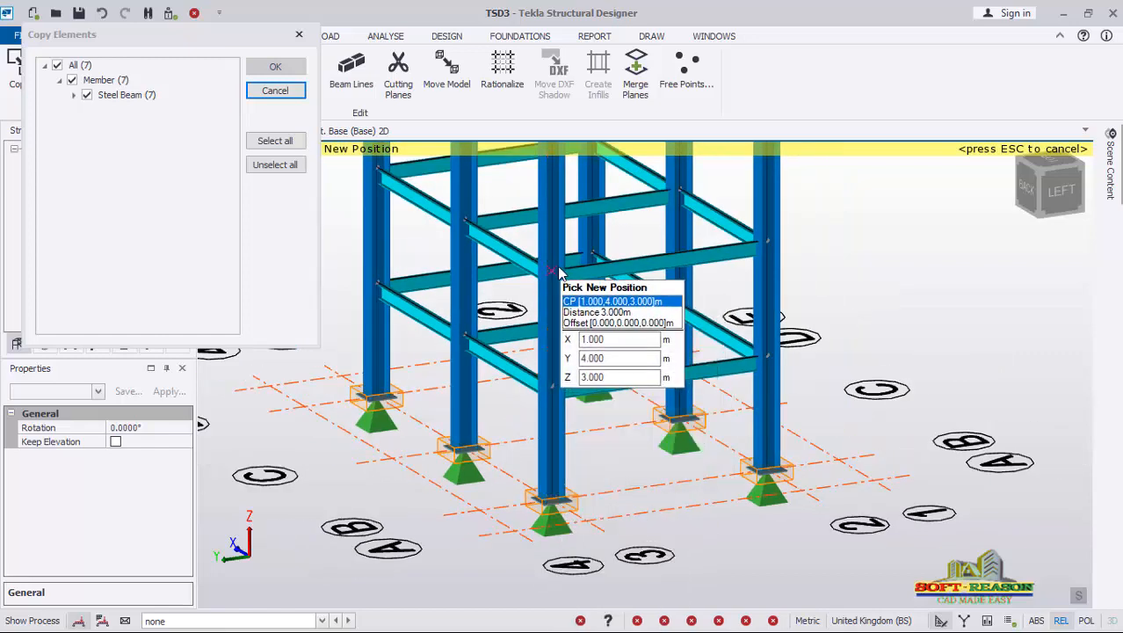
left_click(562, 300)
scroll(574, 438, "down", 2)
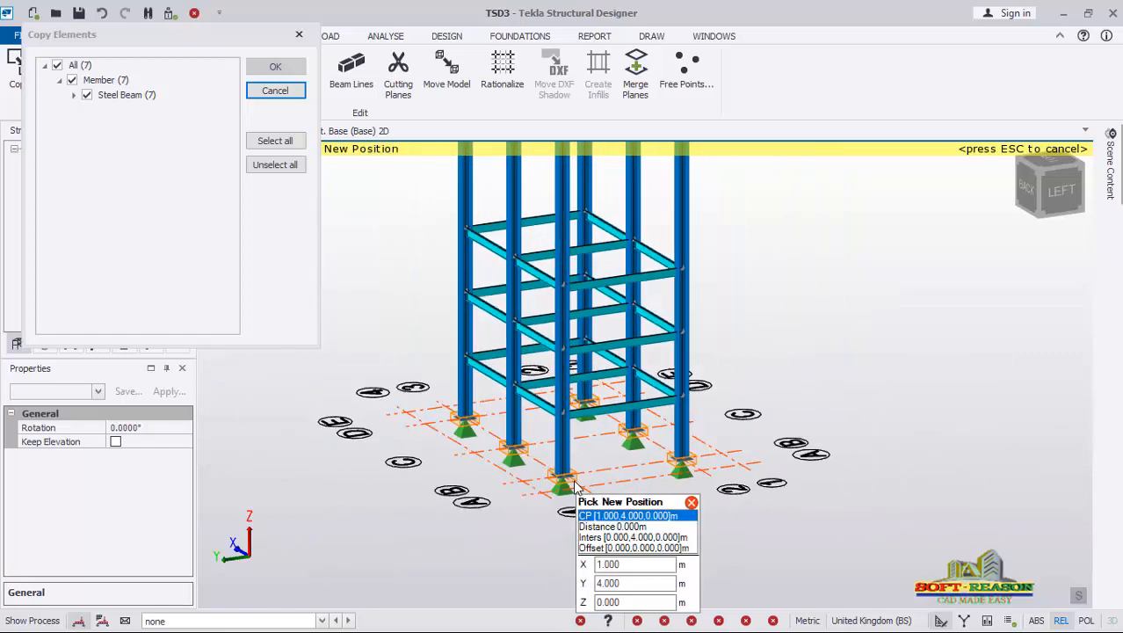
- Copy the seven beams to three more tiers, picking the 4.5 m, 6 m and 7.5 m nodes on column B/3, and end the copy
scroll(566, 280, "up", 1)
left_click(564, 279)
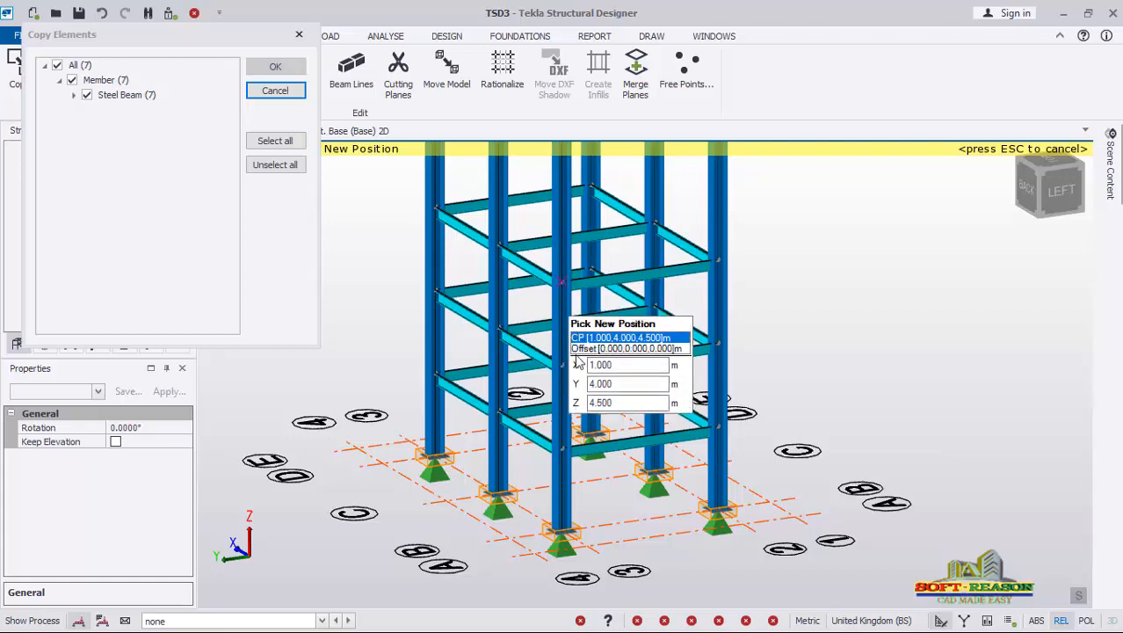
scroll(556, 501, "down", 4)
scroll(585, 311, "up", 2)
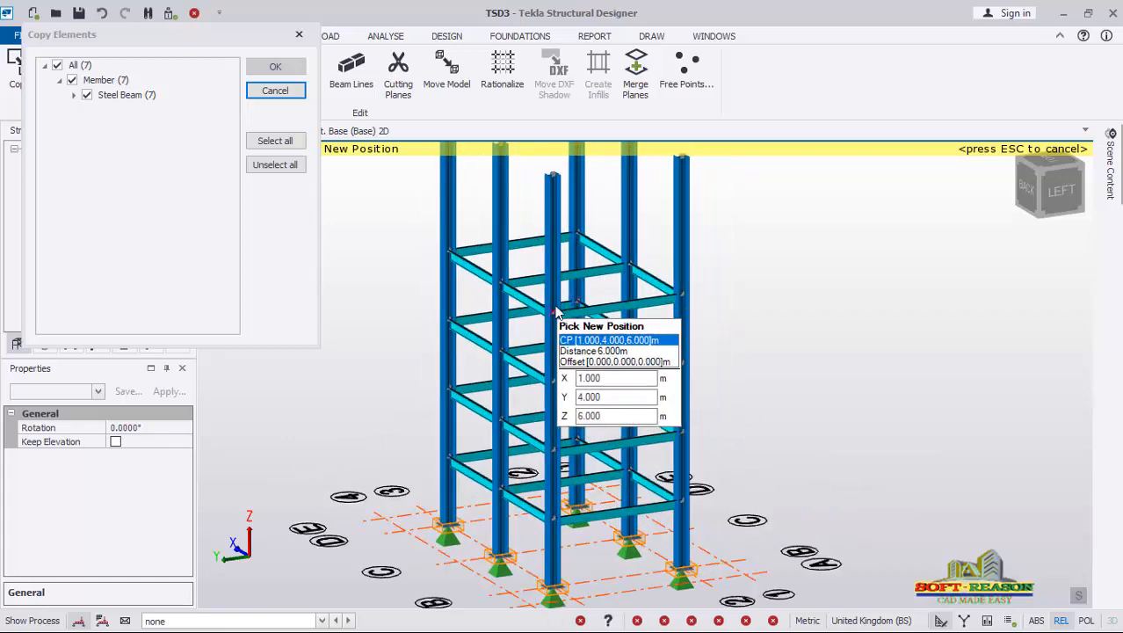
left_click(556, 309)
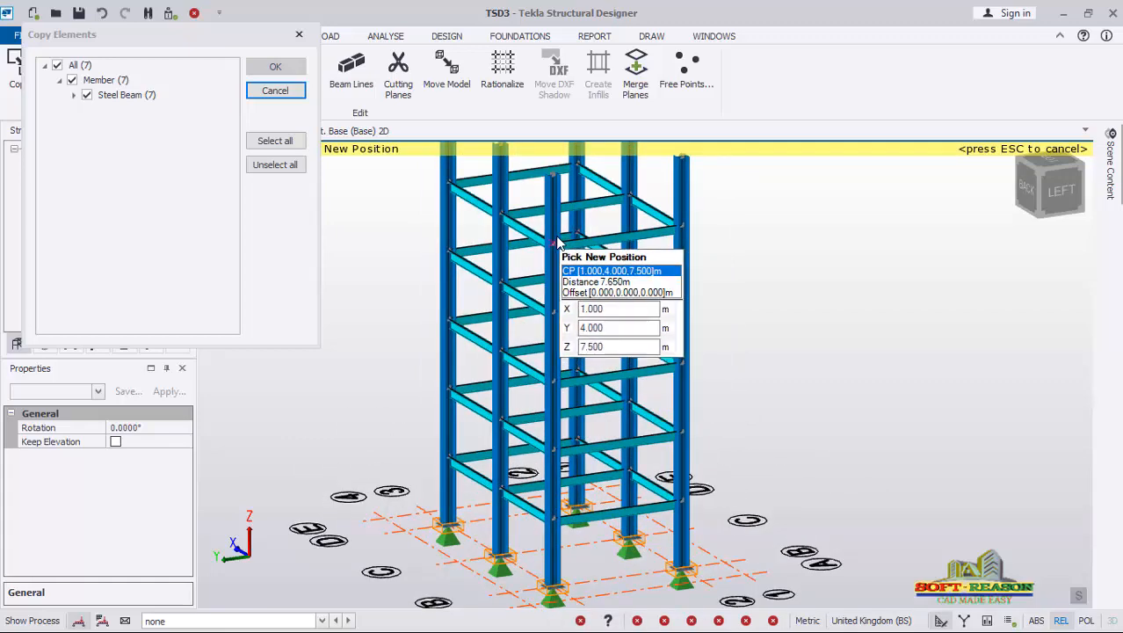
scroll(536, 312, "down", 3)
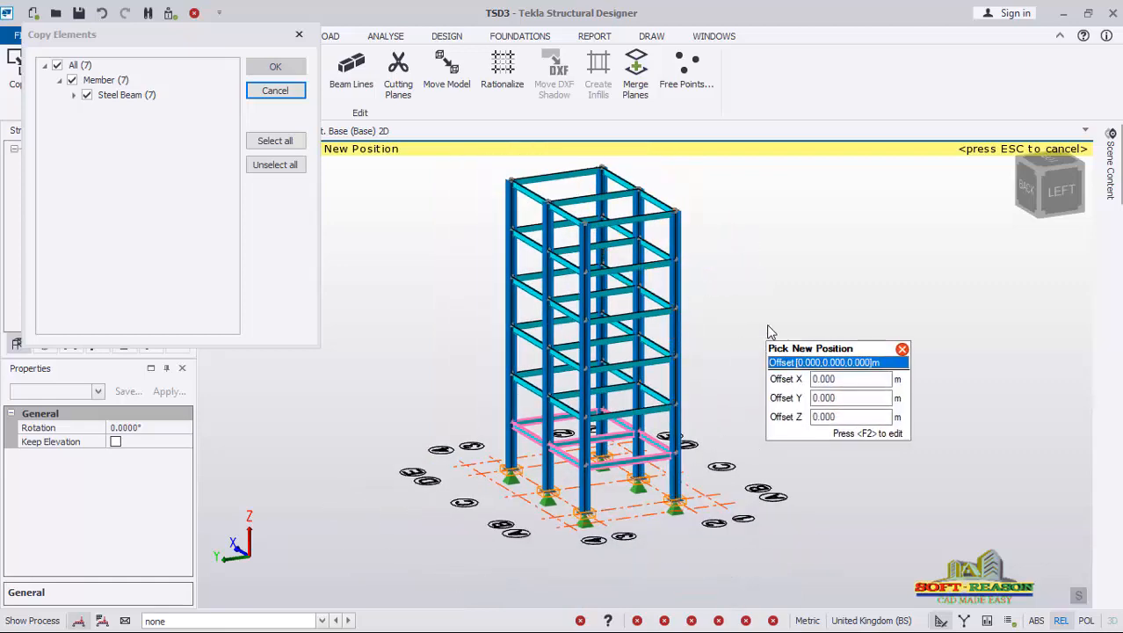
left_click(275, 91)
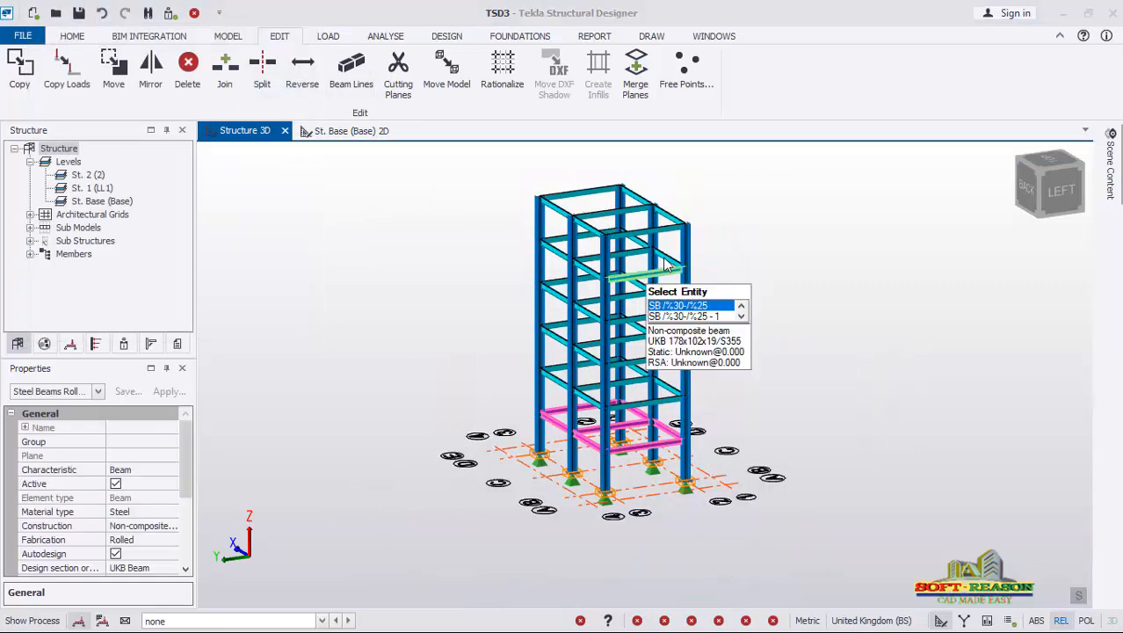
scroll(734, 228, "up", 1)
scroll(731, 221, "up", 1)
key("Escape")
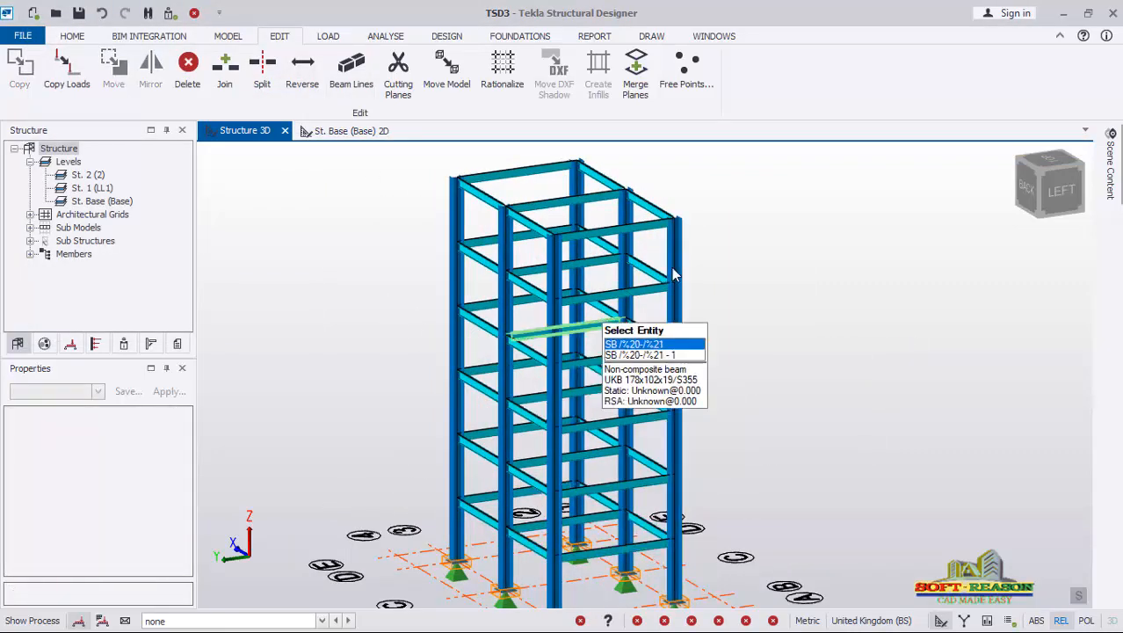
- Start a steel brace and set its design section order to EA Angle
right_click_drag(456, 329, 914, 340)
scroll(472, 480, "up", 3)
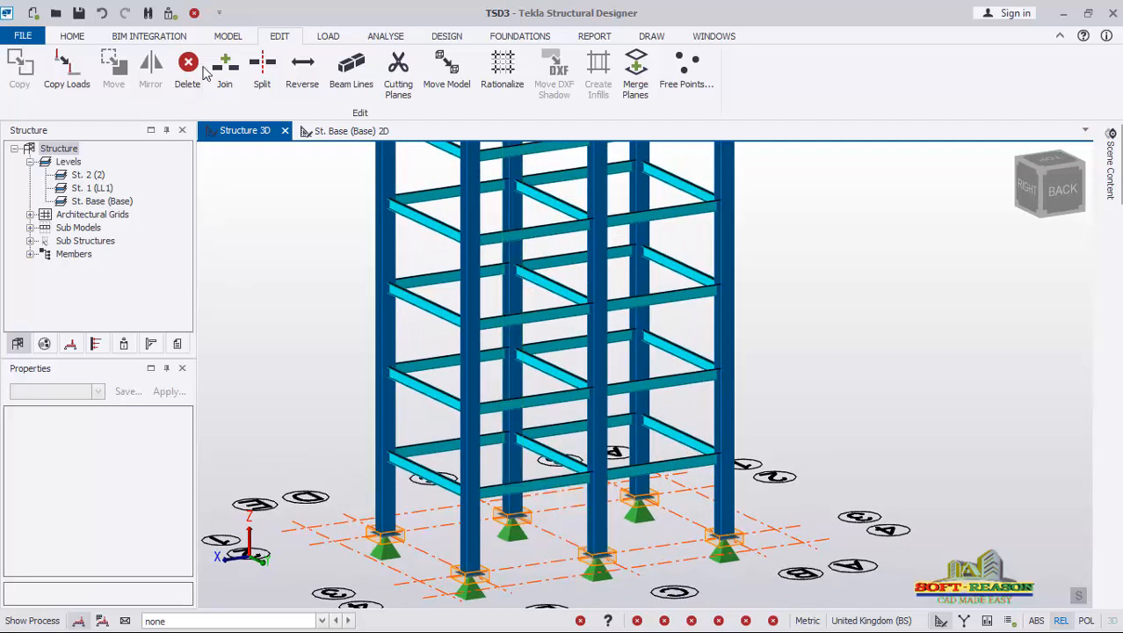
left_click(224, 39)
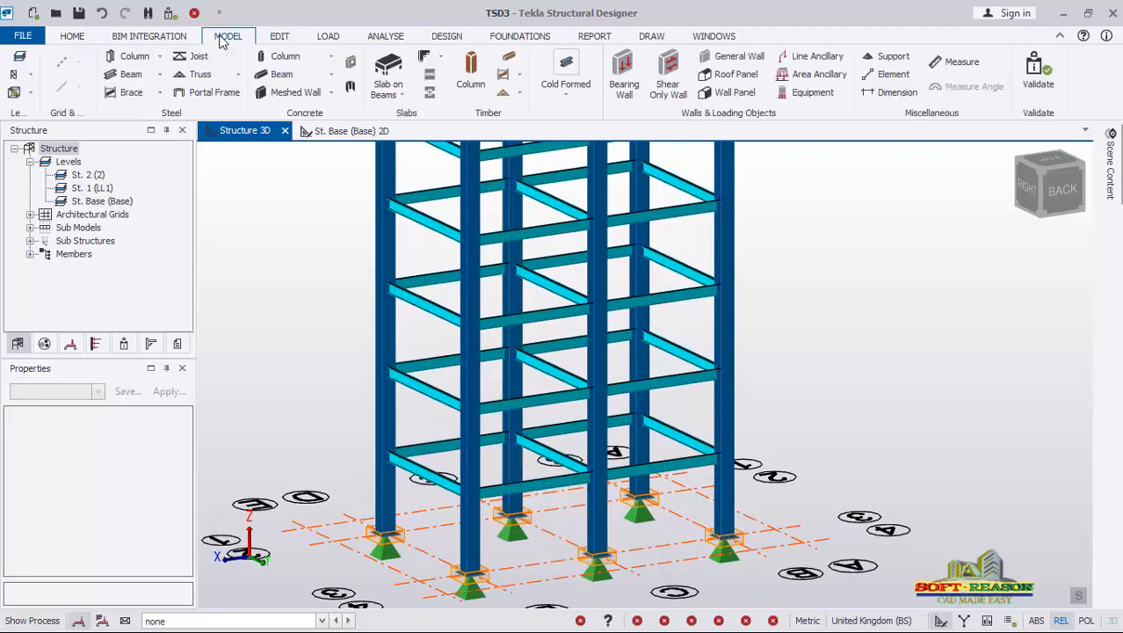
left_click(132, 92)
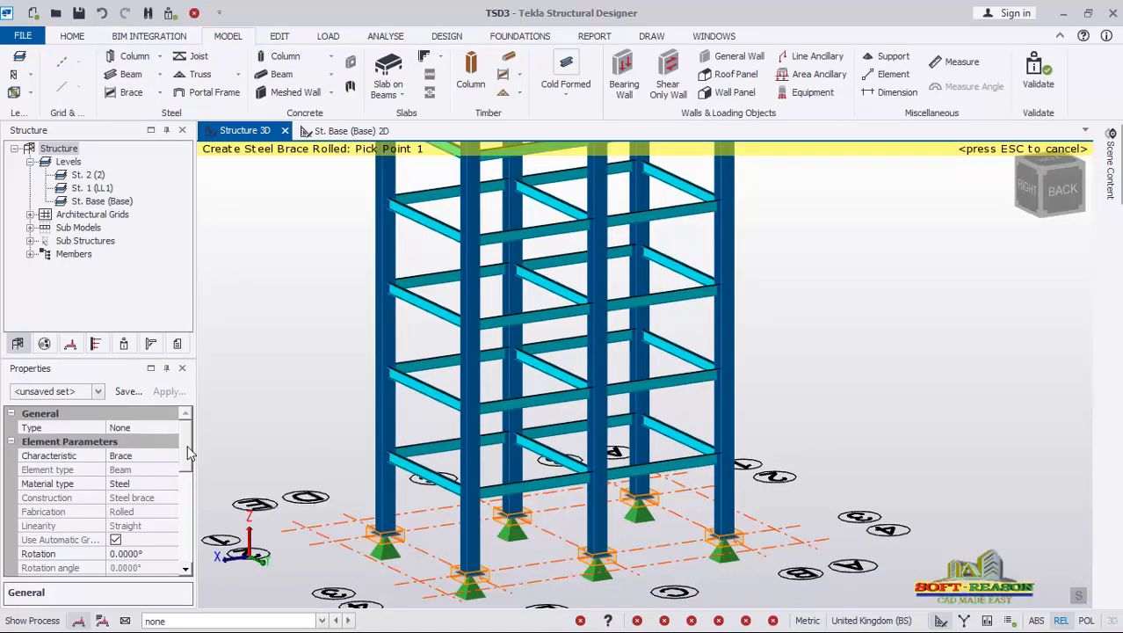
scroll(188, 451, "down", 3)
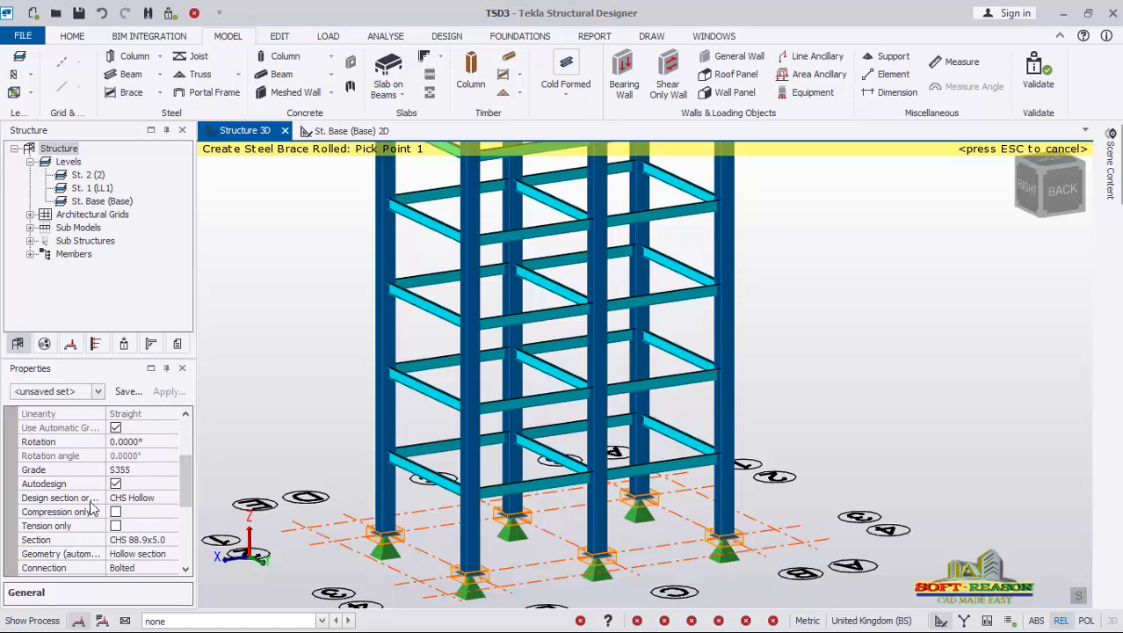
left_click(143, 499)
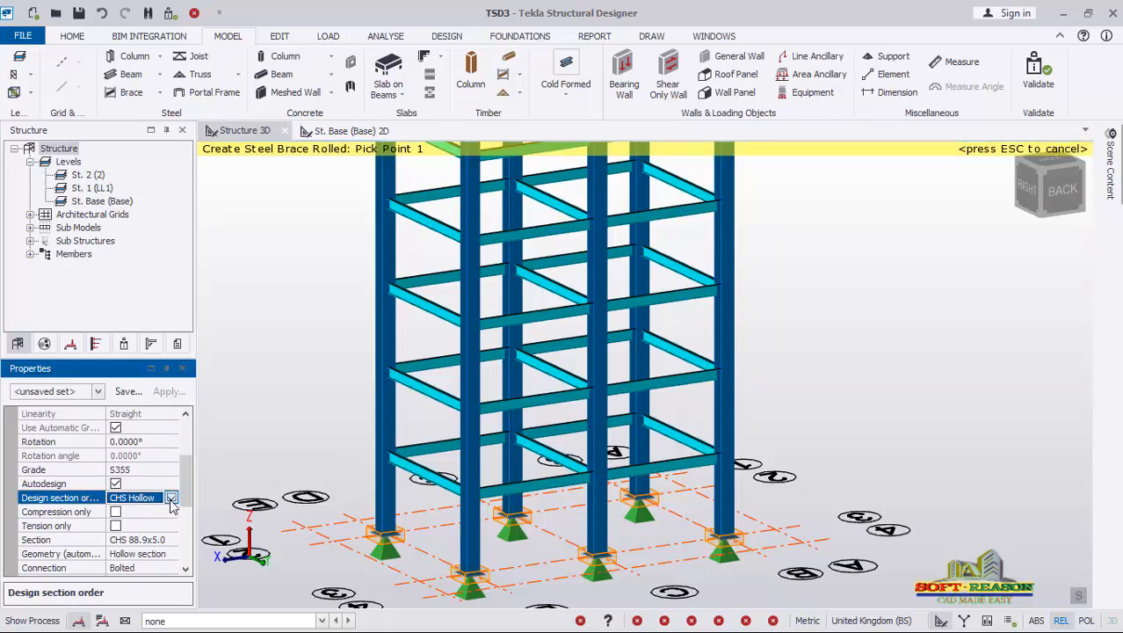
left_click(171, 498)
left_click(137, 534)
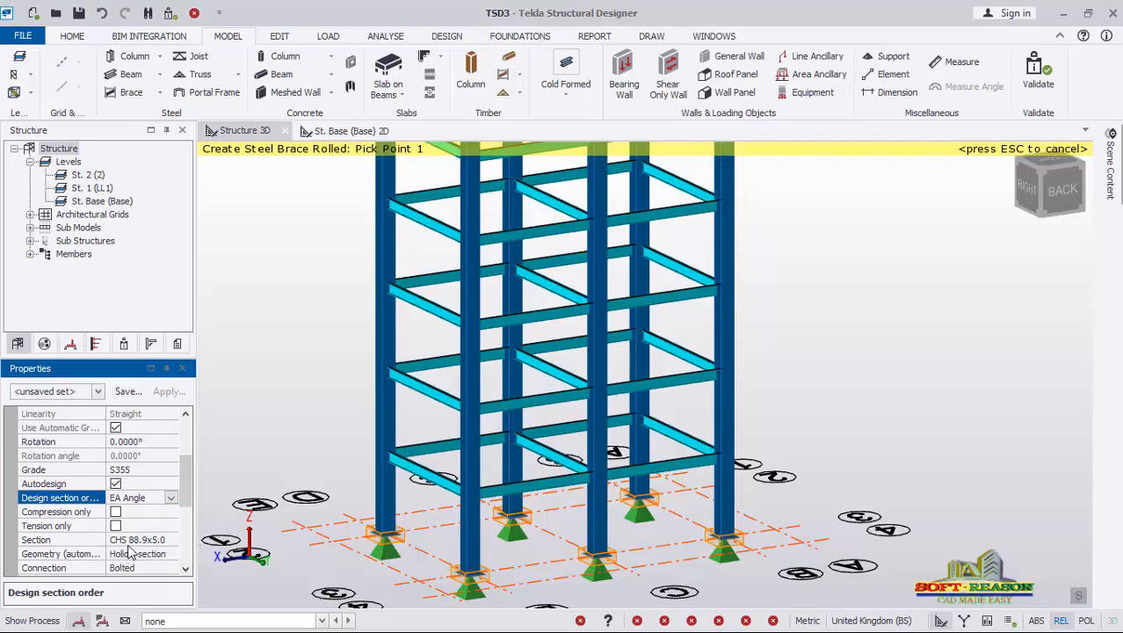
- Set the brace section to equal angle RSA 60x60x5 and its automatic design geometry to Single angle
left_click(172, 540)
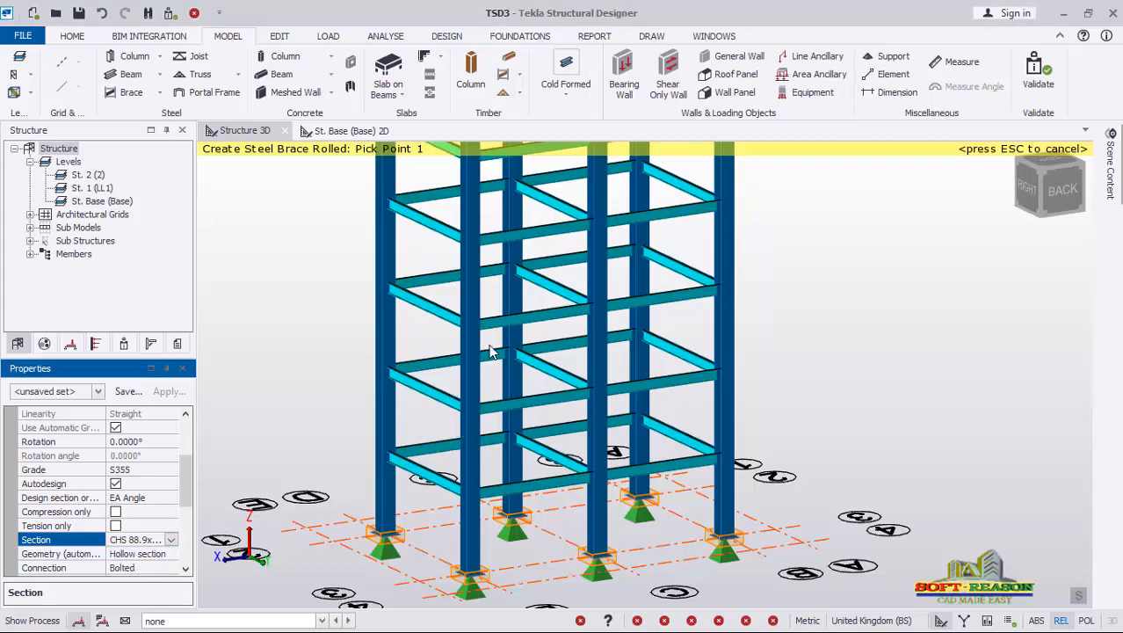
scroll(499, 436, "down", 2)
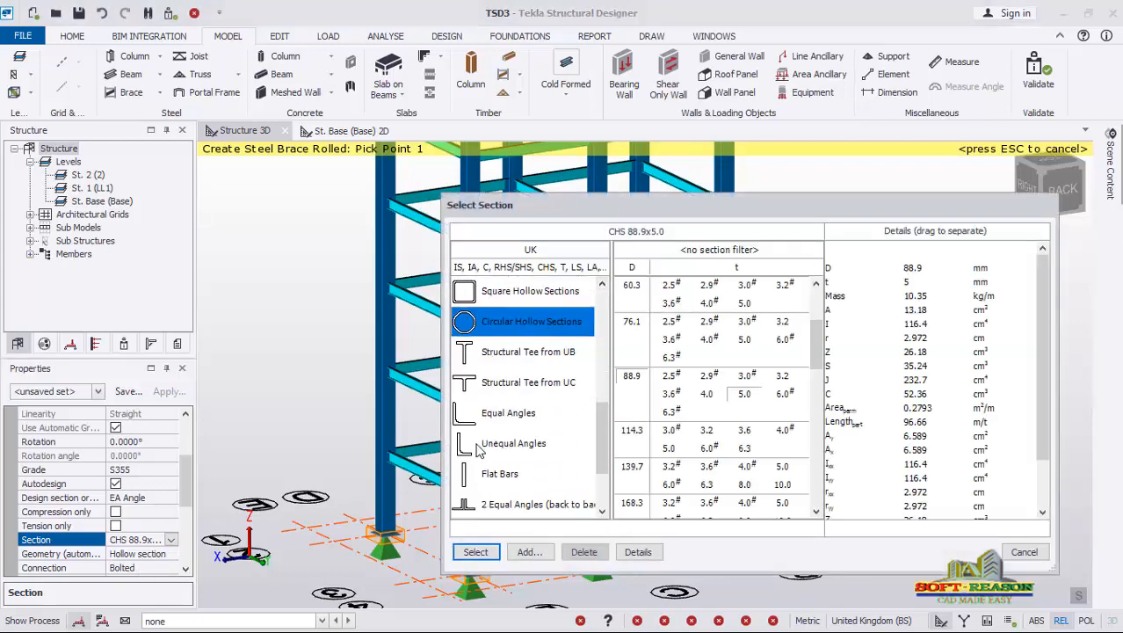
left_click(501, 415)
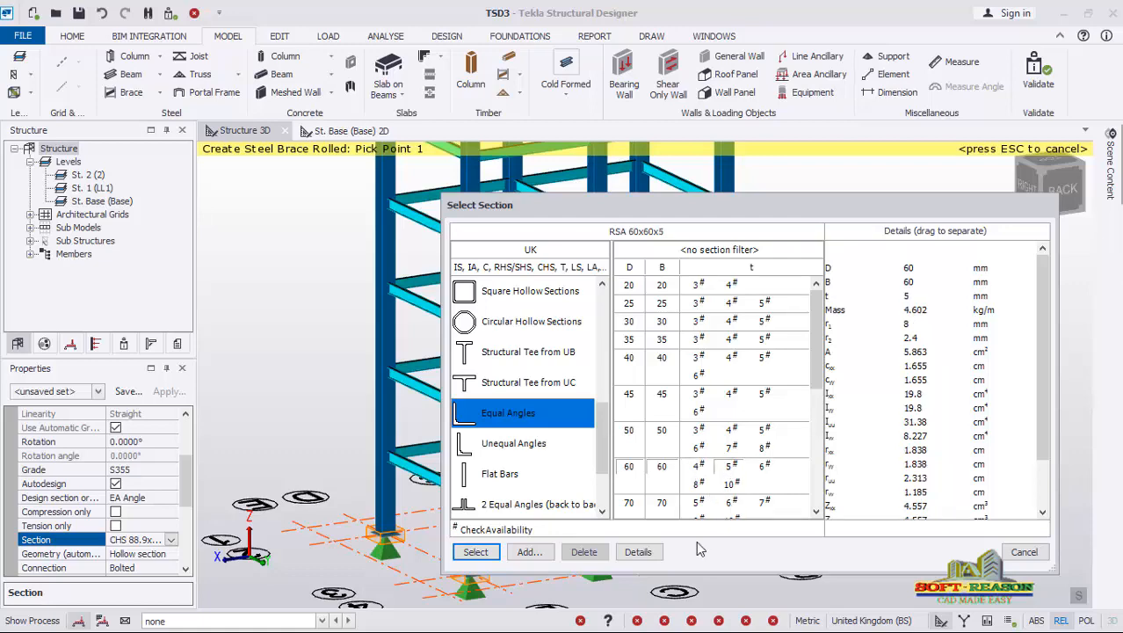
left_click(492, 557)
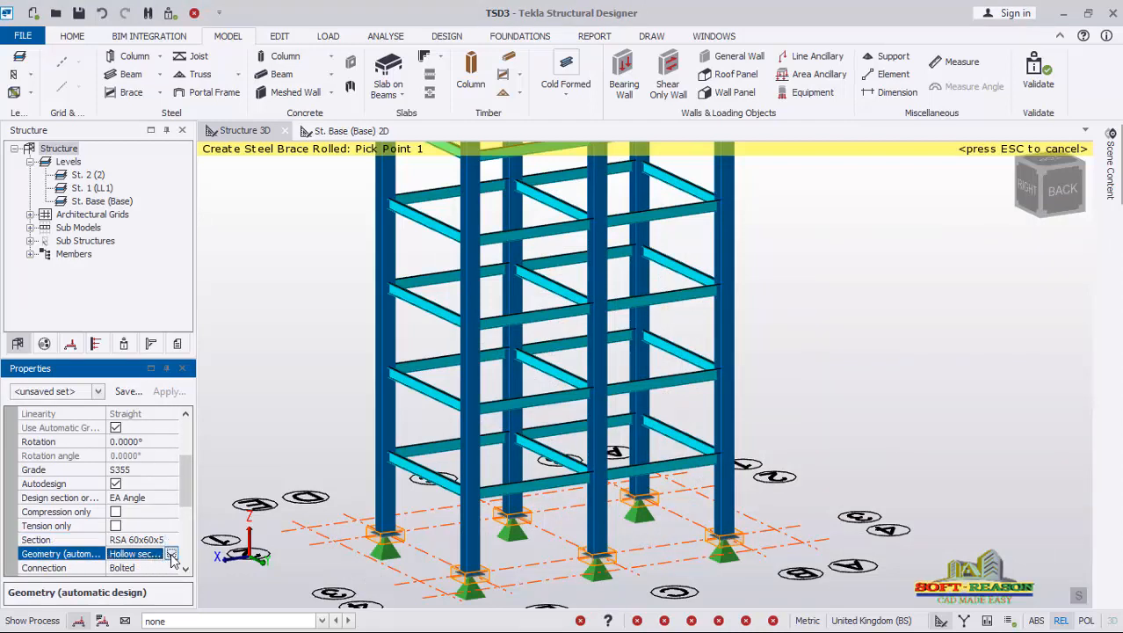
left_click(171, 555)
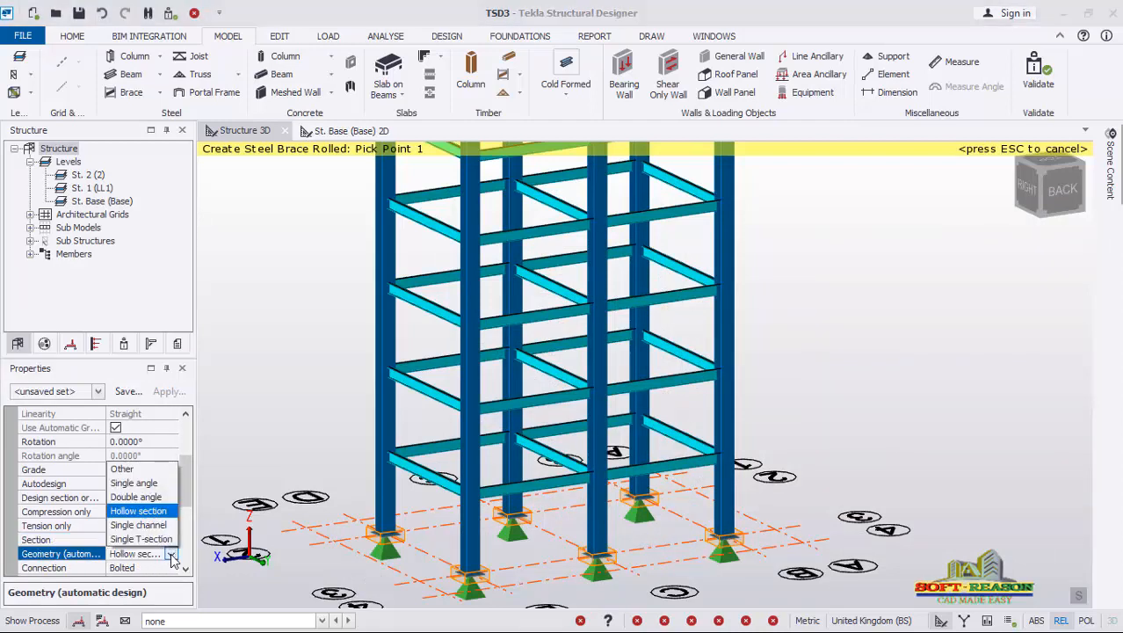
left_click(147, 483)
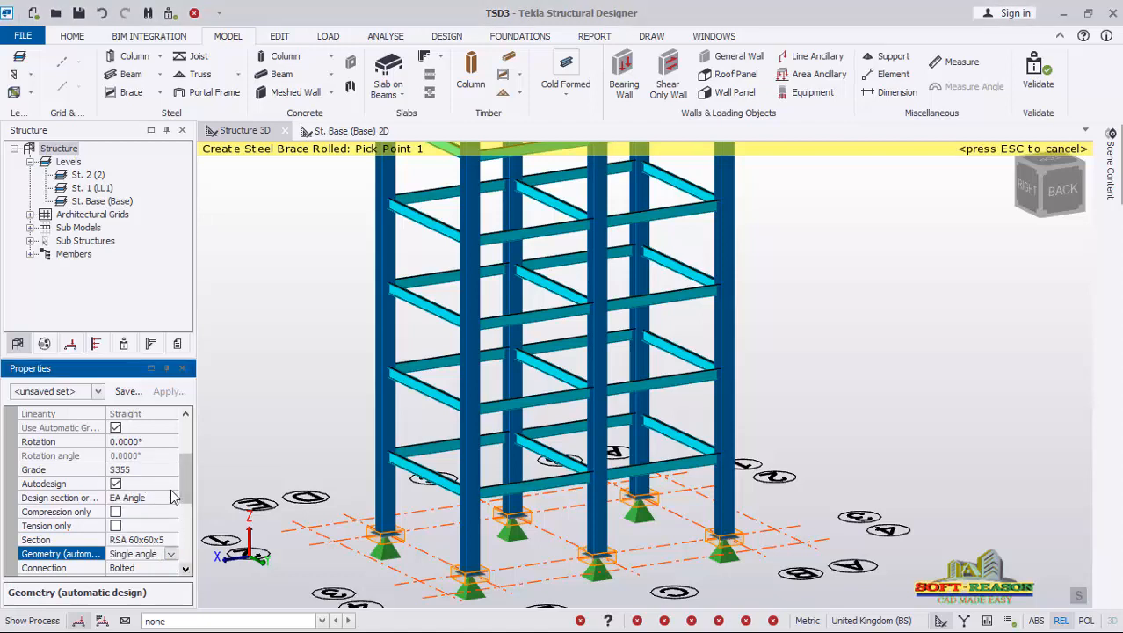
scroll(188, 481, "down", 4)
scroll(186, 466, "up", 4)
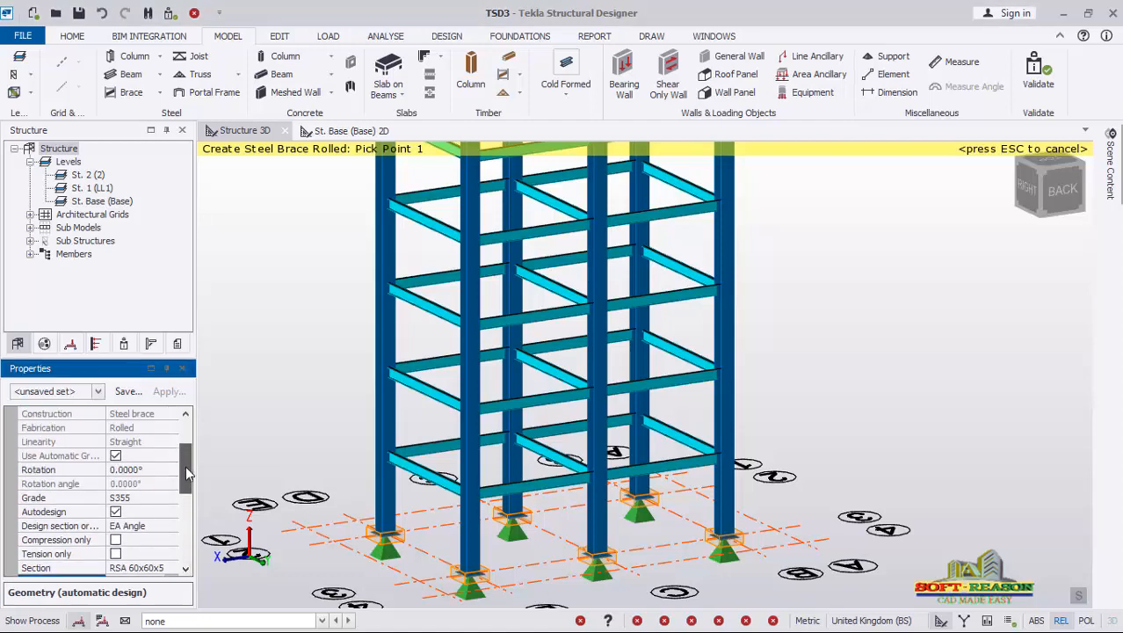
mouse_move(186, 466)
left_mouse_down()
mouse_move(185, 443)
mouse_move(192, 450)
left_mouse_up()
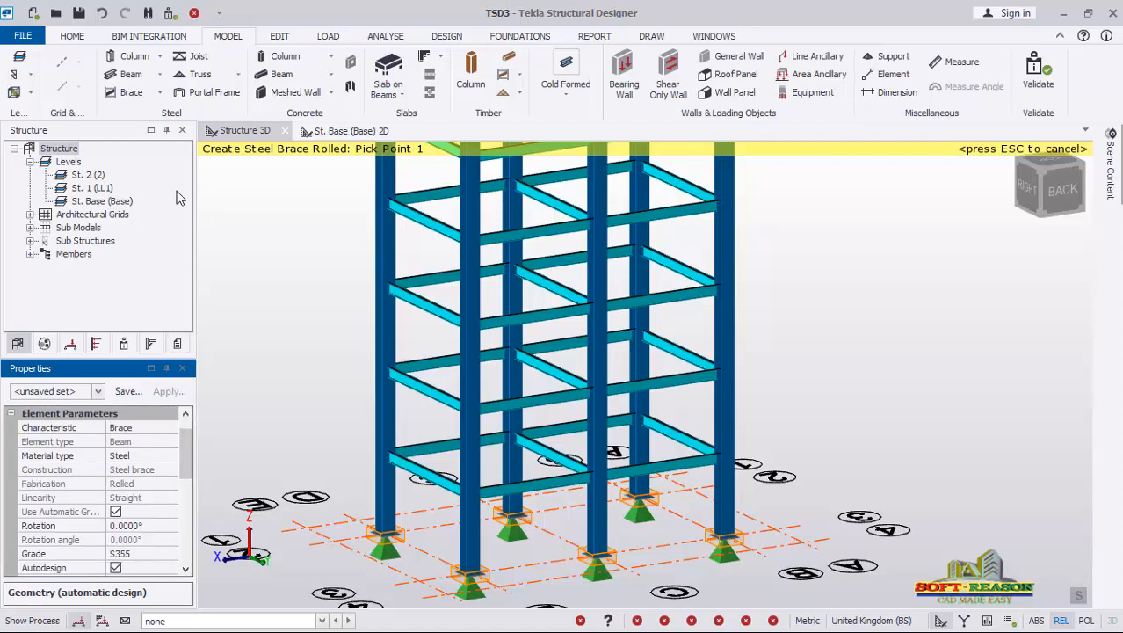
- Switch the brace type to K Brace and set its design section order to EA Angle
left_click(160, 93)
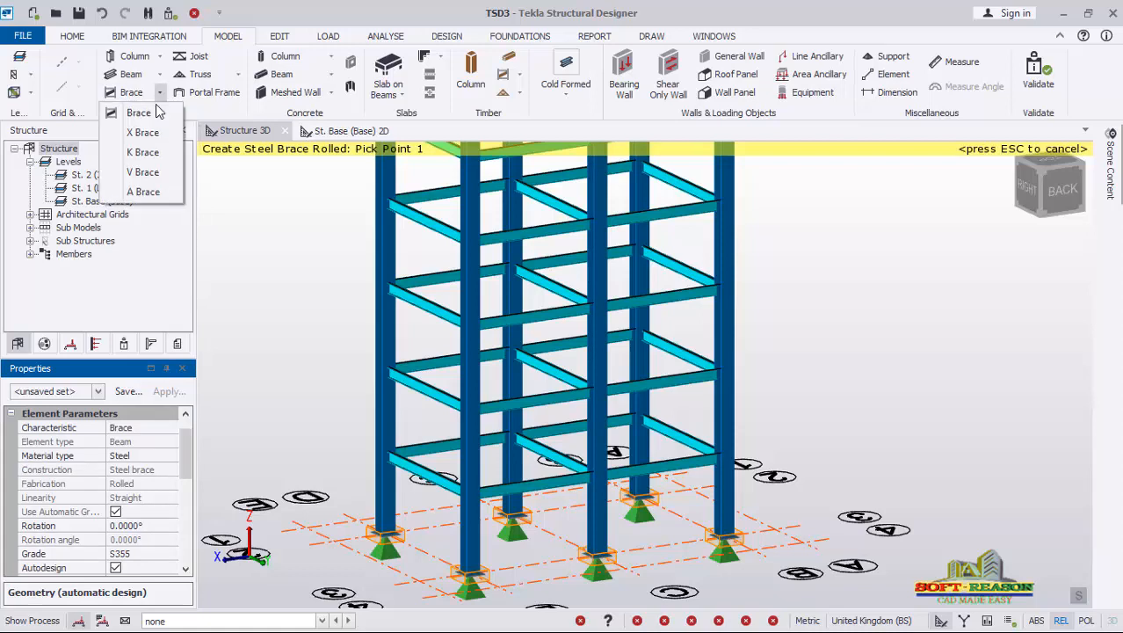
left_click(143, 153)
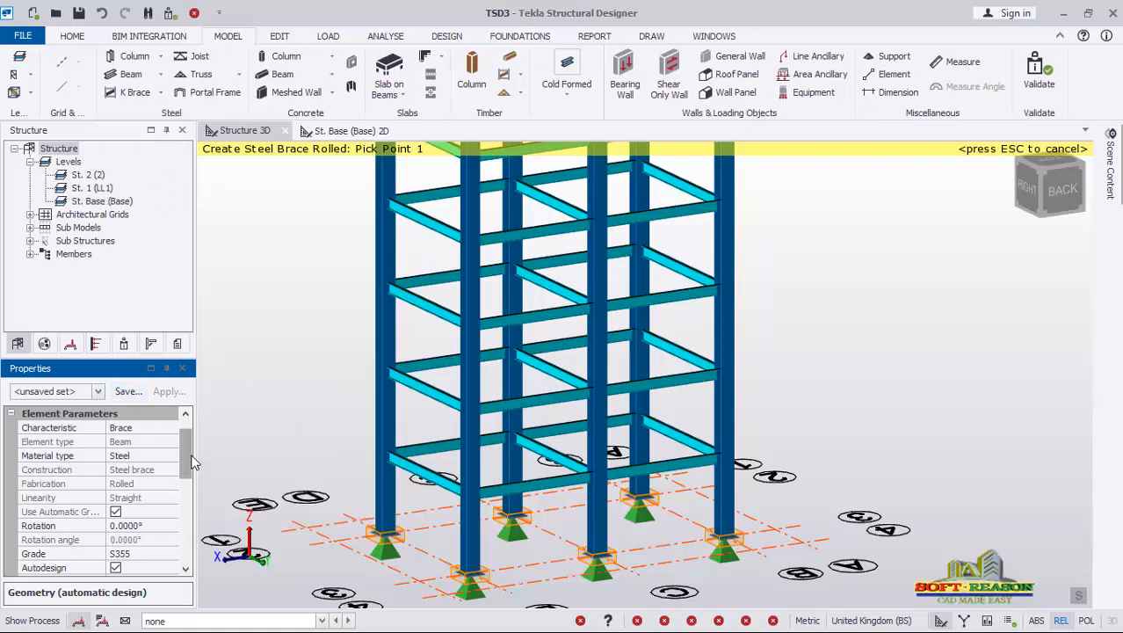
left_click_drag(186, 456, 184, 488)
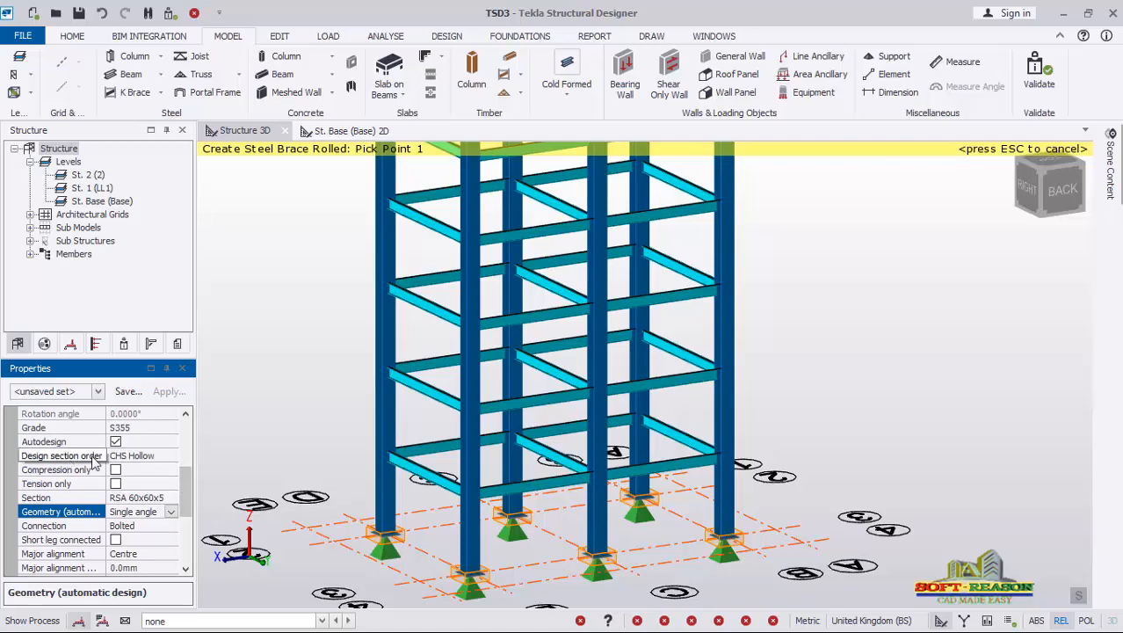
left_click(171, 456)
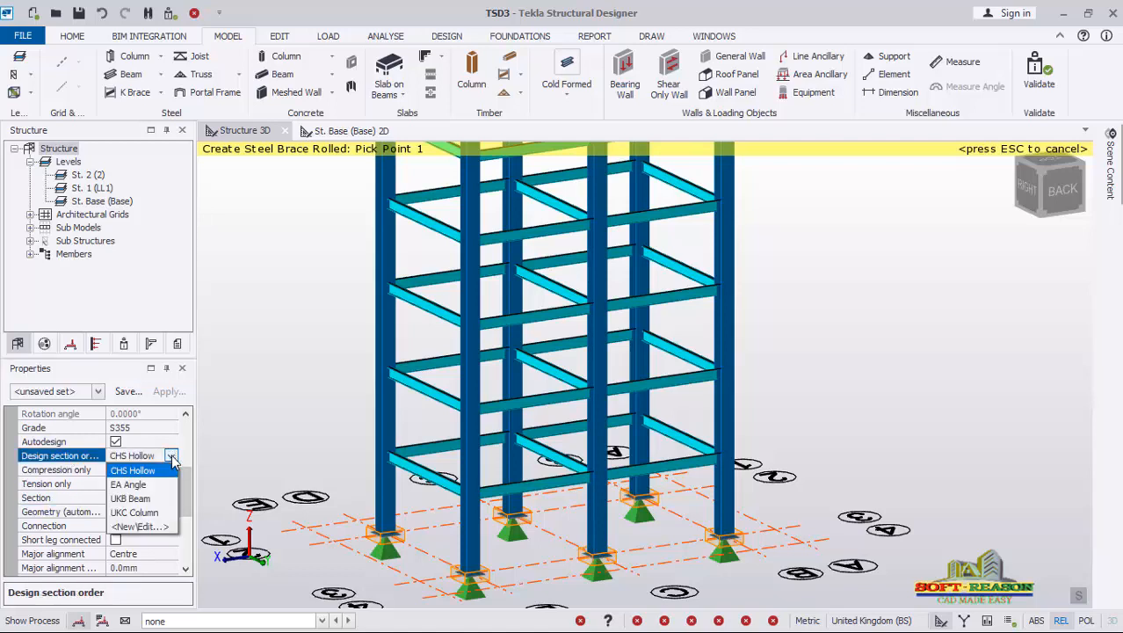
left_click(130, 484)
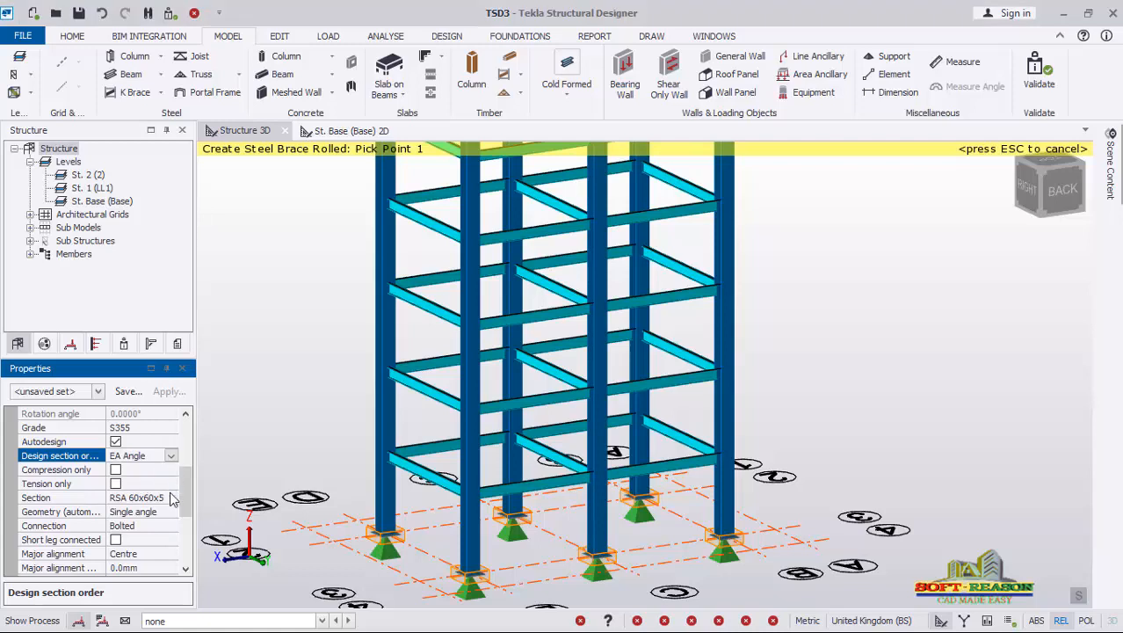
left_click_drag(185, 499, 185, 454)
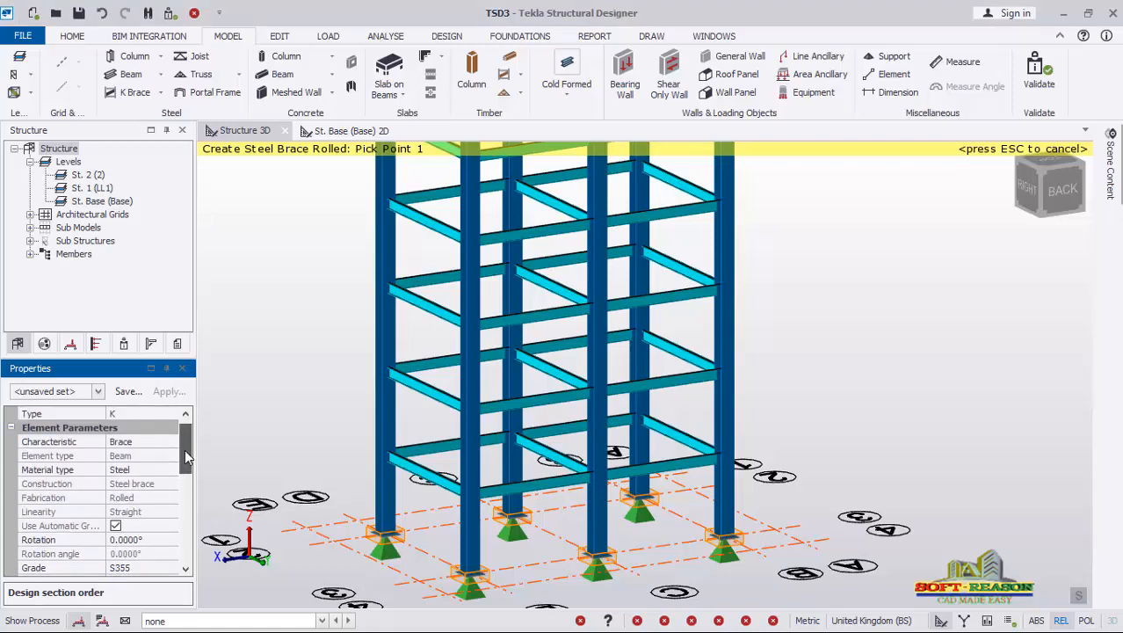
scroll(527, 426, "up", 4)
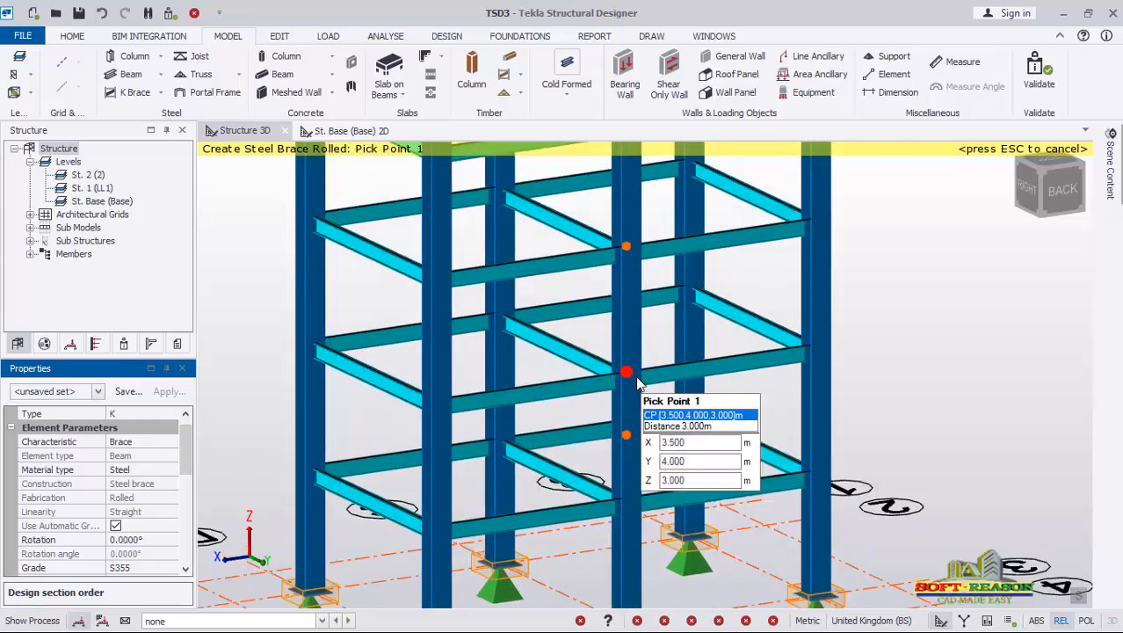
left_click(637, 383)
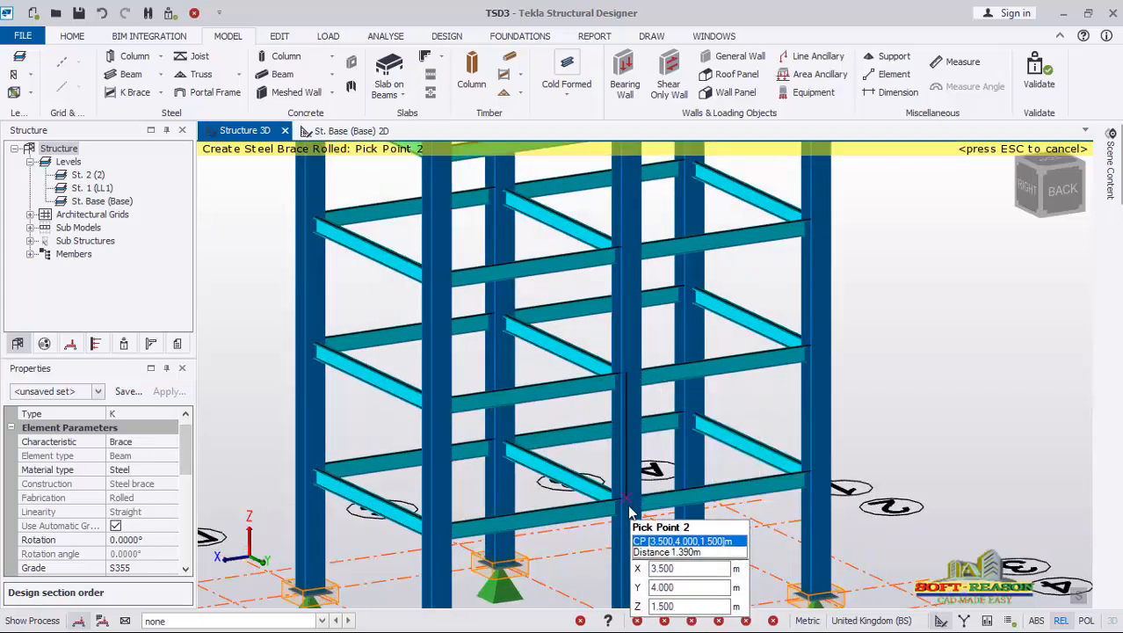
left_click(627, 508)
left_click(436, 524)
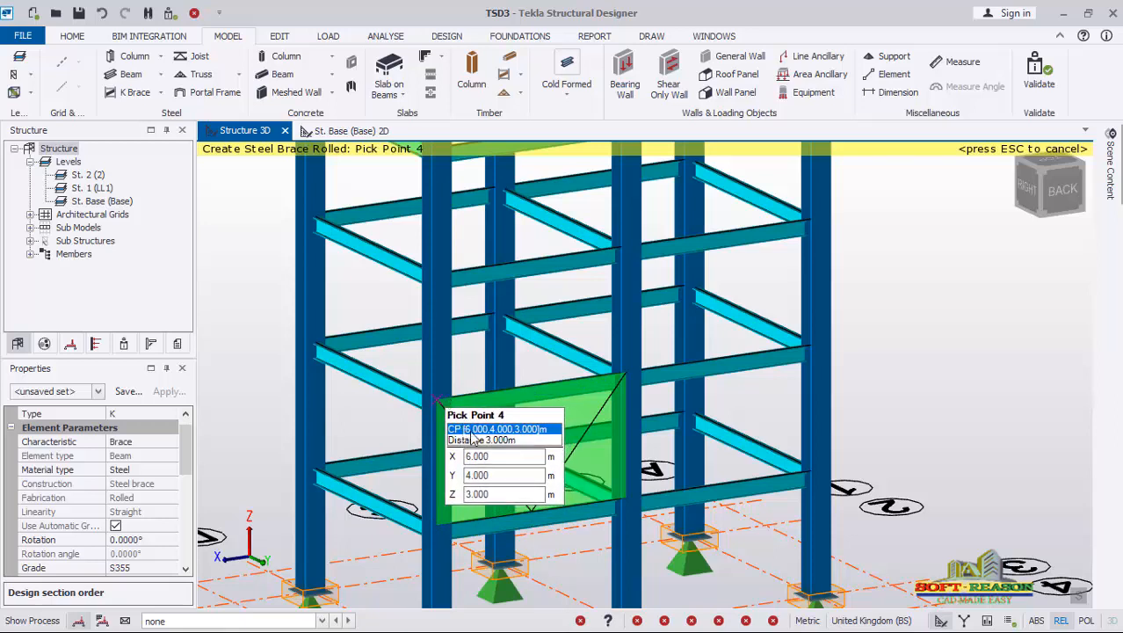
left_click(437, 462)
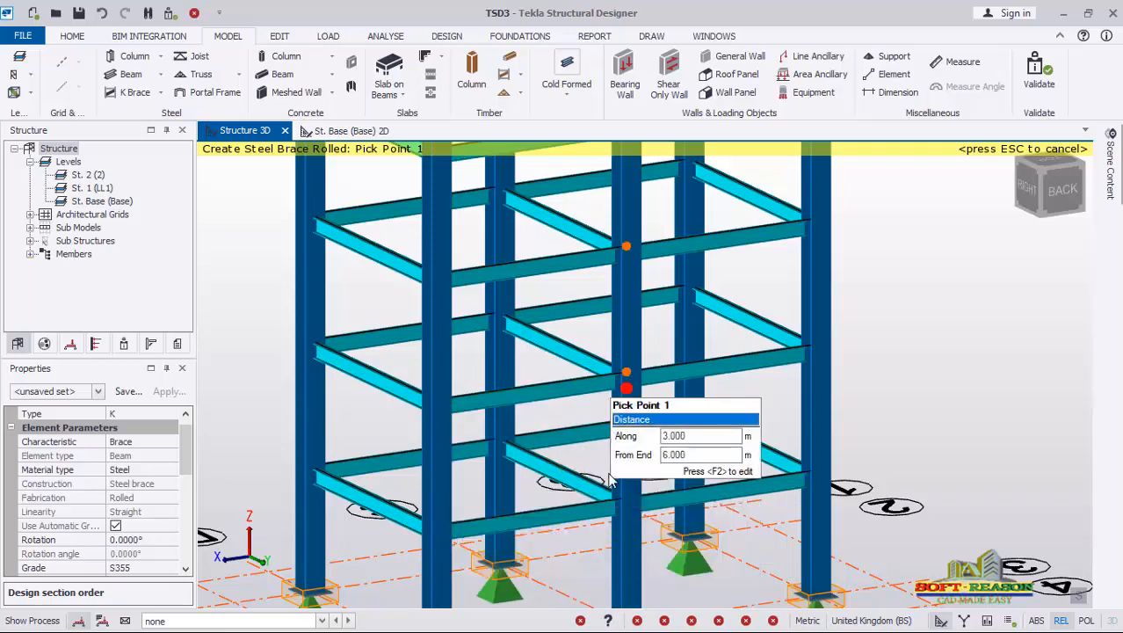
- Place a K brace on grid line 3 between columns C/3 and D/3, from 1.5 m to 3 m, with its apex on the upper beam
left_click(625, 498)
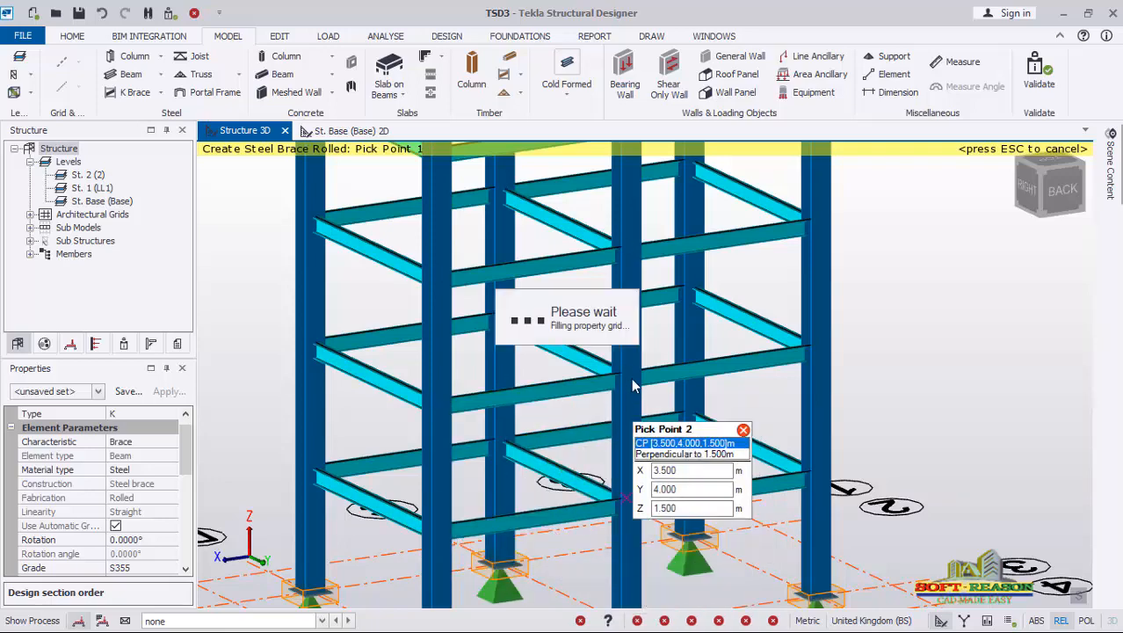
left_click(589, 387)
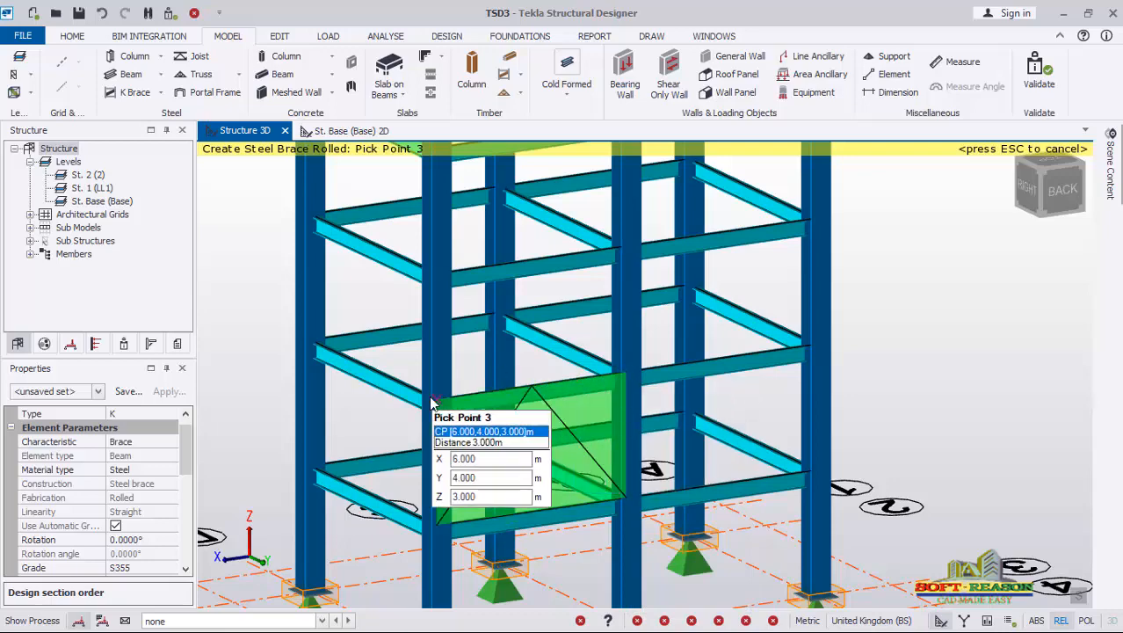
left_click(436, 409)
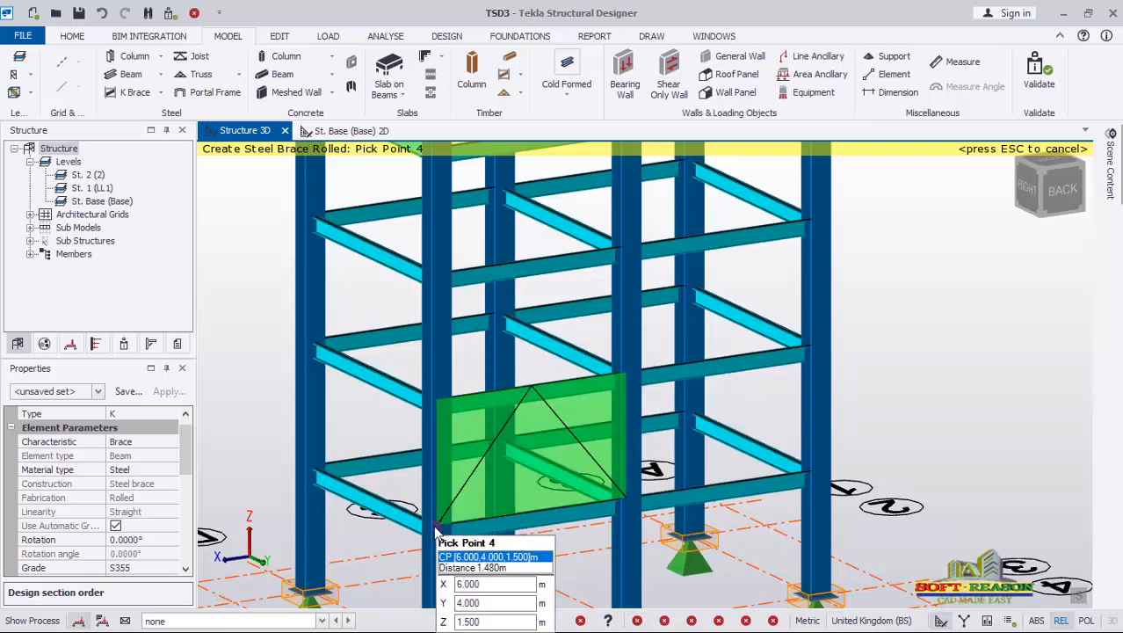
left_click(420, 584)
- Place a K brace on grid line 3 between columns C/3 and B/3, from 1.5 m to 3 m, with its apex on the upper beam
scroll(606, 475, "up", 5)
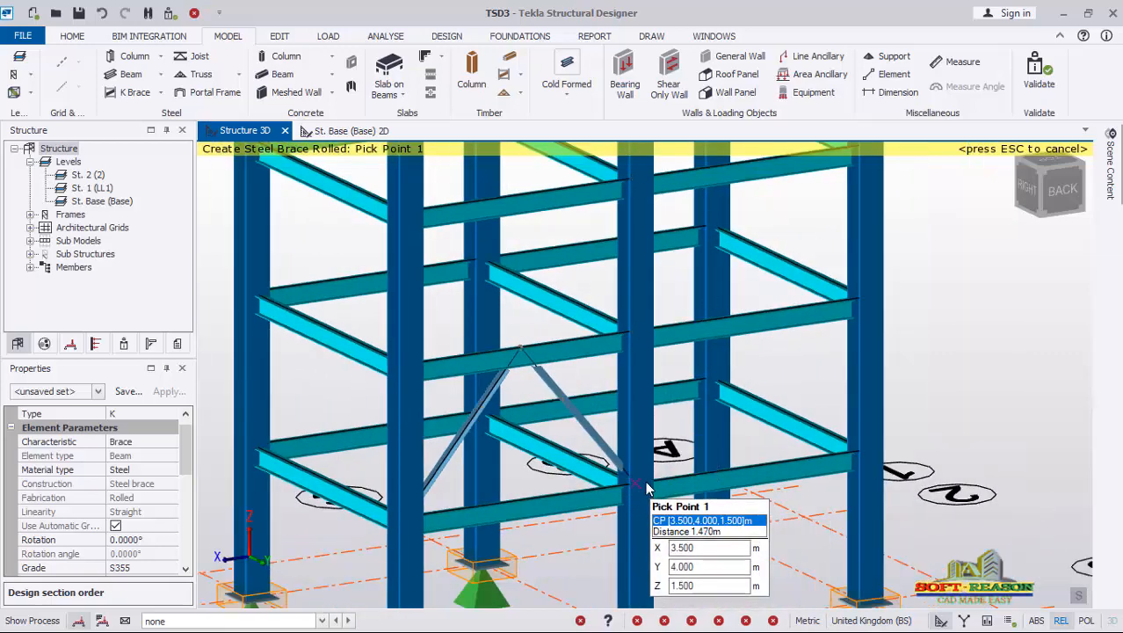
left_click(649, 482)
left_click(634, 330)
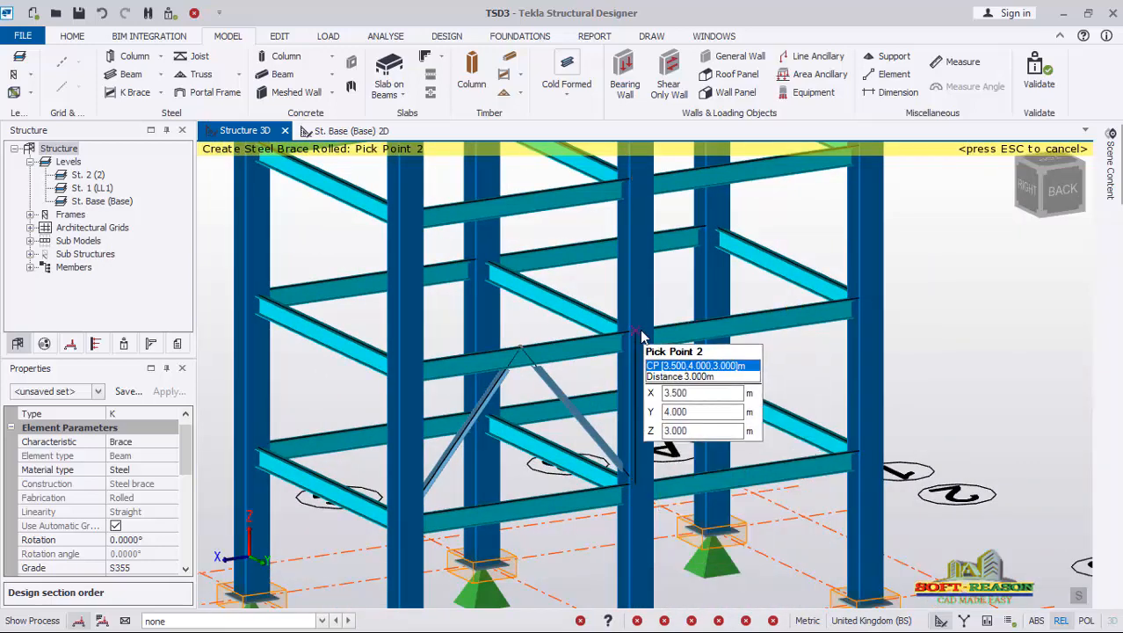
left_click(867, 302)
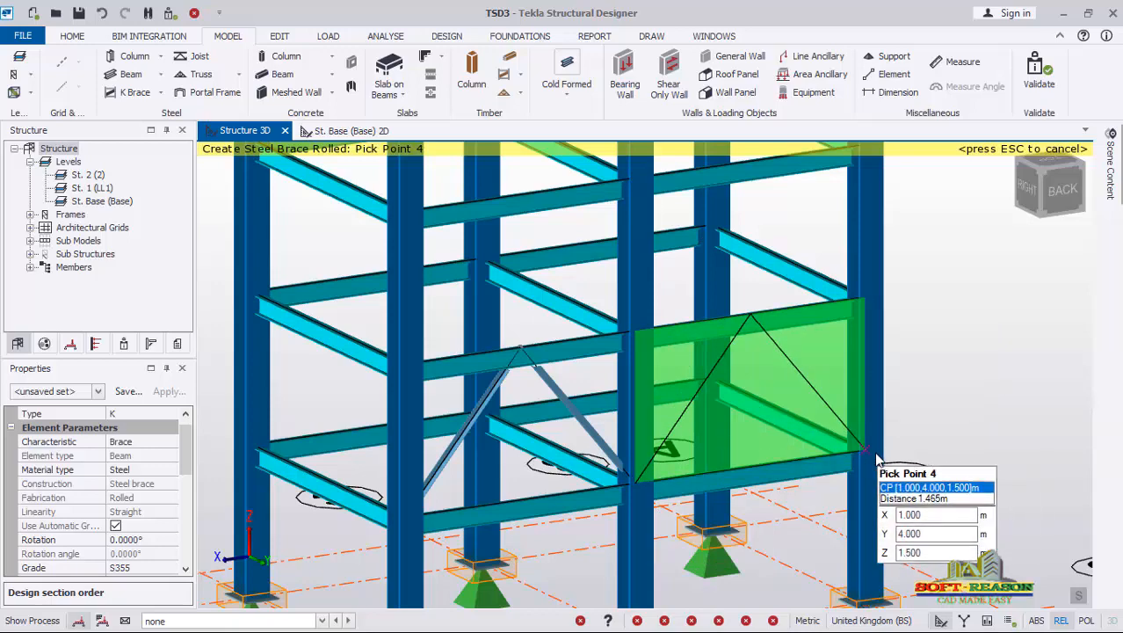
left_click(866, 457)
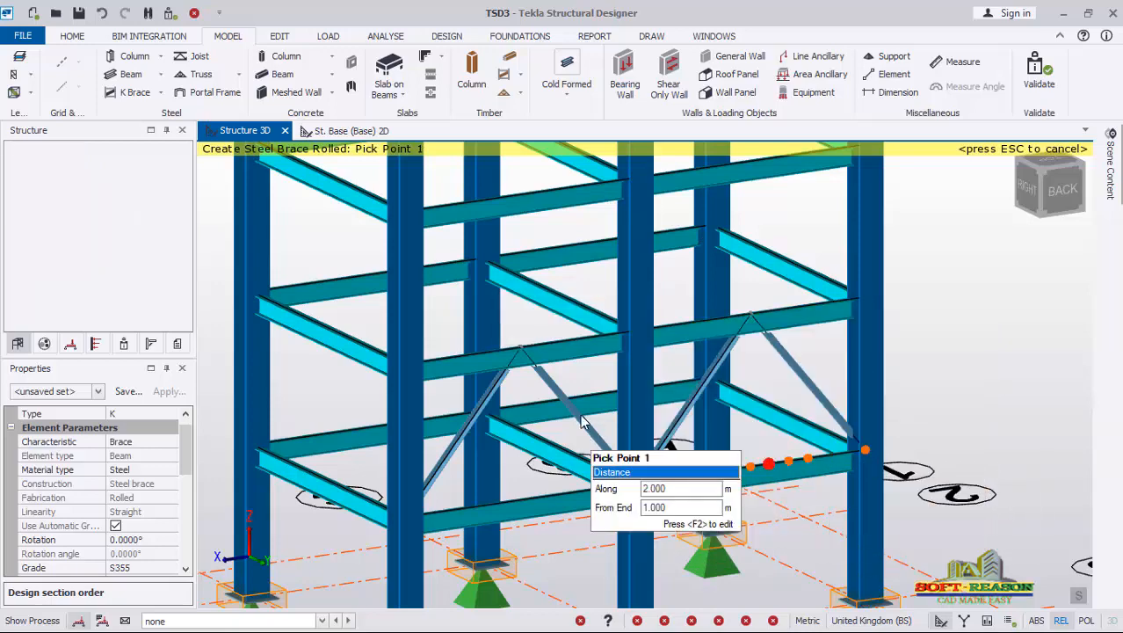
- Place a K brace on grid line C between columns C/2 and C/3, from 1.5 m to 3 m, with its apex on the upper beam
middle_click_drag(591, 443, 697, 531)
middle_click_drag(442, 512, 573, 510)
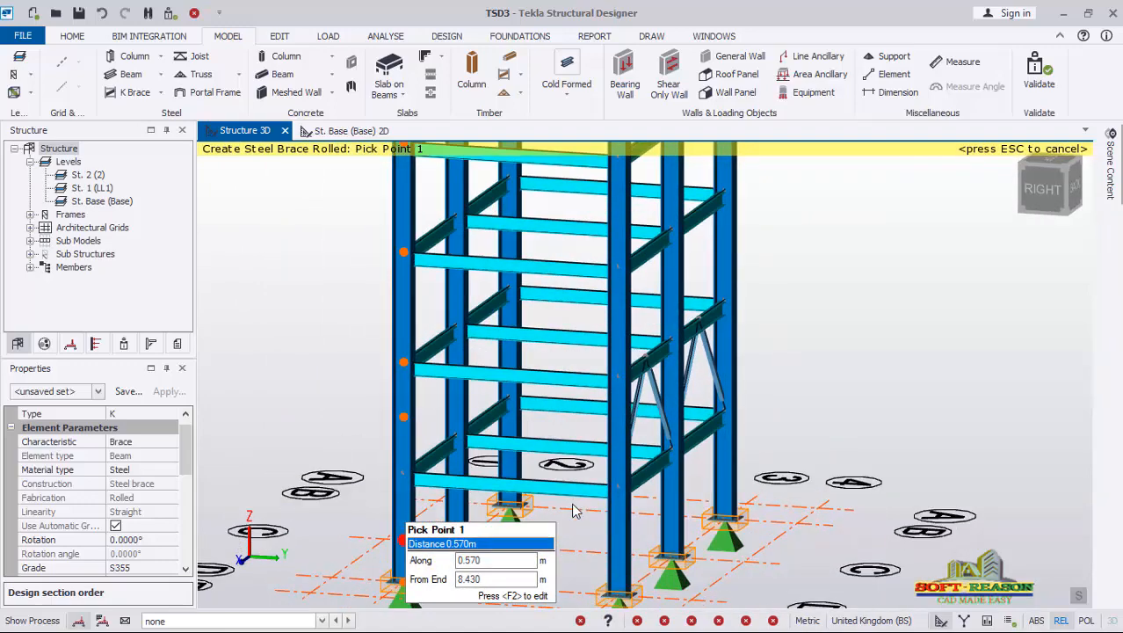
left_click(456, 429)
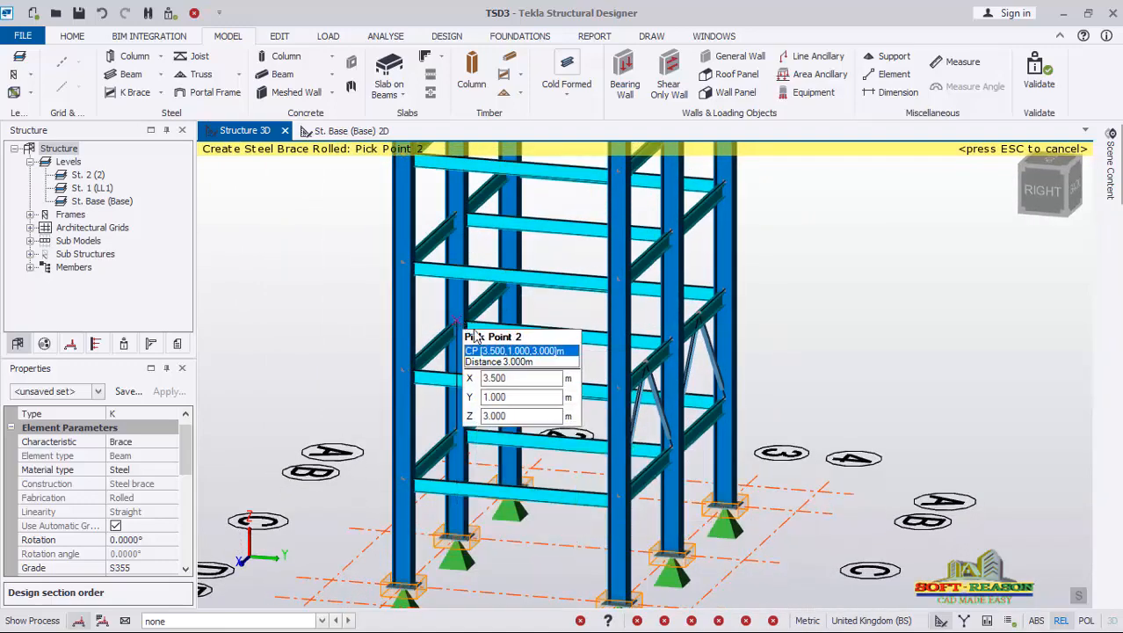
left_click(460, 318)
left_click(676, 338)
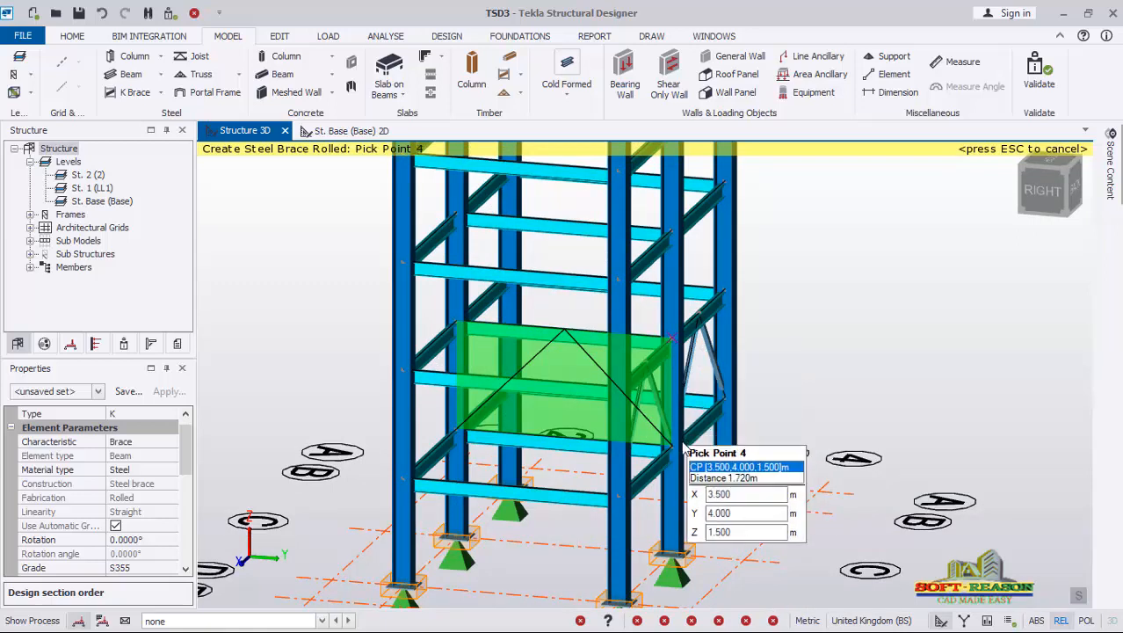
left_click(675, 448)
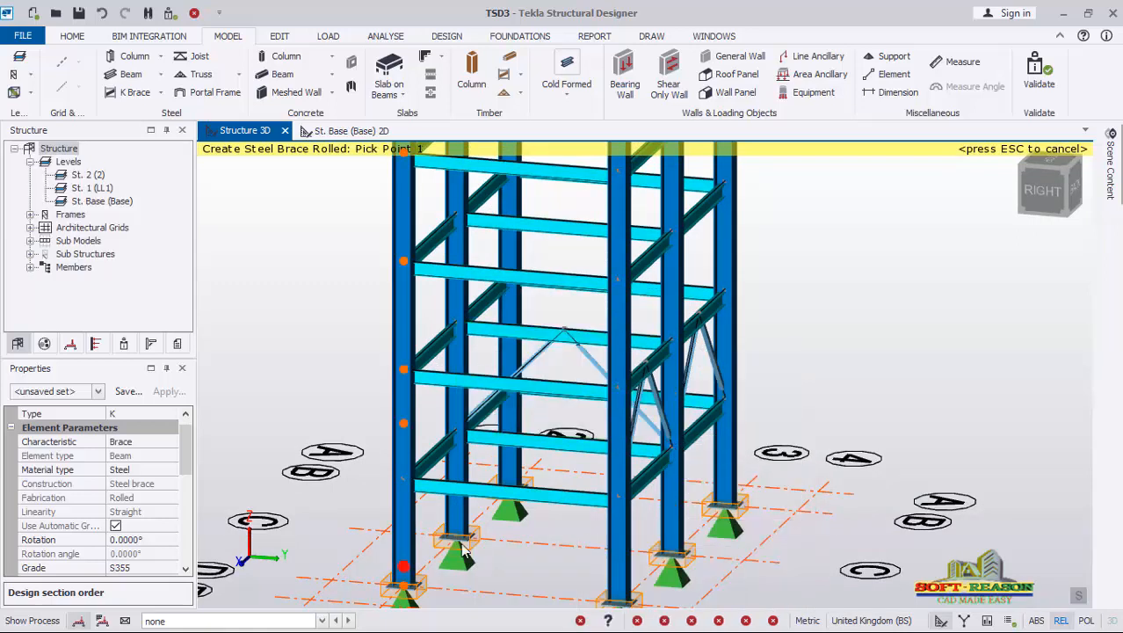
- Place a K brace on grid line D between columns D/2 and D/3, from 1.5 m to 3 m, with its apex on the upper beam
left_click(404, 484)
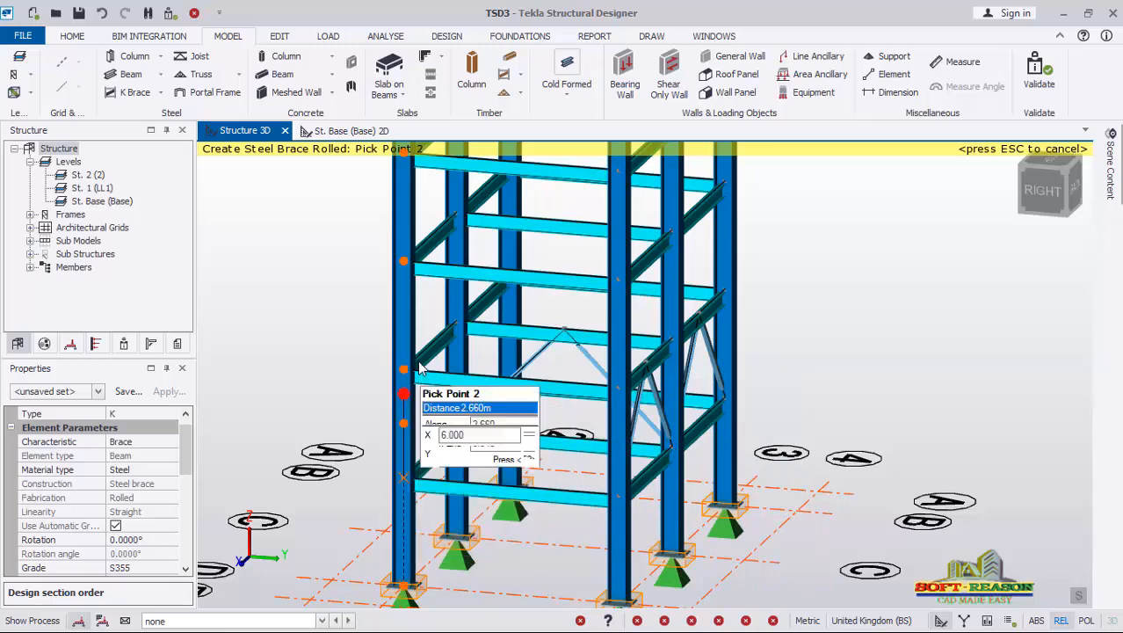
left_click(402, 370)
left_click(624, 389)
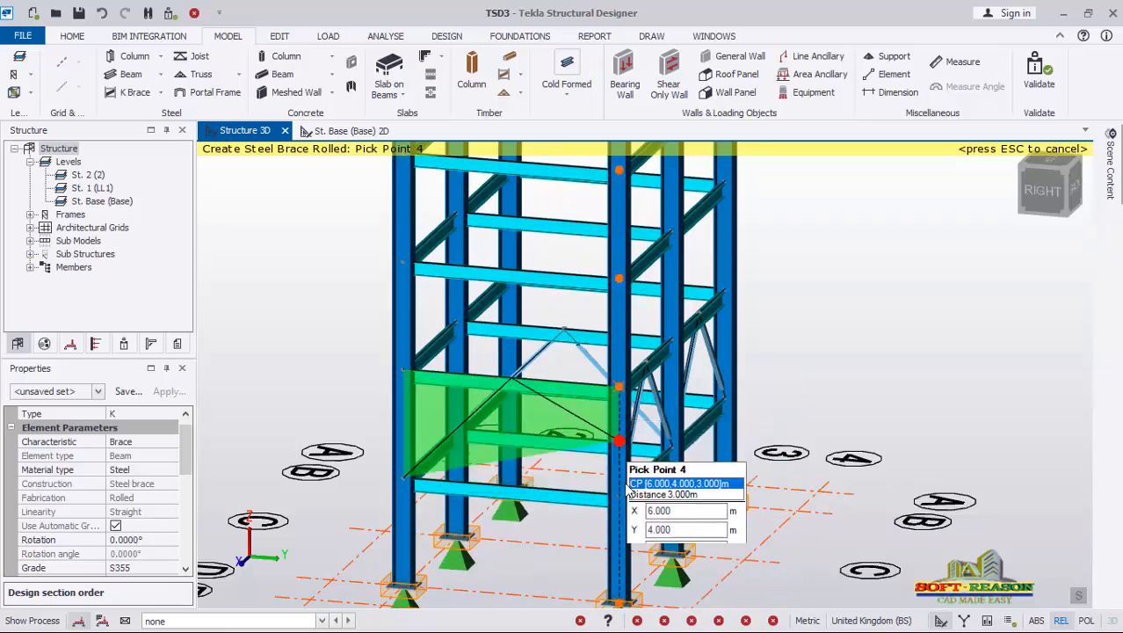
left_click(619, 497)
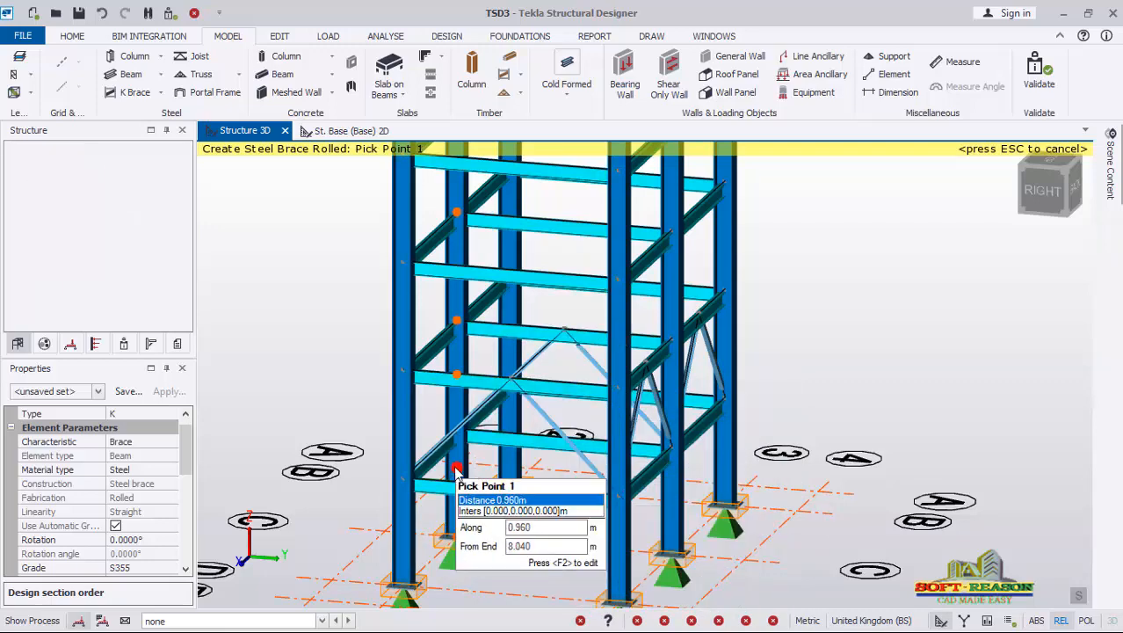
- Place a K brace on grid line 2 between columns D/2 and C/2, from 1.5 m to 3 m, with its apex on the upper beam
scroll(452, 473, "down", 1)
right_click_drag(420, 478, 889, 483)
scroll(902, 492, "up", 1)
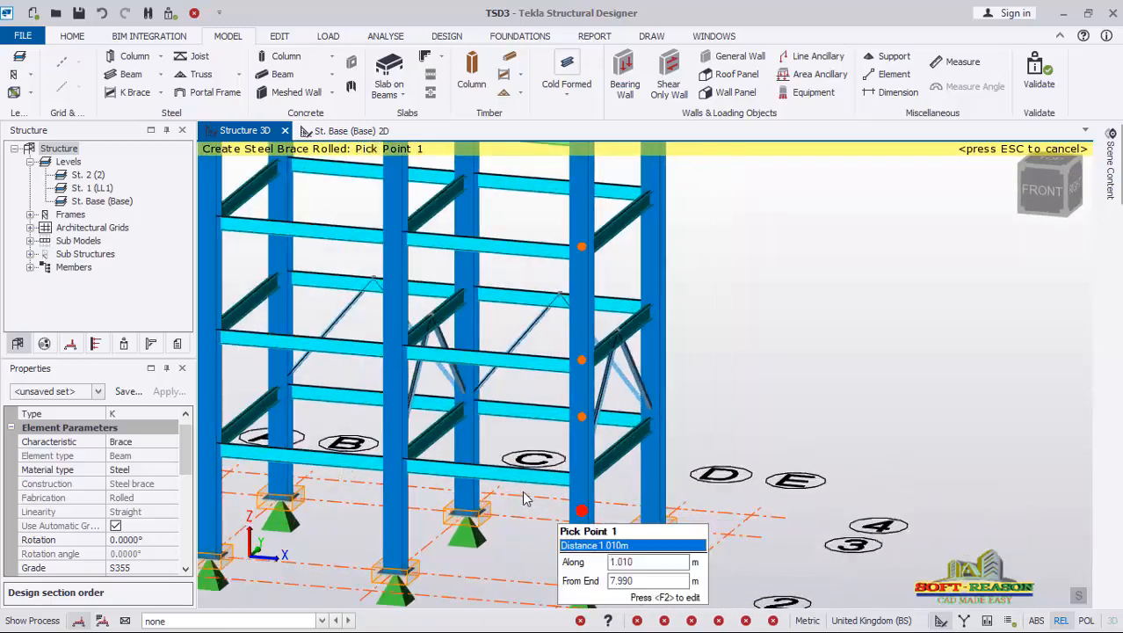
left_click(585, 475)
left_click(582, 364)
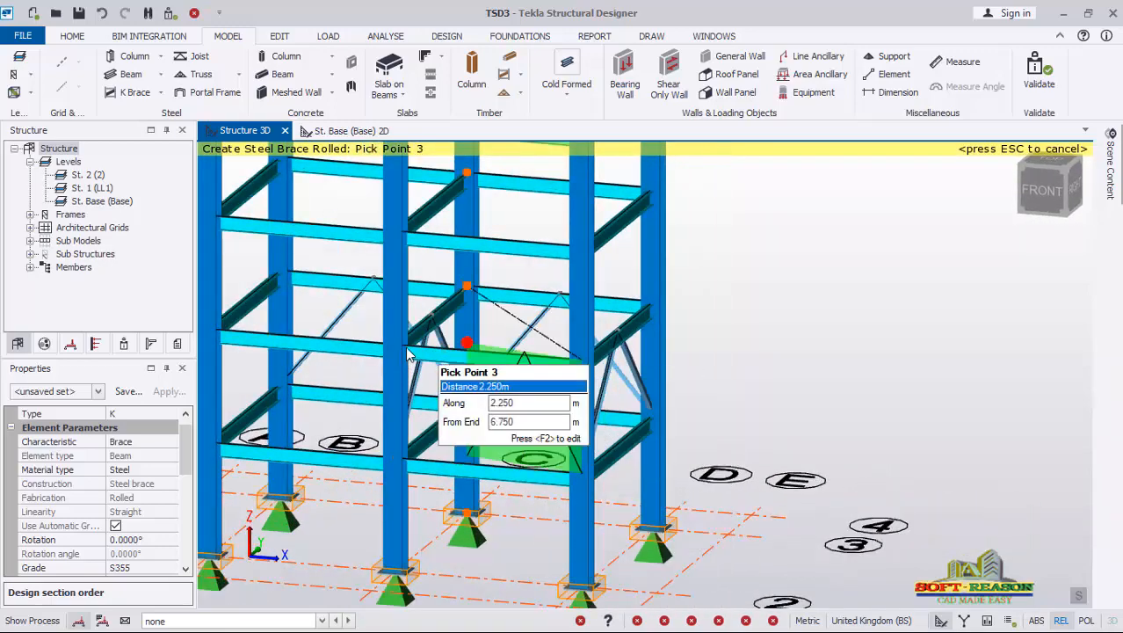
left_click(393, 344)
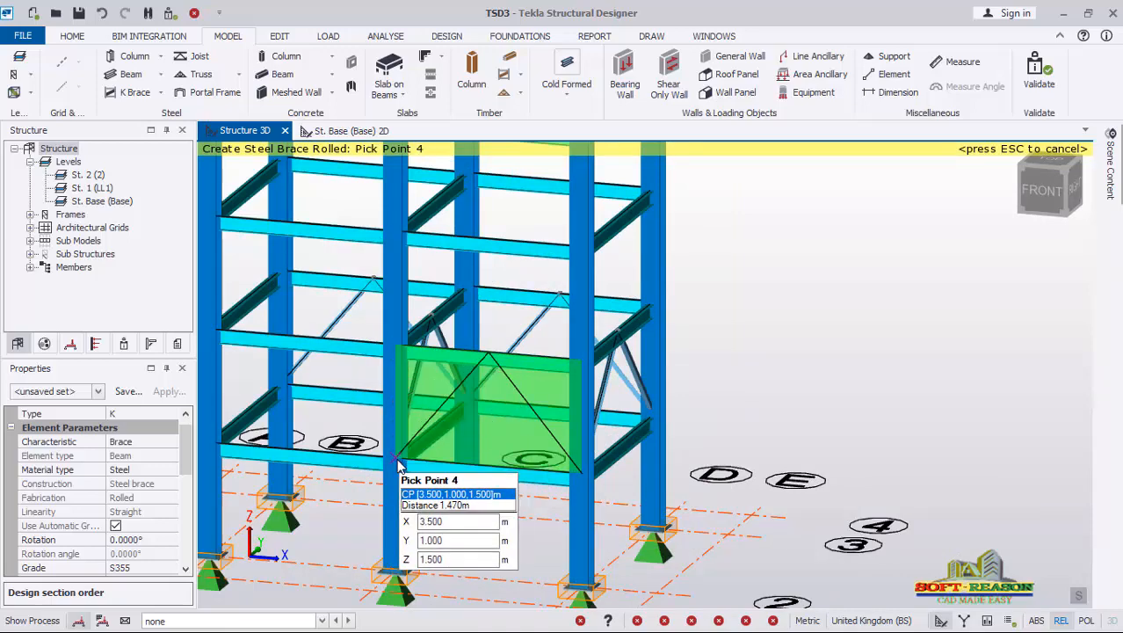
left_click(395, 460)
- Place a K brace on grid line 2 between columns C/2 and B/2, from 1.5 m to 3 m, with its apex on the upper beam
right_click_drag(522, 425, 473, 488)
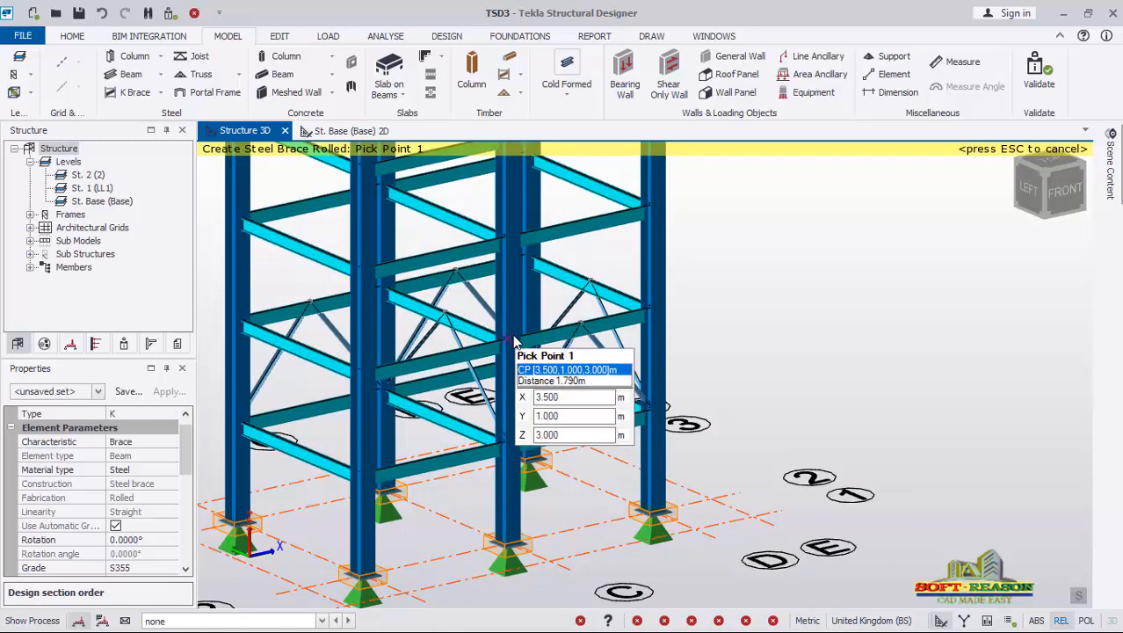
left_click(518, 412)
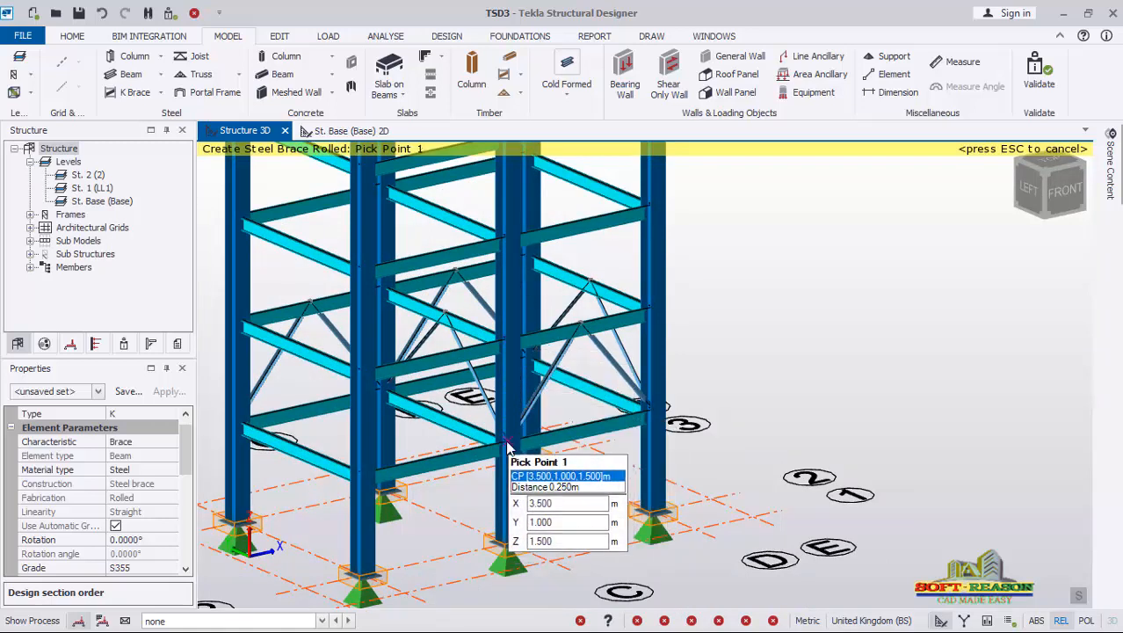
left_click(514, 422)
left_click(507, 340)
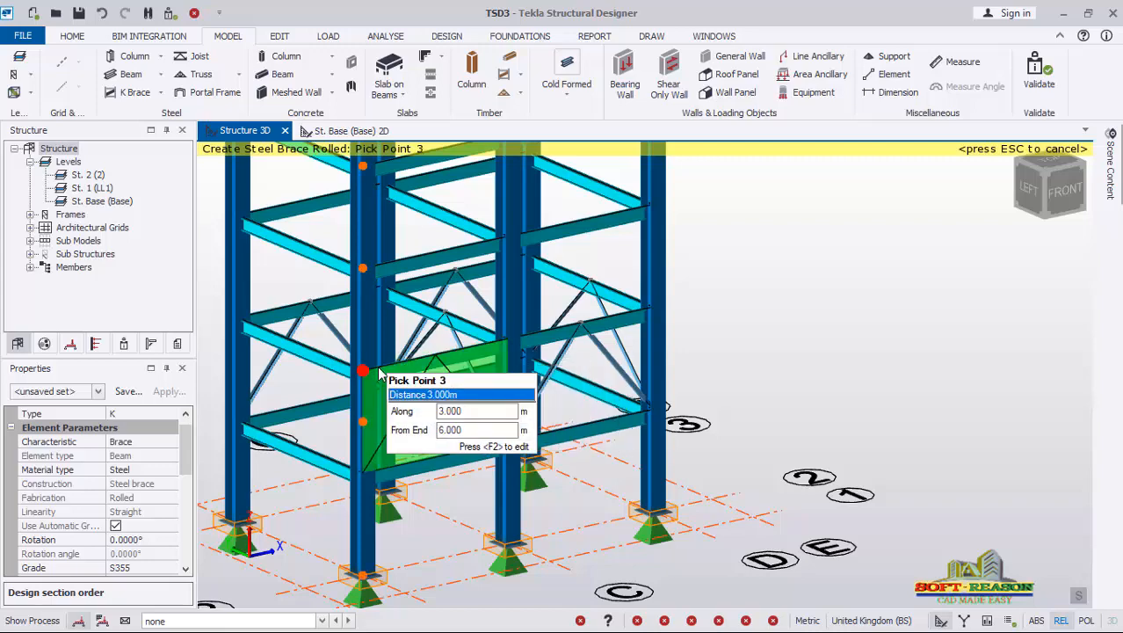
left_click(366, 374)
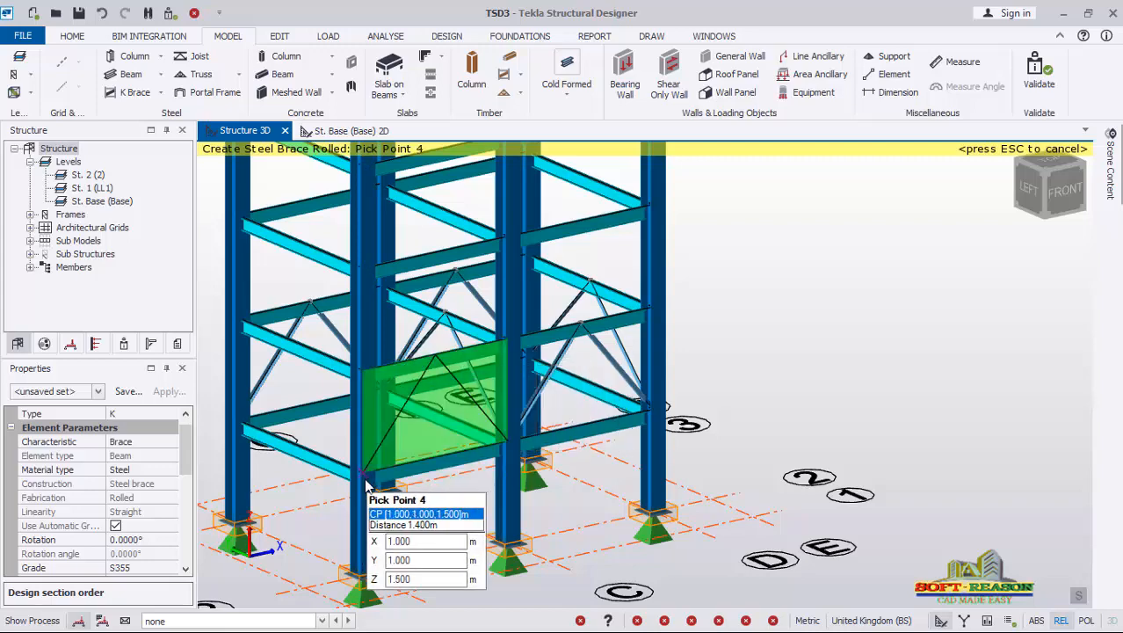
left_click(388, 479)
- Place a K brace on grid line B between columns B/2 and B/3, from 1.5 m to 3 m, and end the brace command
right_click_drag(496, 477, 544, 477)
right_click_drag(351, 477, 522, 477)
scroll(521, 476, "up", 4)
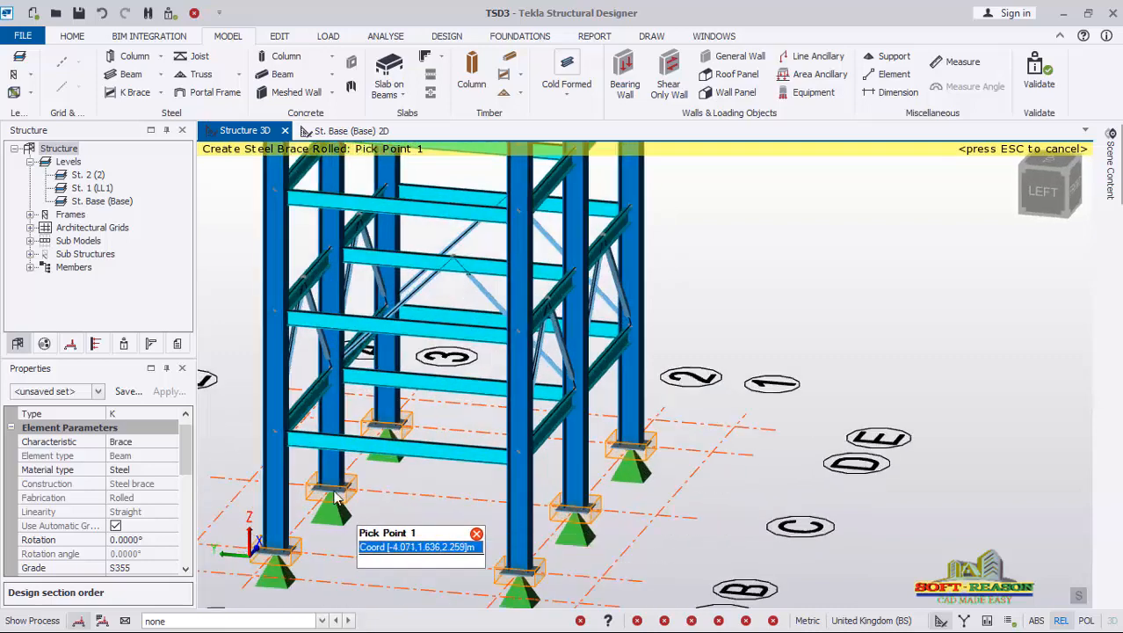
left_click(518, 335)
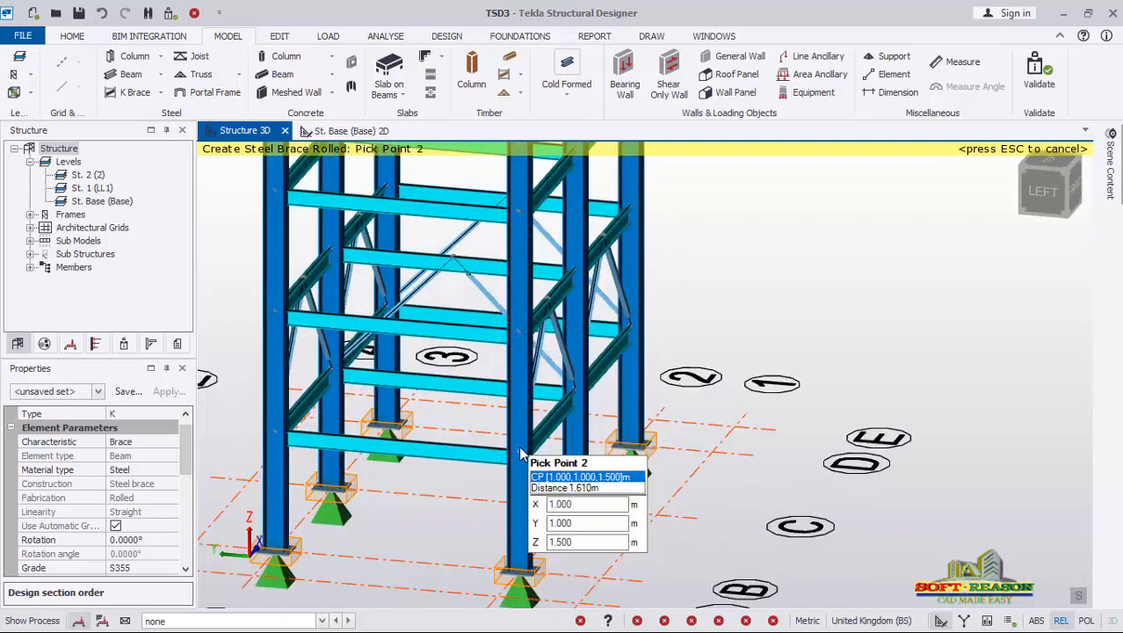
left_click(518, 457)
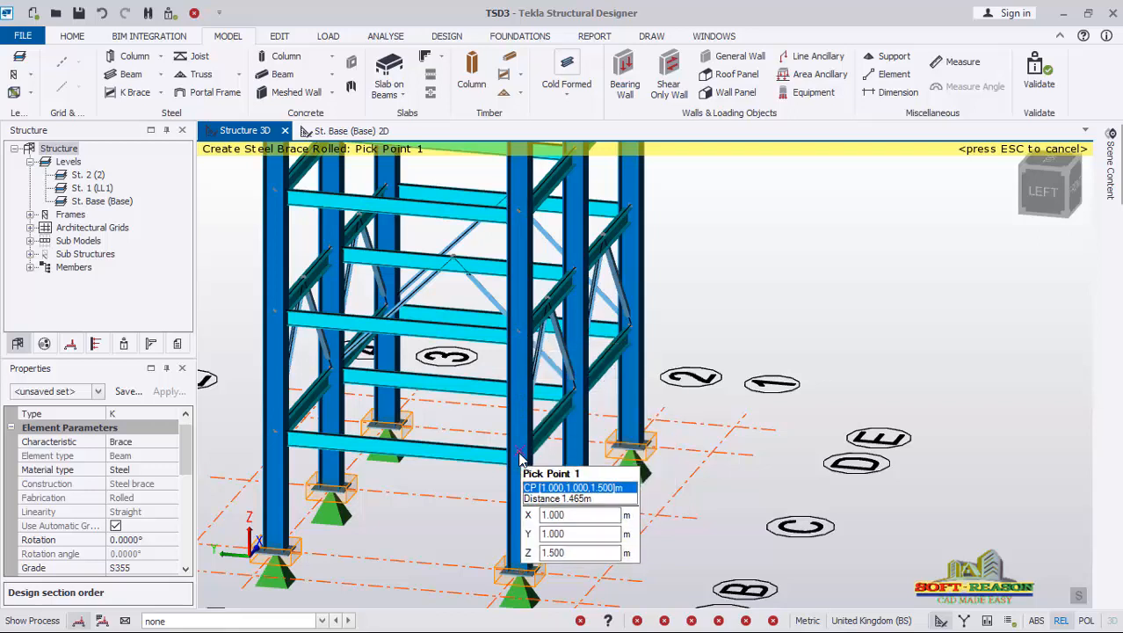
left_click(519, 457)
left_click(519, 336)
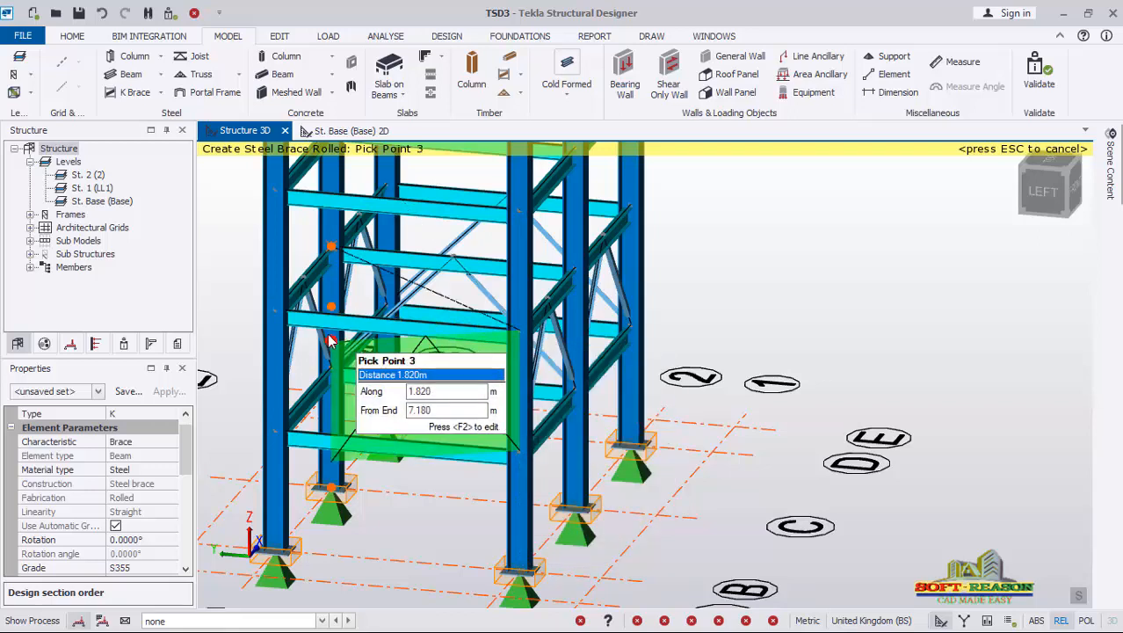
left_click(275, 337)
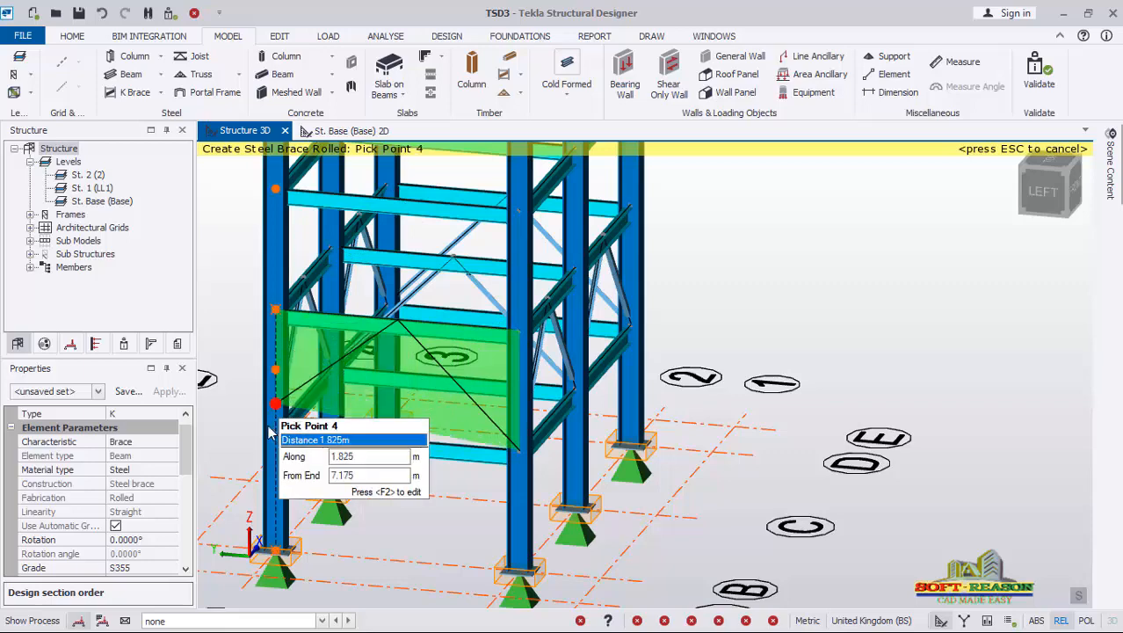
left_click(275, 435)
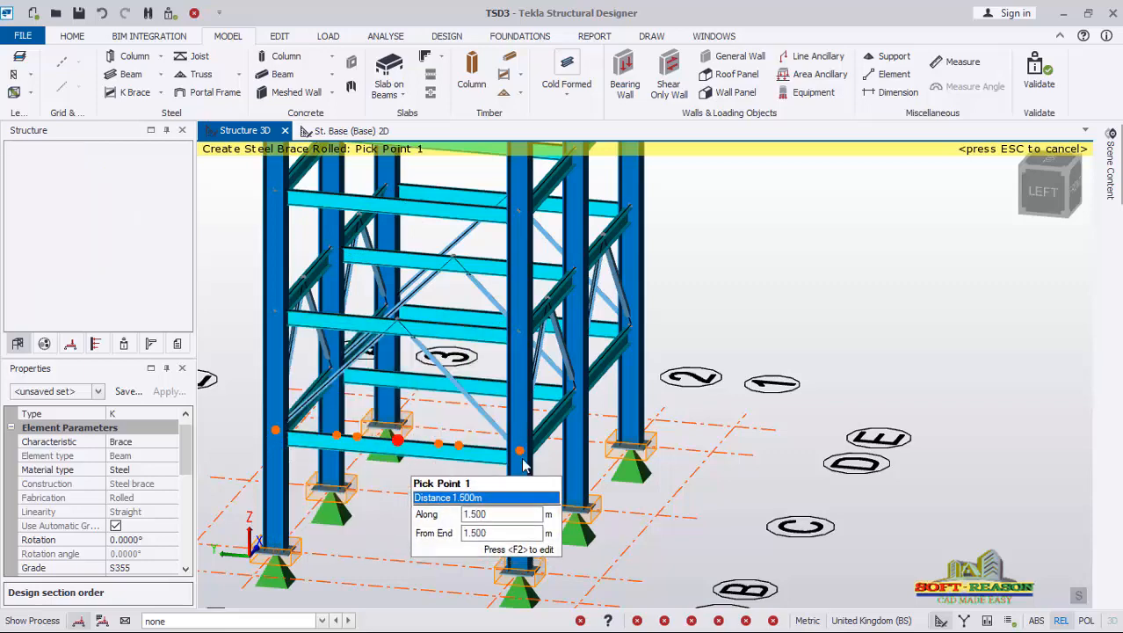
scroll(523, 459, "down", 2)
key("Escape")
- Select the four K braces on grid lines 2 and 3, seen from the front of the tower
scroll(561, 428, "up", 2)
middle_click_drag(498, 365, 597, 332)
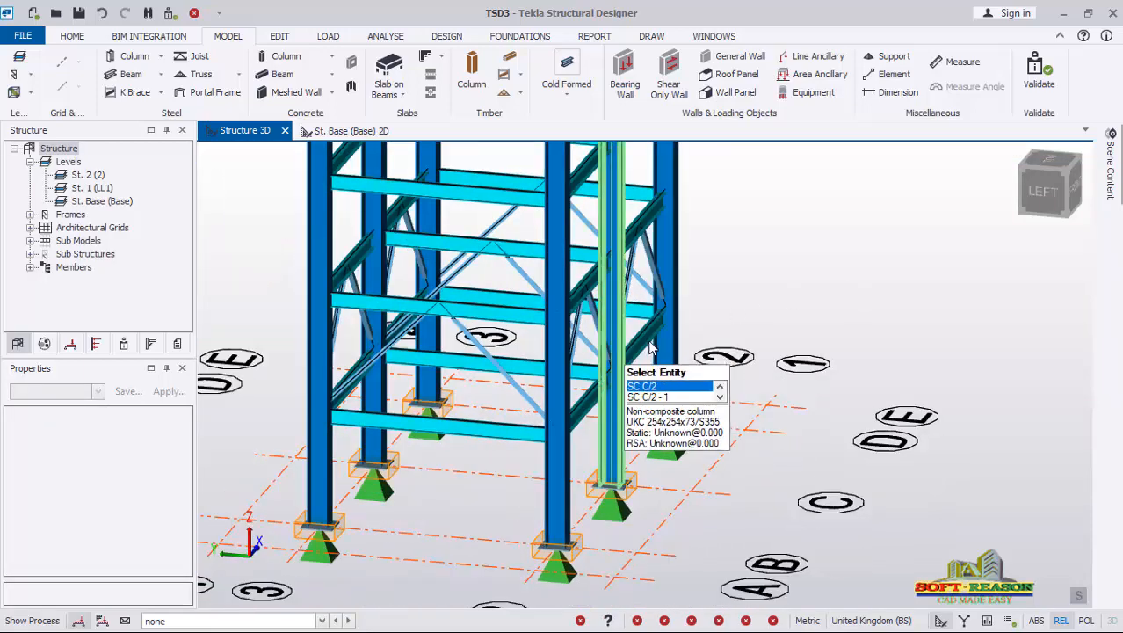
right_click_drag(682, 320, 469, 339)
scroll(480, 428, "down", 2)
scroll(512, 446, "down", 2)
scroll(514, 448, "down", 3)
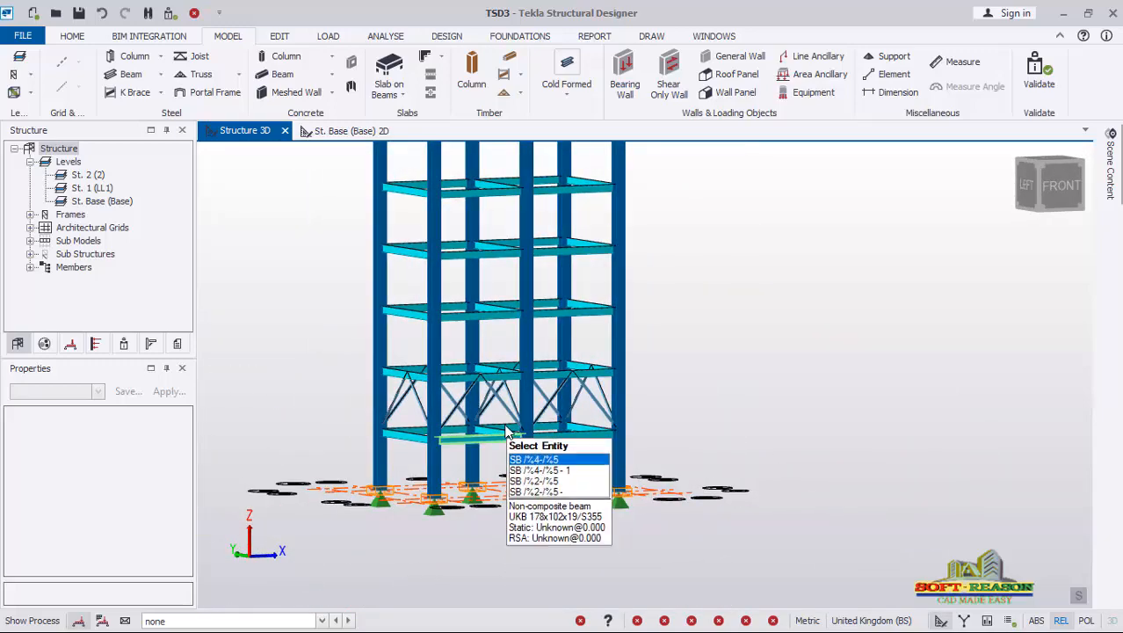
scroll(422, 474, "up", 5)
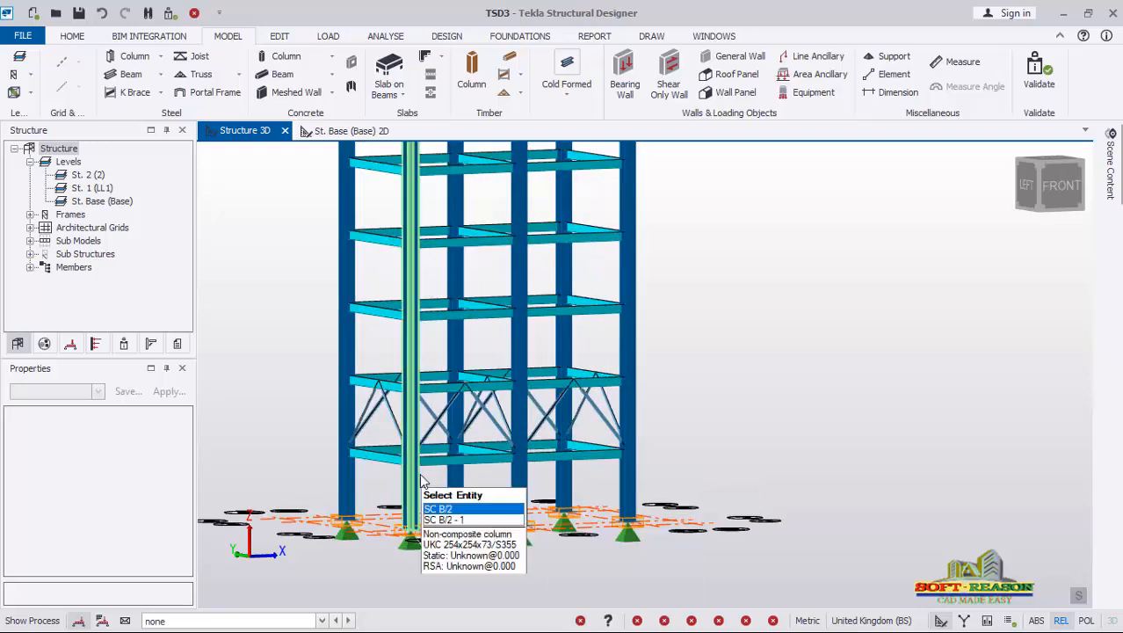
scroll(454, 421, "up", 2)
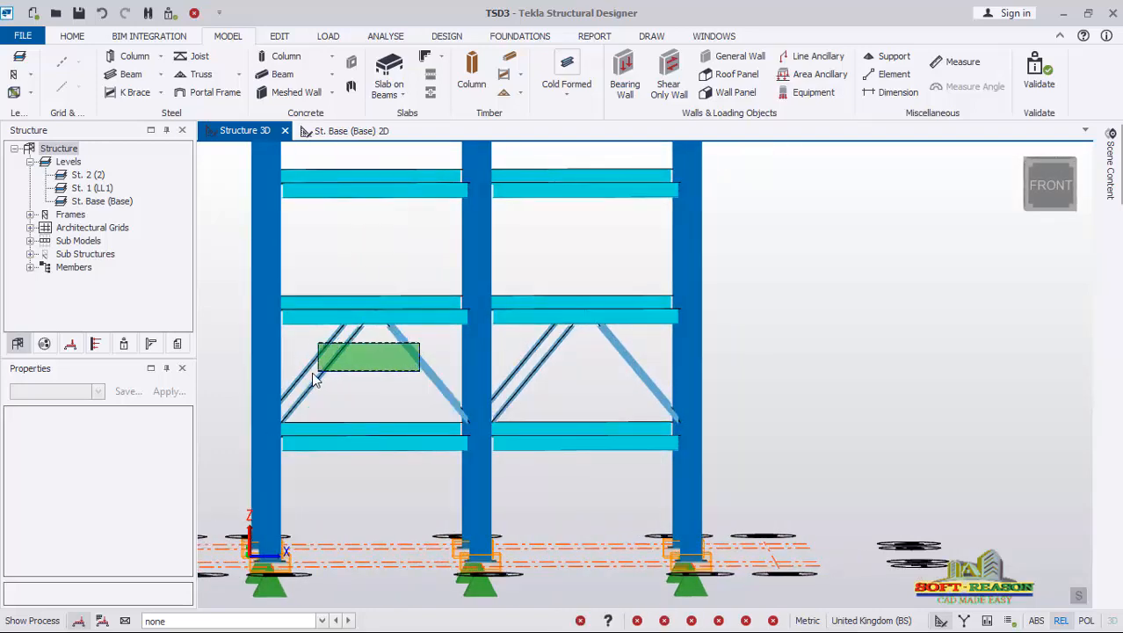
left_click(302, 410)
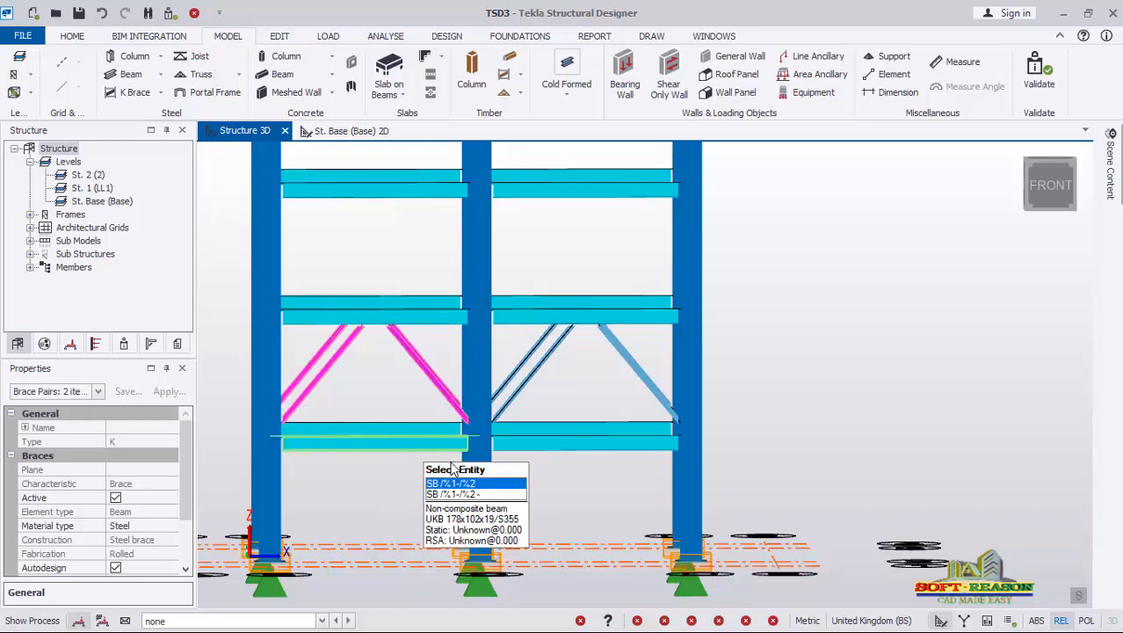
left_click(528, 375)
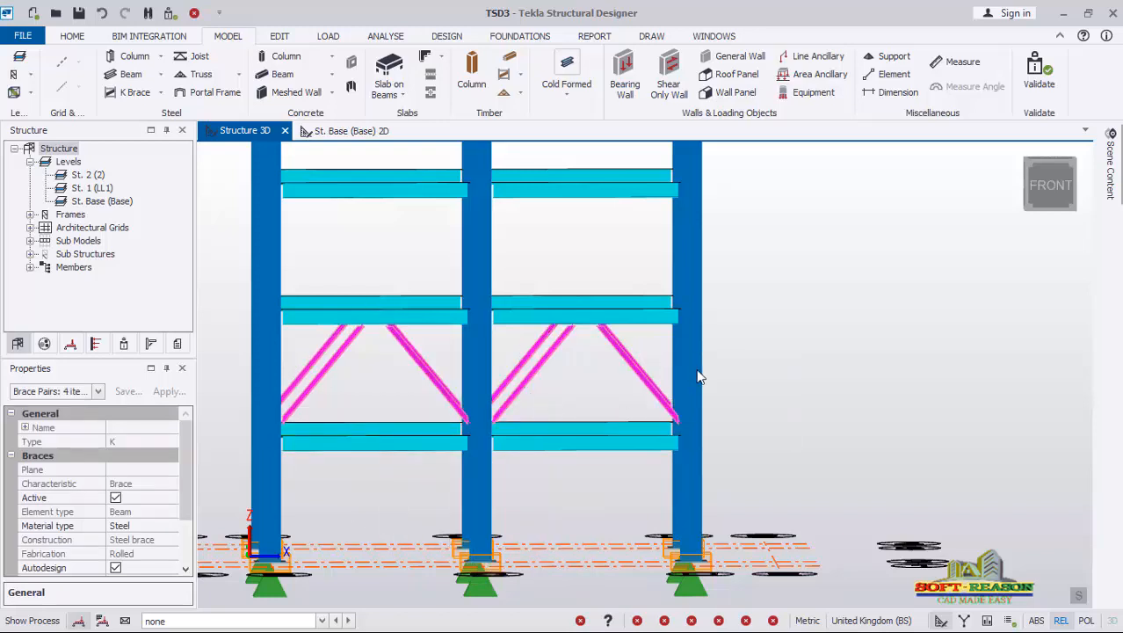
- Add the three K braces on grid lines B, C and D to the selection, seen from the side of the tower
right_click_drag(780, 337, 340, 336)
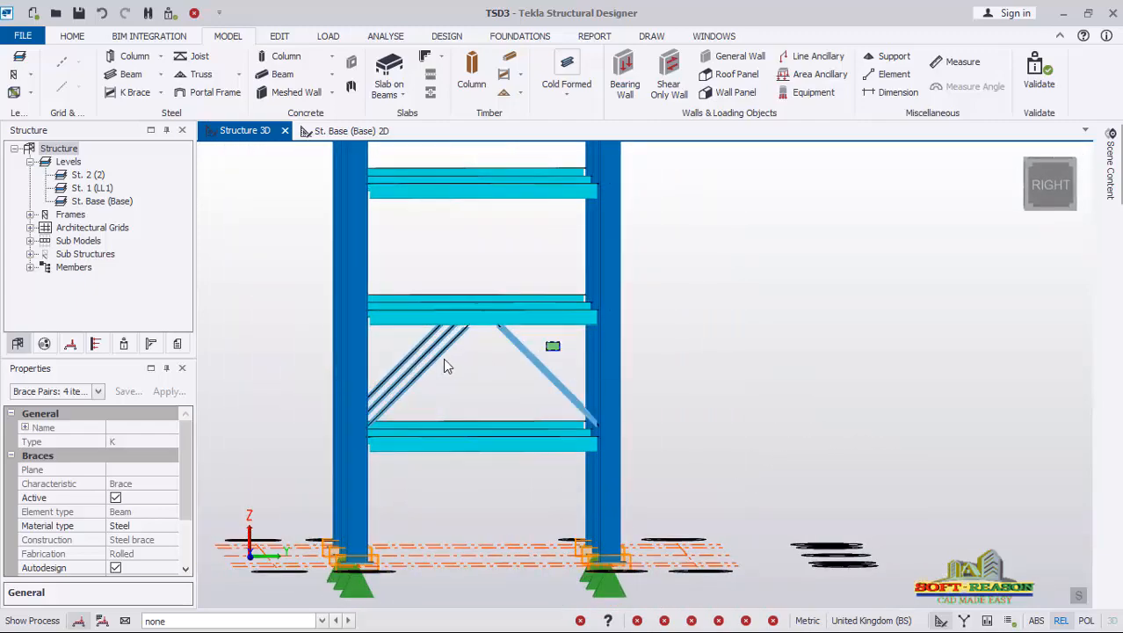
left_click_drag(404, 363, 403, 365)
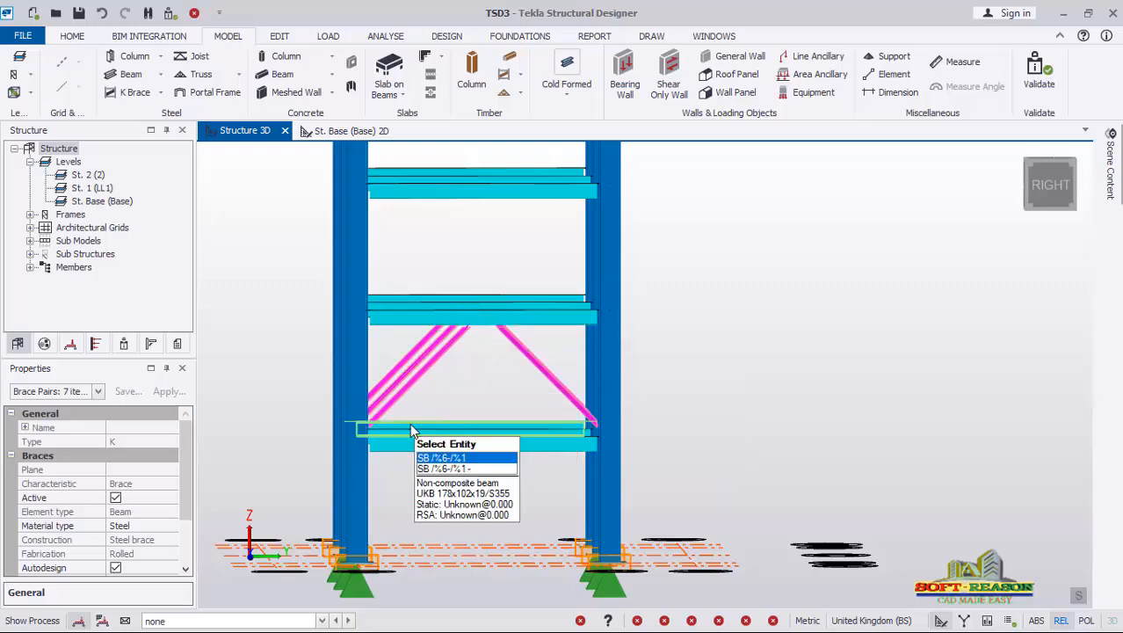
right_click_drag(392, 416, 658, 453)
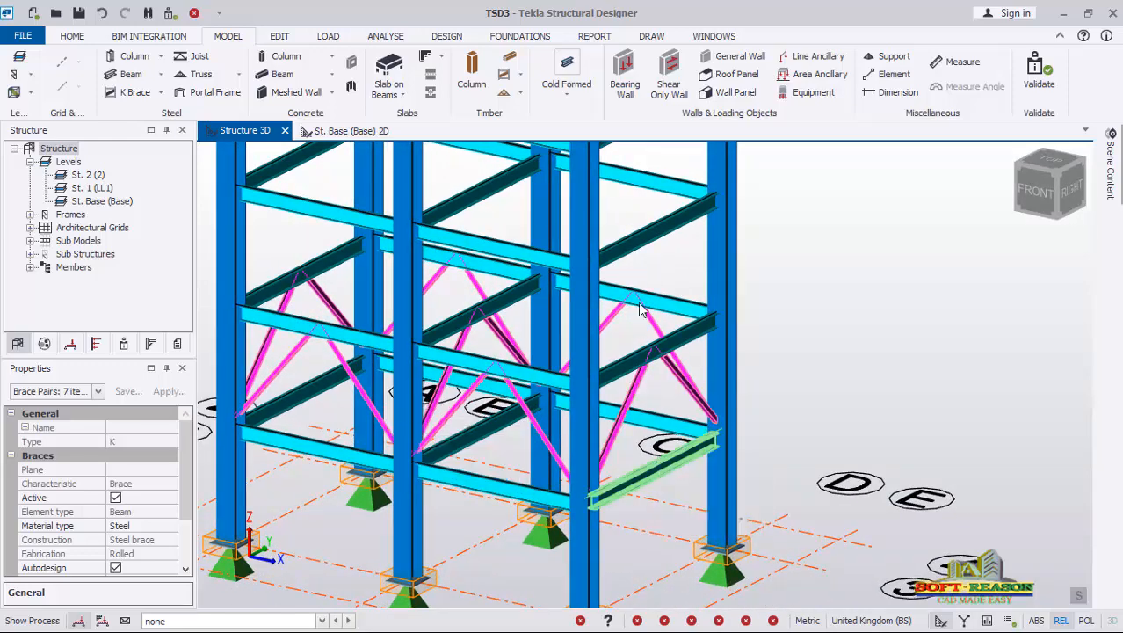
scroll(626, 284, "down", 1)
scroll(514, 423, "down", 4)
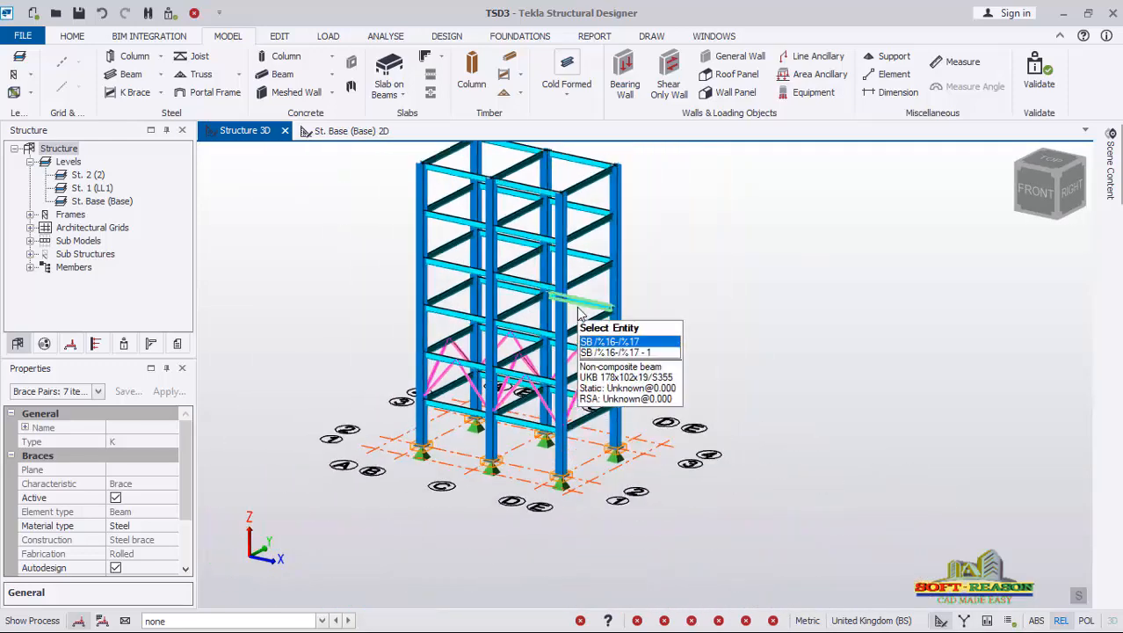
scroll(599, 366, "up", 3)
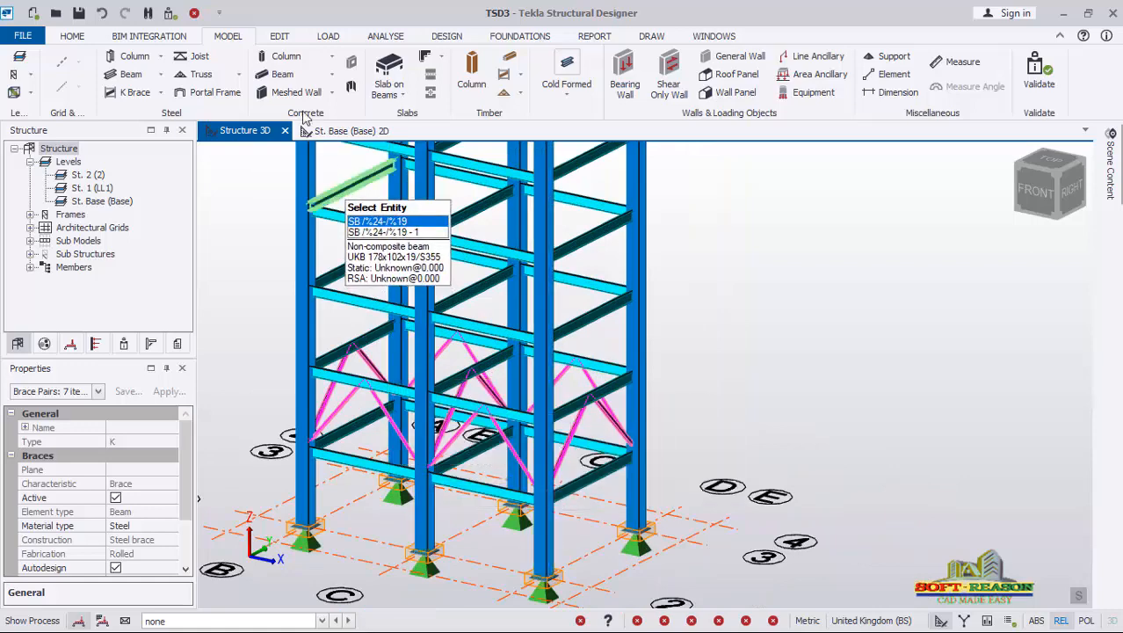
- Copy the seven selected K braces from the 1.5 m node on column D/2 to its 3 m and 4.5 m nodes
left_click(278, 38)
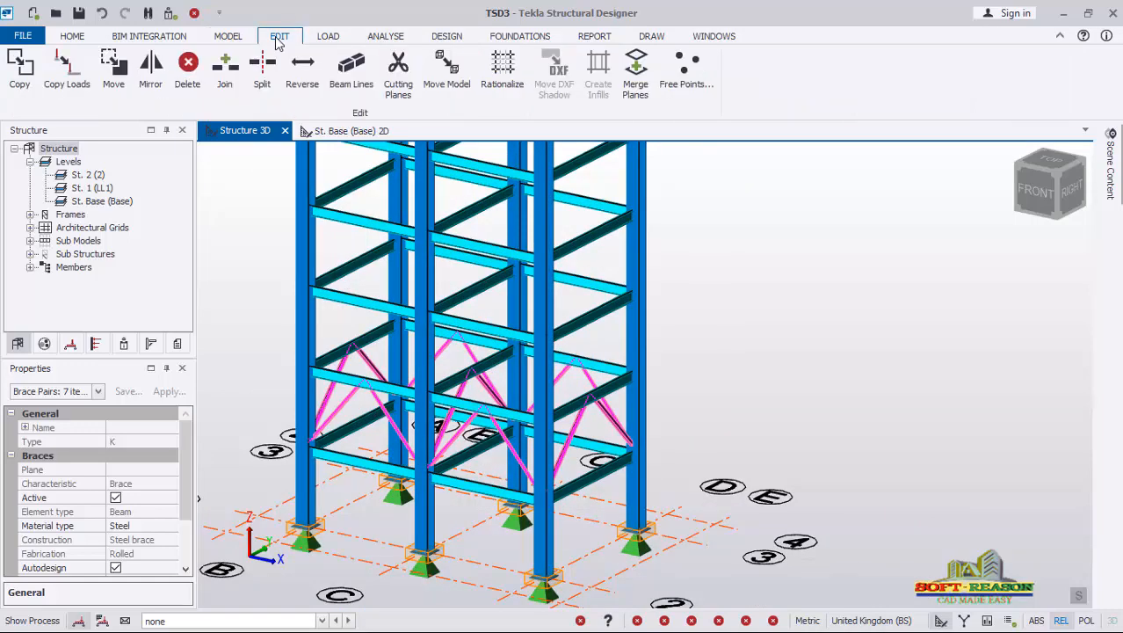
left_click(19, 71)
scroll(522, 499, "up", 6)
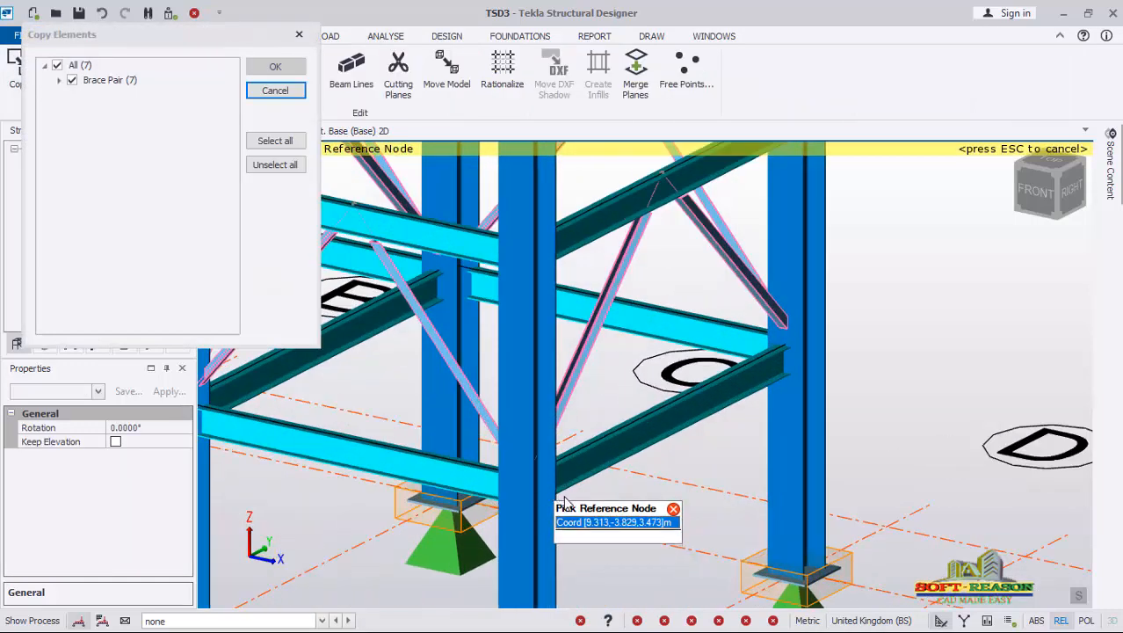
right_click_drag(524, 498, 468, 512)
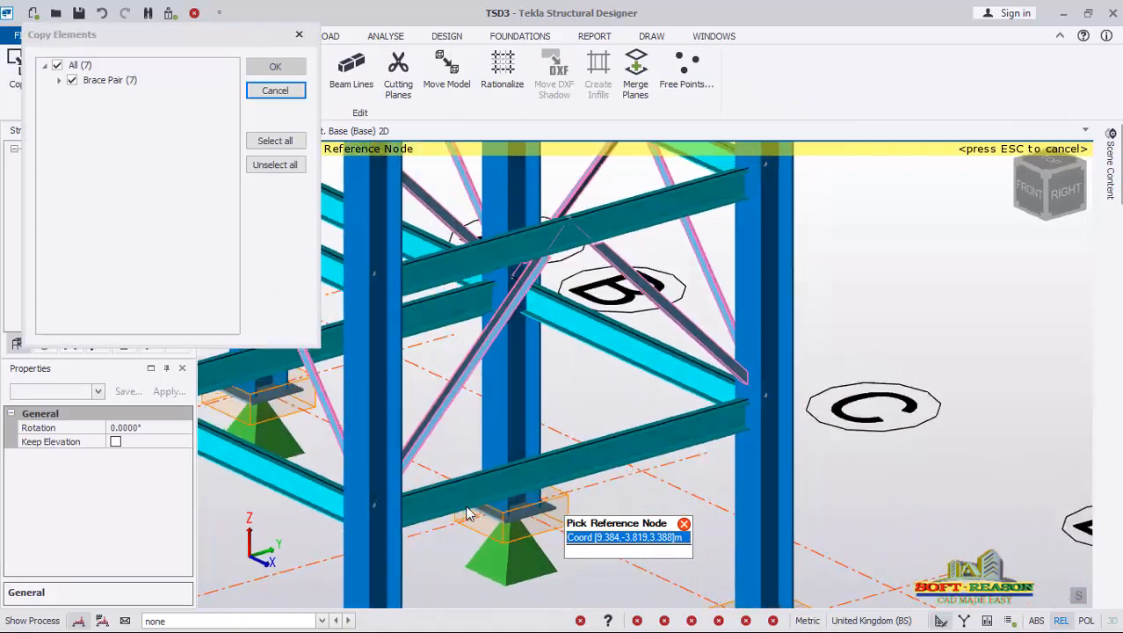
left_click(377, 507)
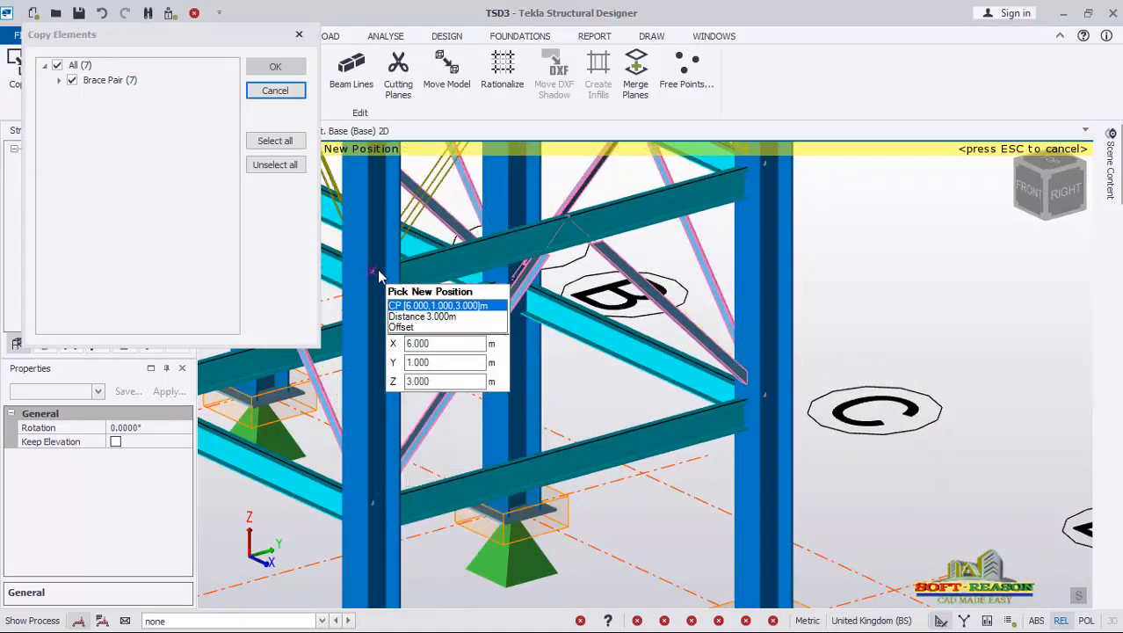
scroll(589, 454, "down", 4)
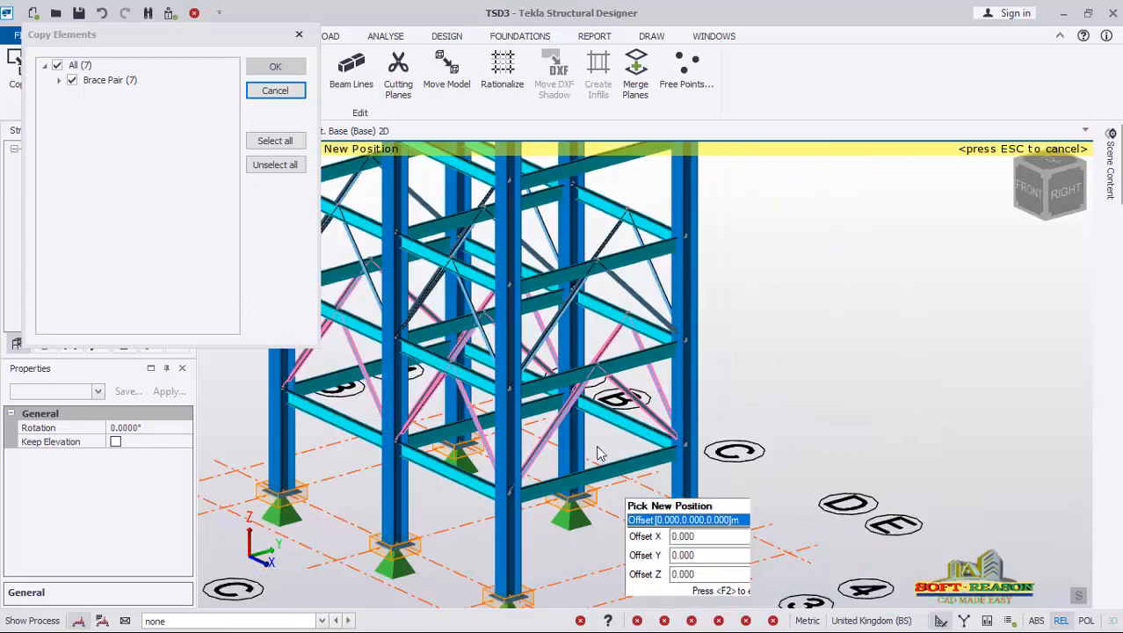
scroll(532, 301, "up", 4)
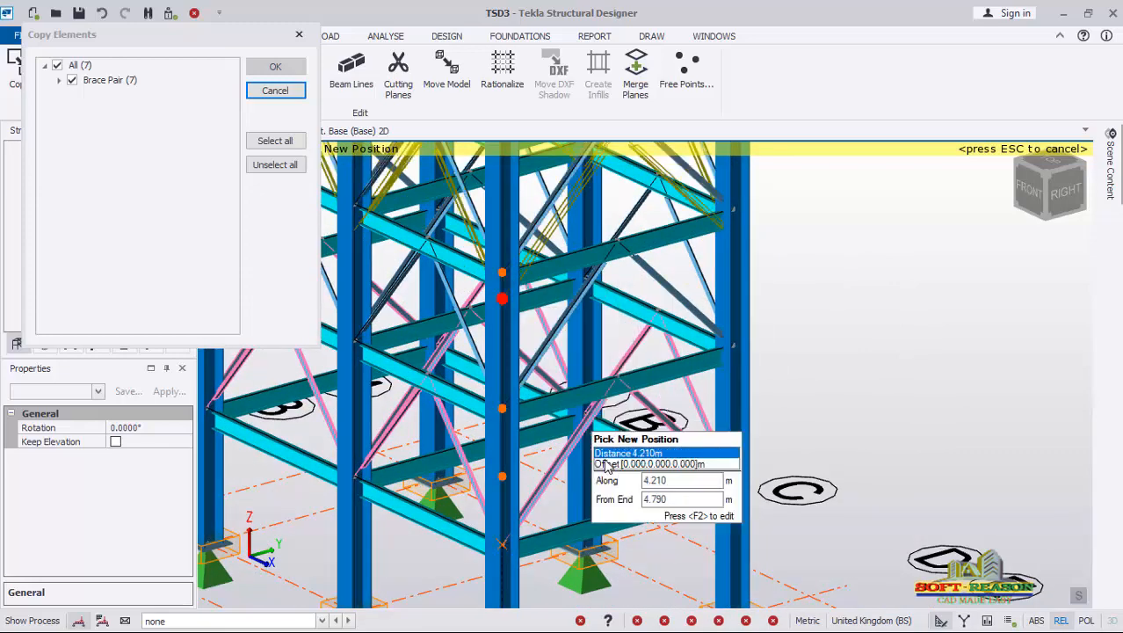
scroll(597, 465, "down", 3)
scroll(545, 303, "up", 3)
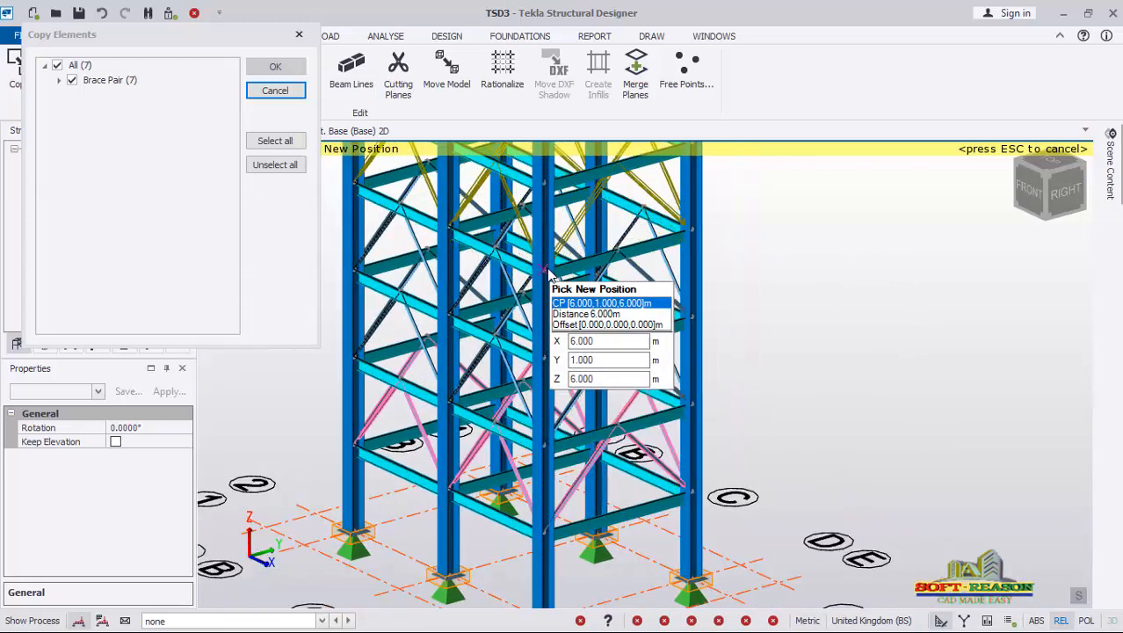
- Copy the same K braces to the 6 m and 7.5 m nodes on column D/2, then end the copy and clear the selection
left_click(548, 272)
scroll(587, 505, "down", 2)
scroll(555, 364, "up", 4)
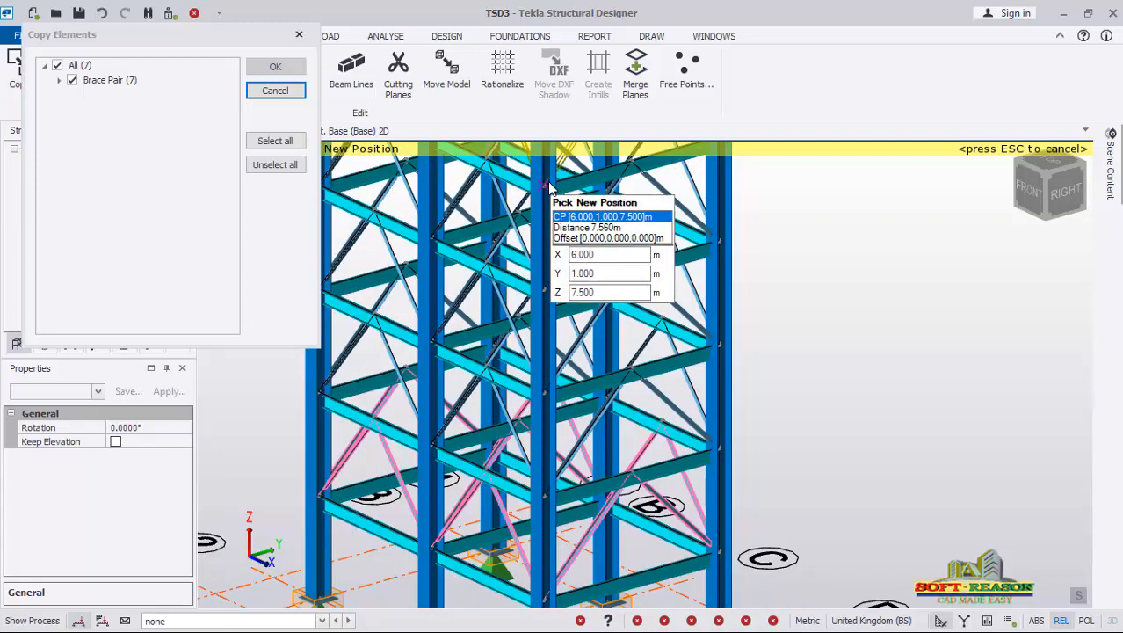
scroll(599, 400, "down", 3)
scroll(615, 448, "up", 2)
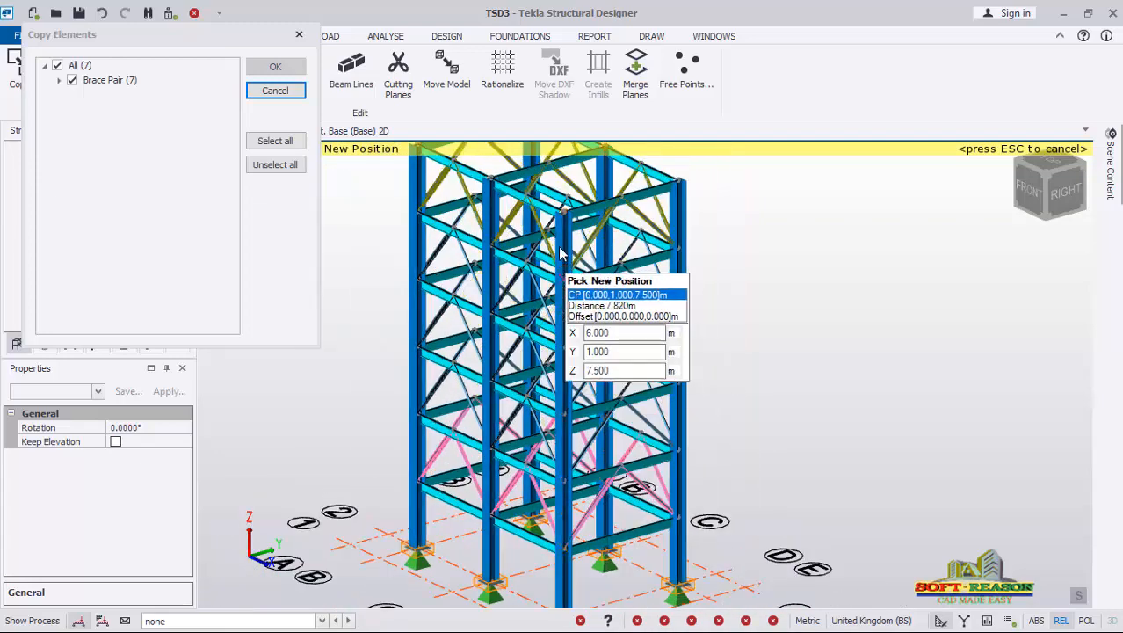
scroll(716, 406, "up", 2)
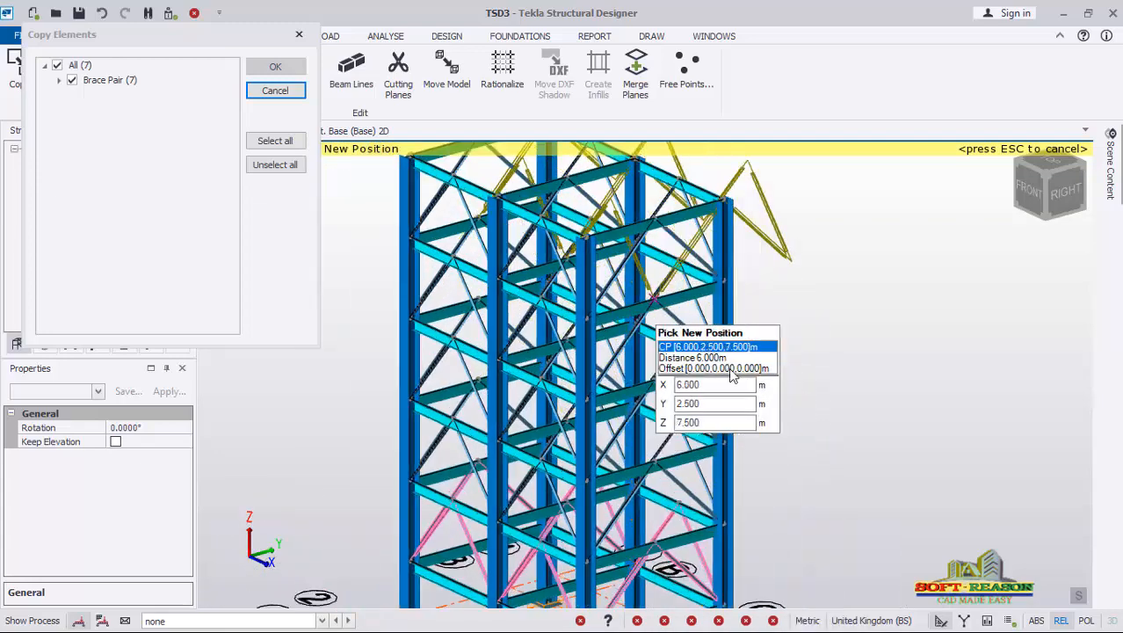
left_click(276, 94)
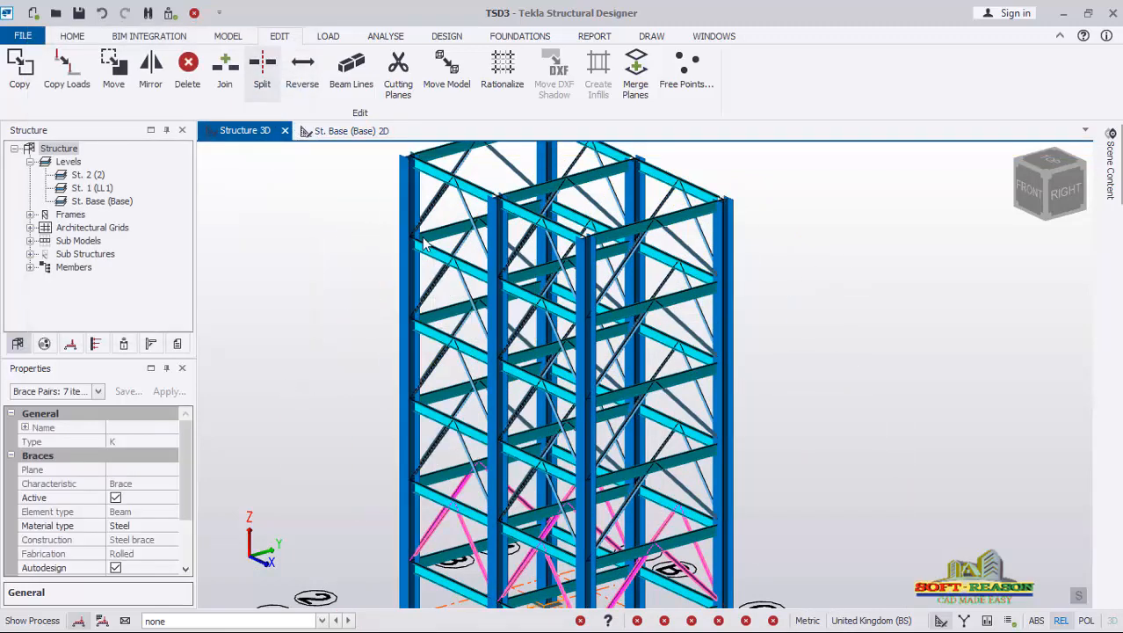
left_click(316, 279)
scroll(615, 386, "down", 4)
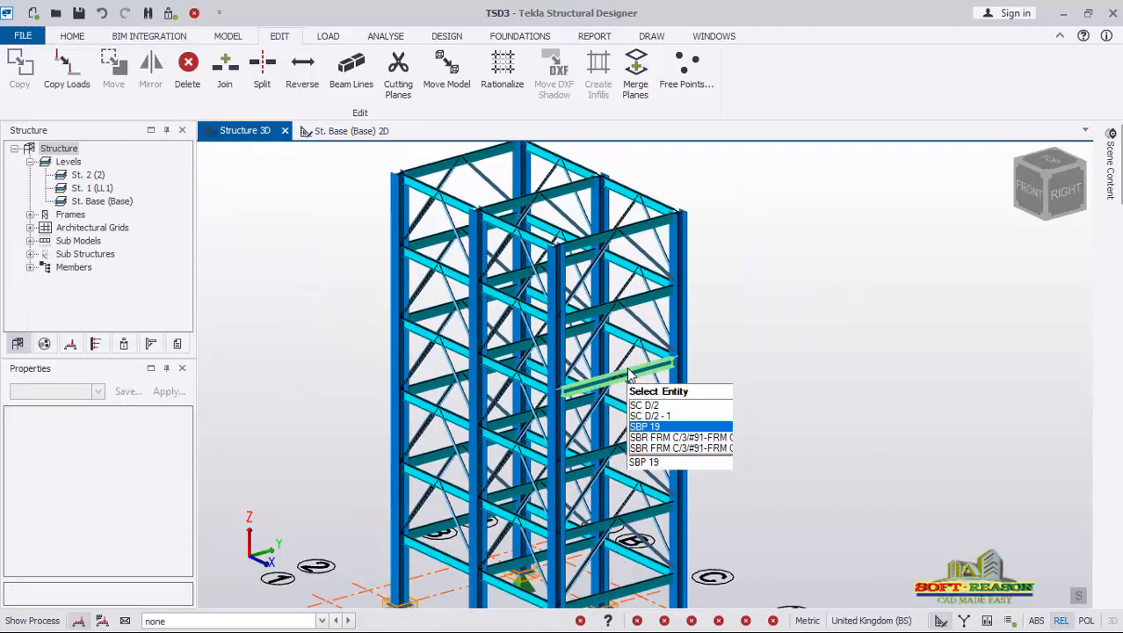
right_click_drag(690, 488, 559, 488)
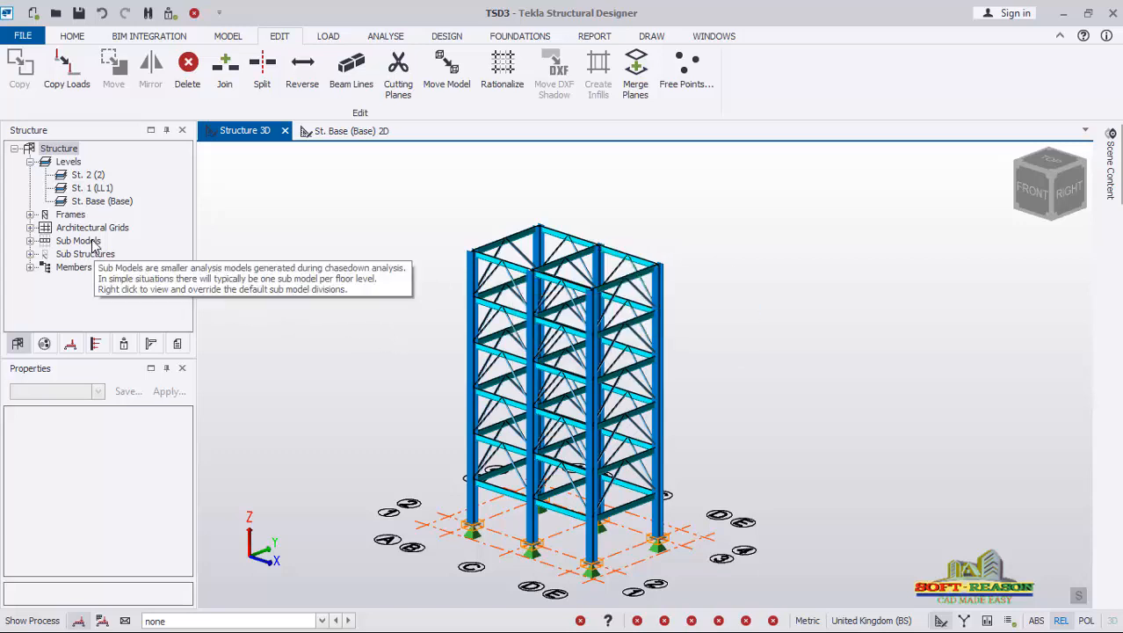
- Open the 2D plan view of level St. 2
double_click(84, 176)
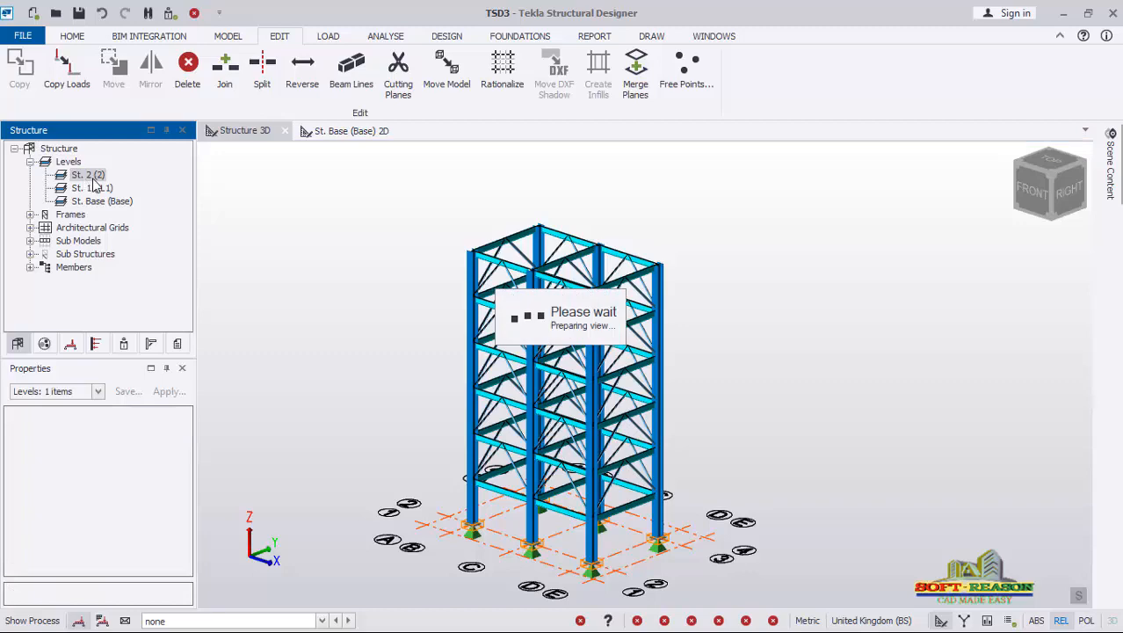
scroll(782, 304, "up", 3)
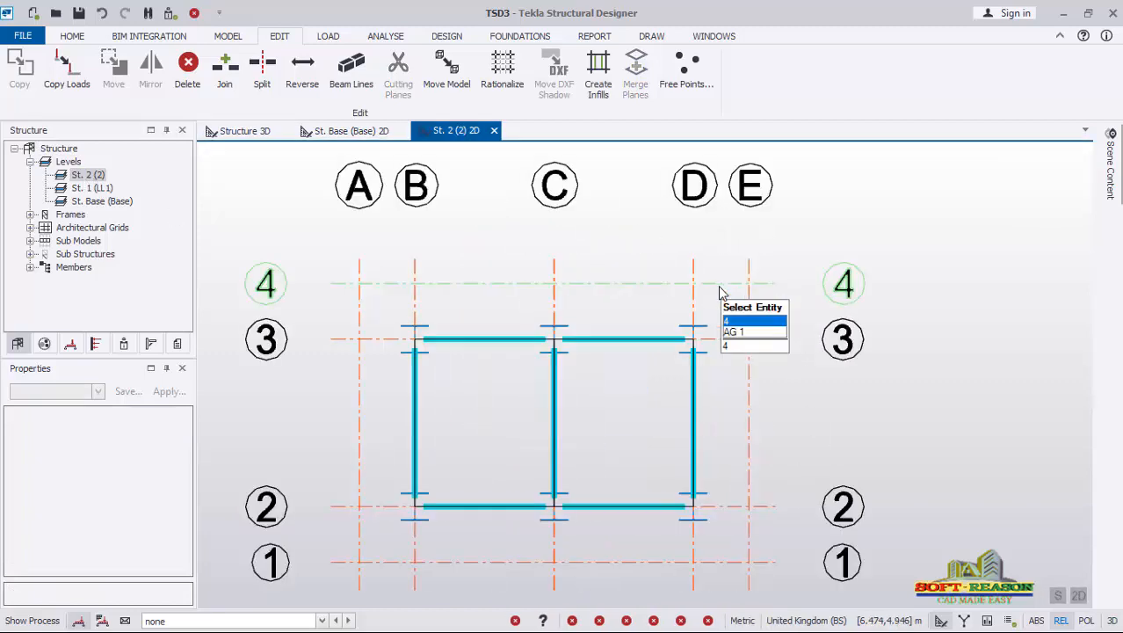
scroll(536, 290, "down", 1)
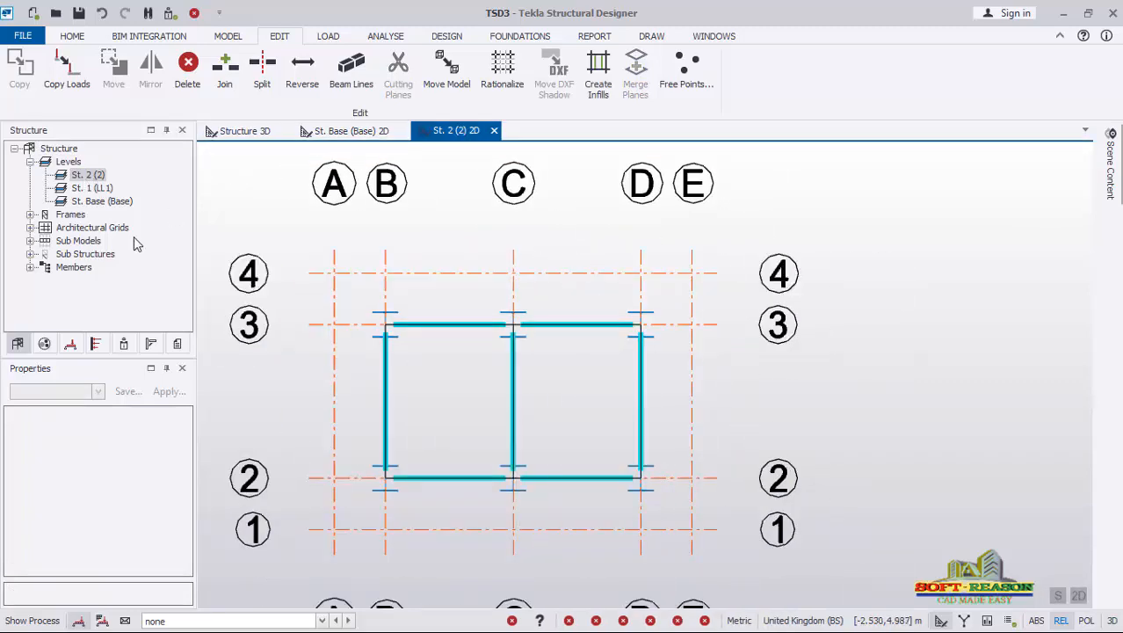
- Start a rolled non-composite steel beam and set its design section order to UKB Beam
left_click(227, 38)
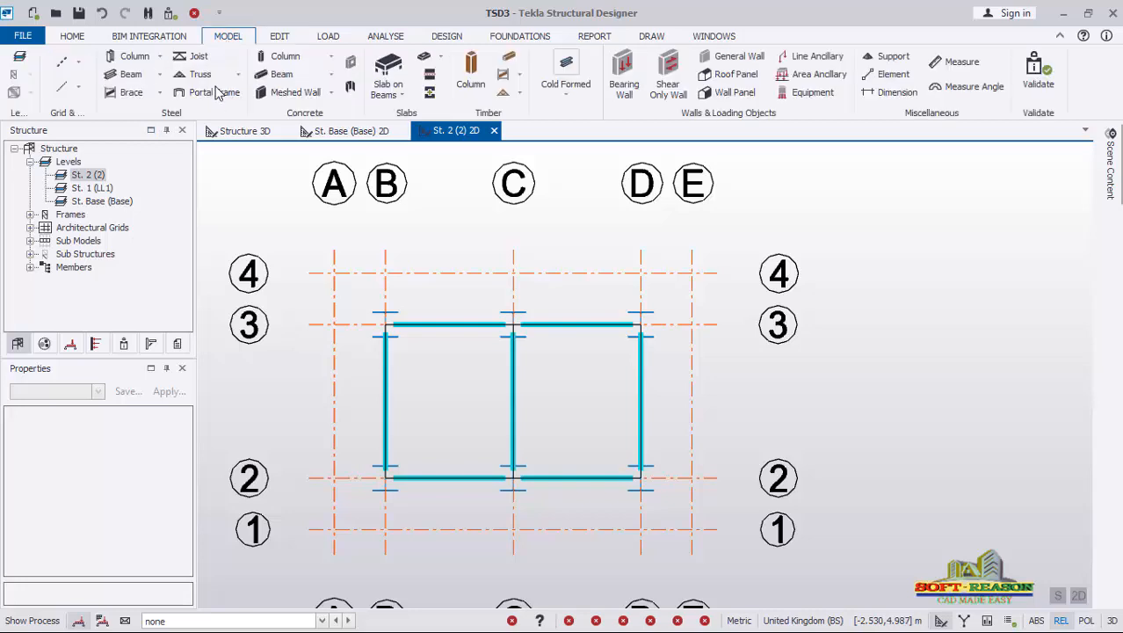
left_click(127, 75)
scroll(439, 514, "up", 1)
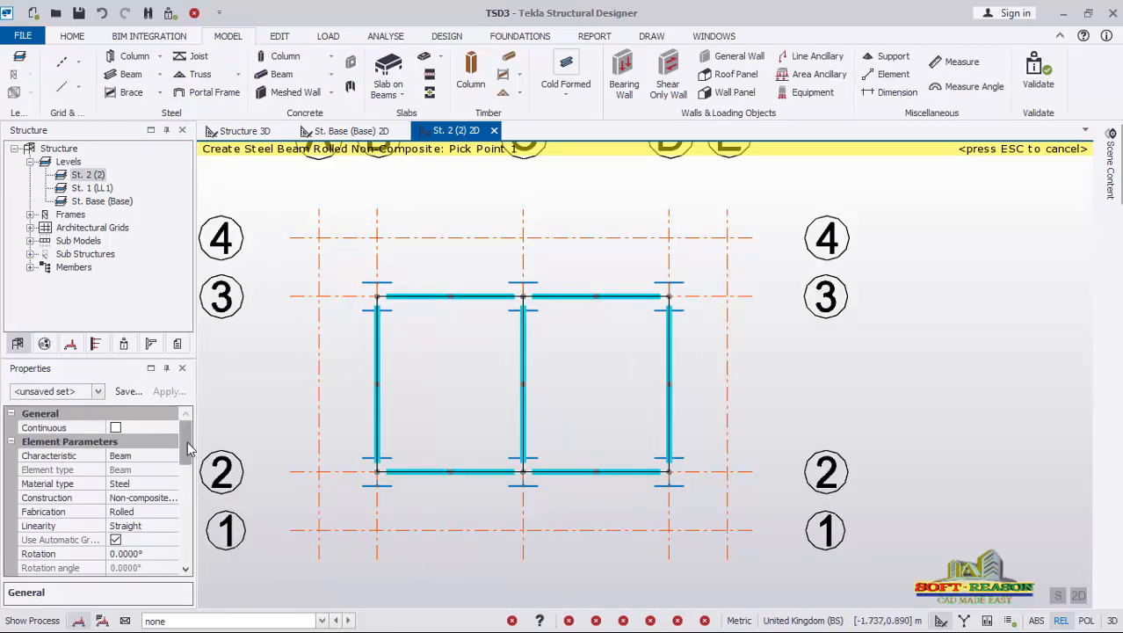
left_click_drag(188, 449, 188, 472)
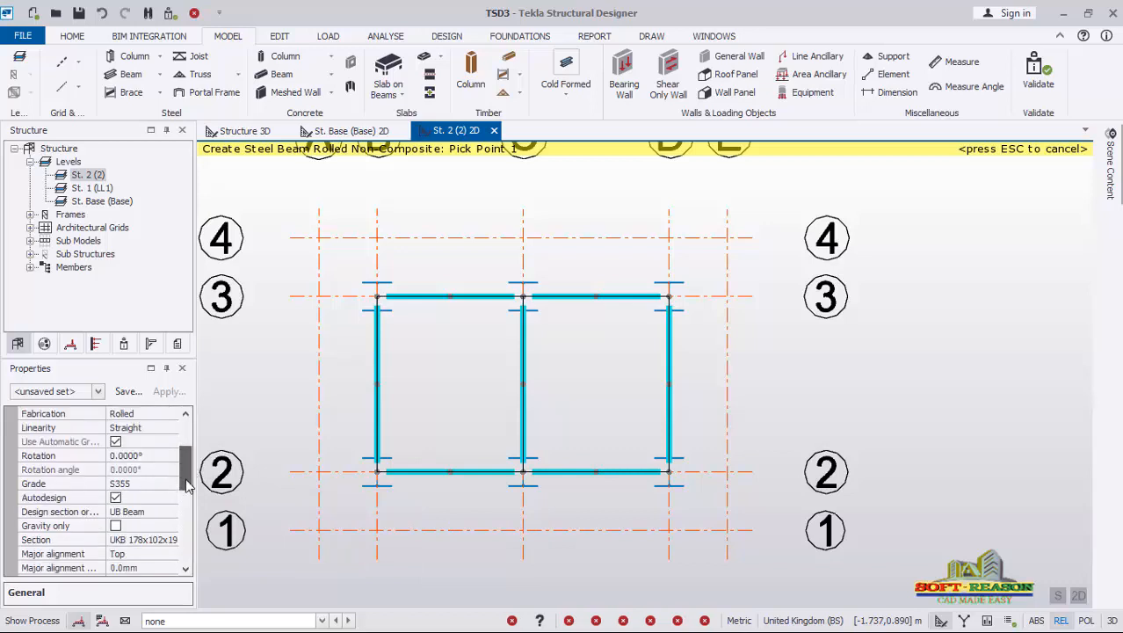
left_click(174, 513)
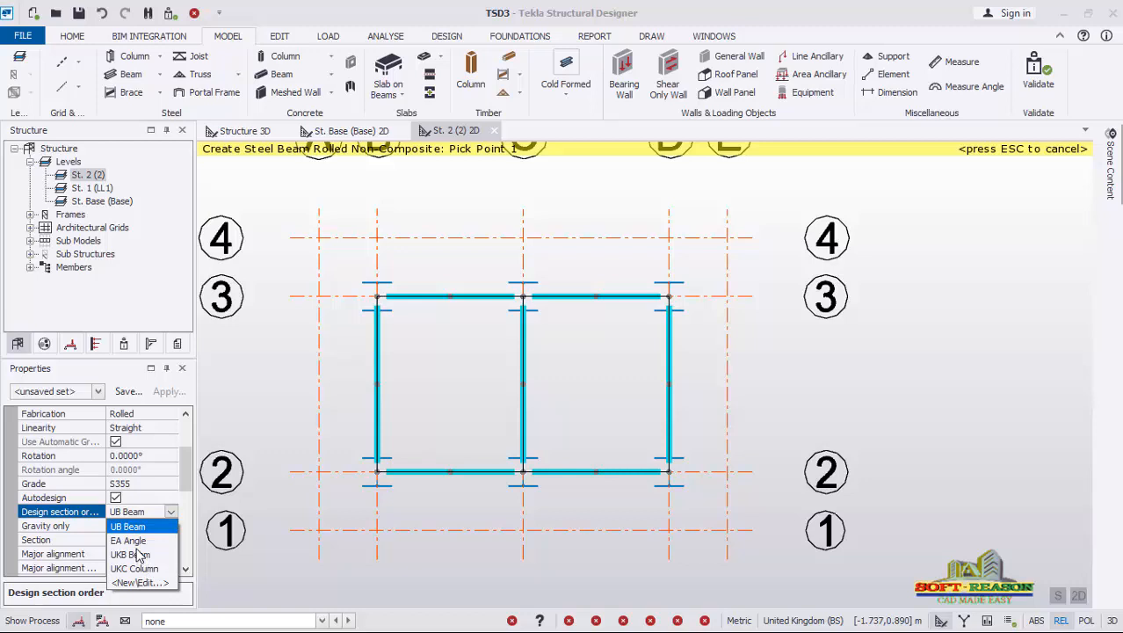
left_click(132, 555)
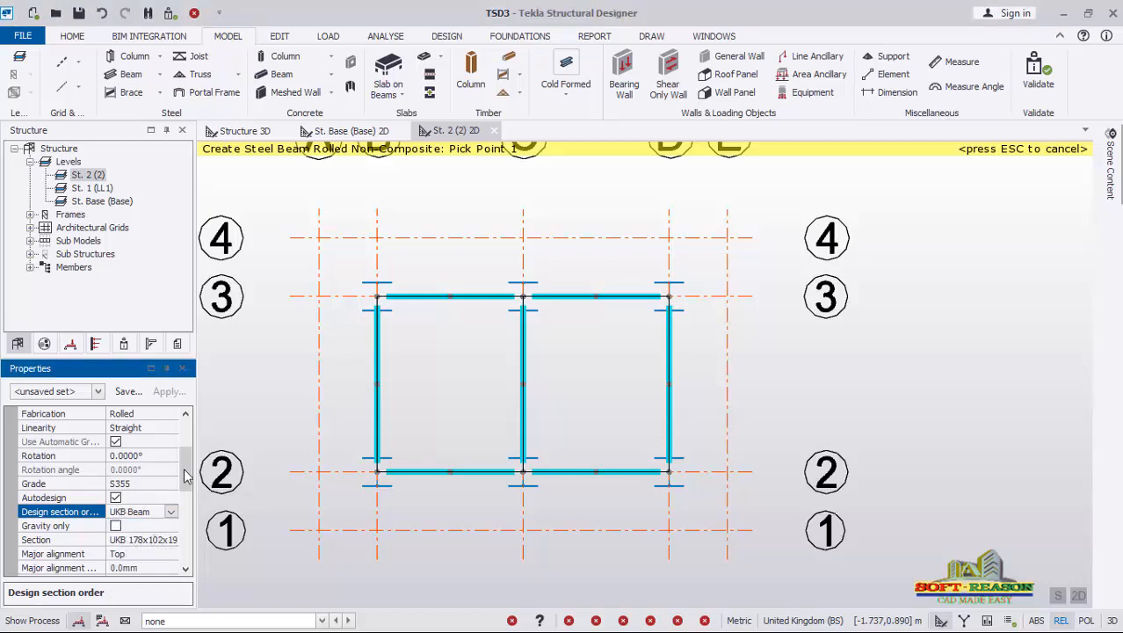
scroll(190, 453, "down", 10)
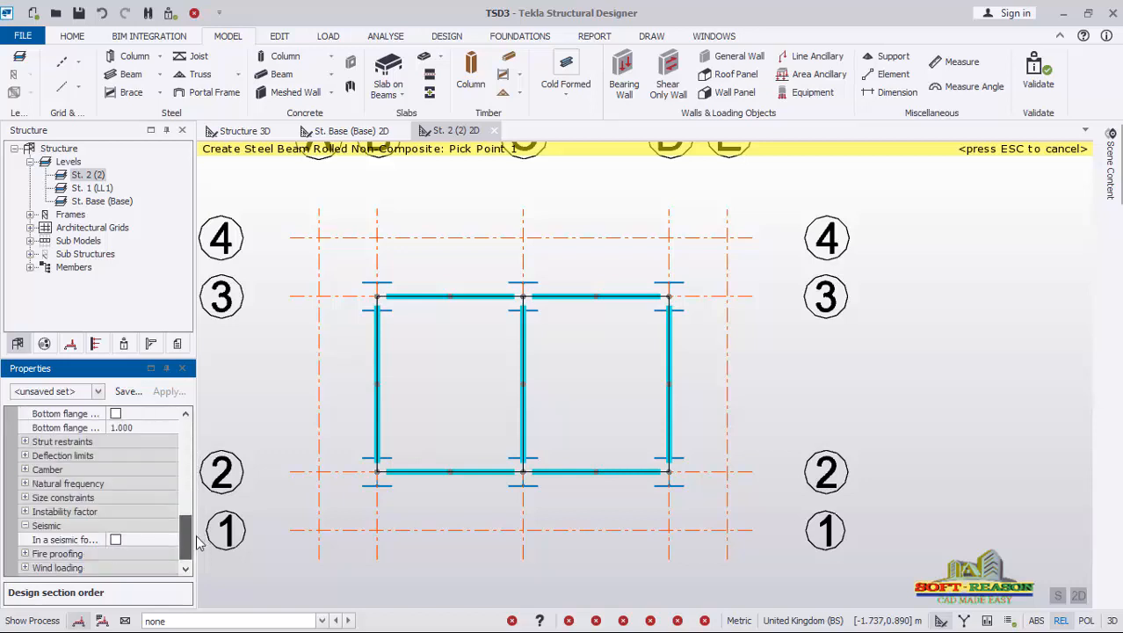
scroll(545, 387, "up", 1)
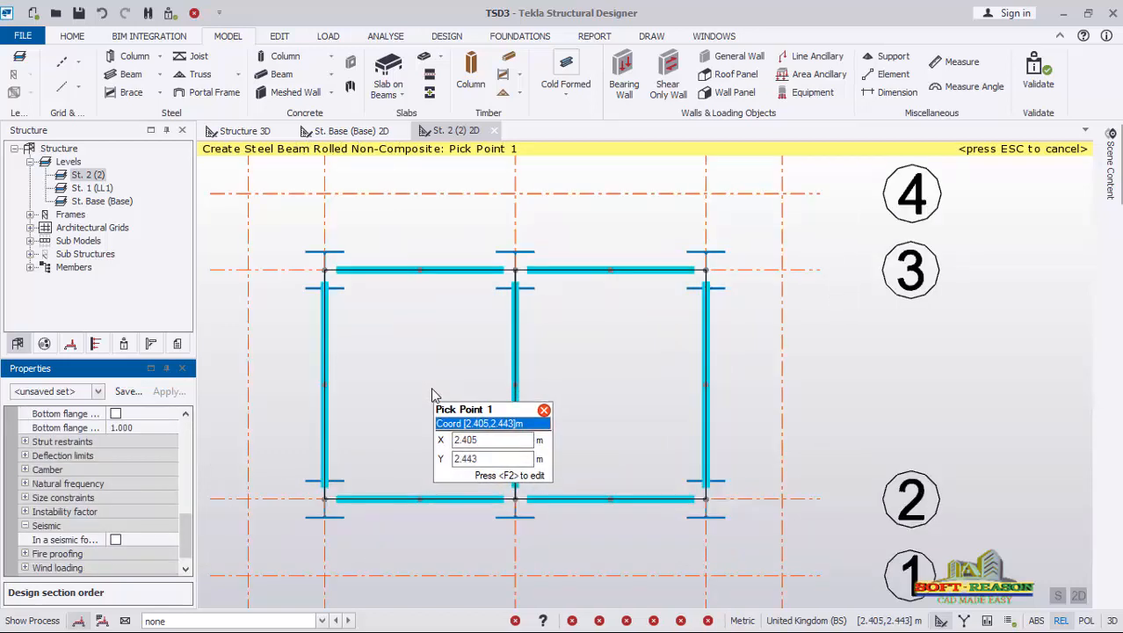
- Place two beams between grid lines 3 and 2 in bay B–C, 0.833 m and 1.667 m from grid line B
left_click(389, 271)
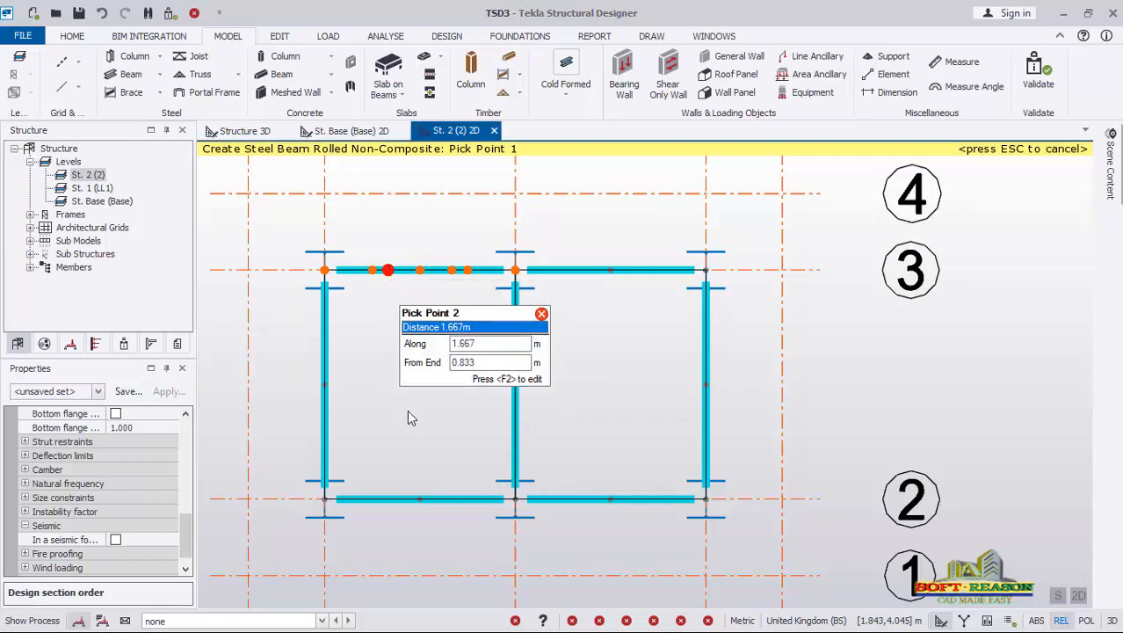
left_click(389, 499)
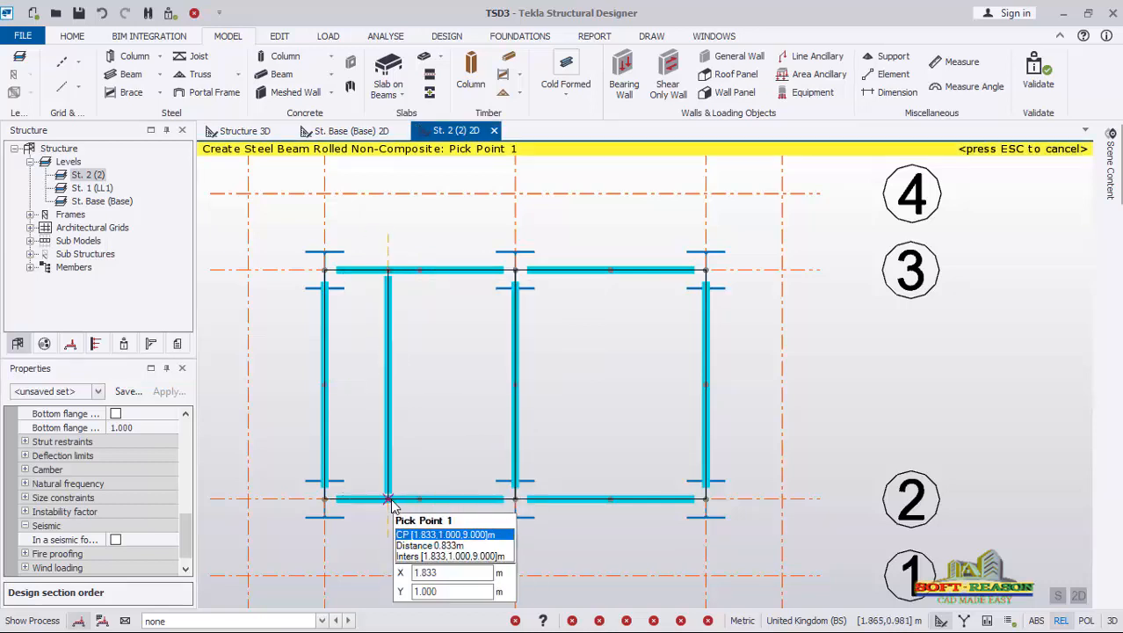
left_click(451, 271)
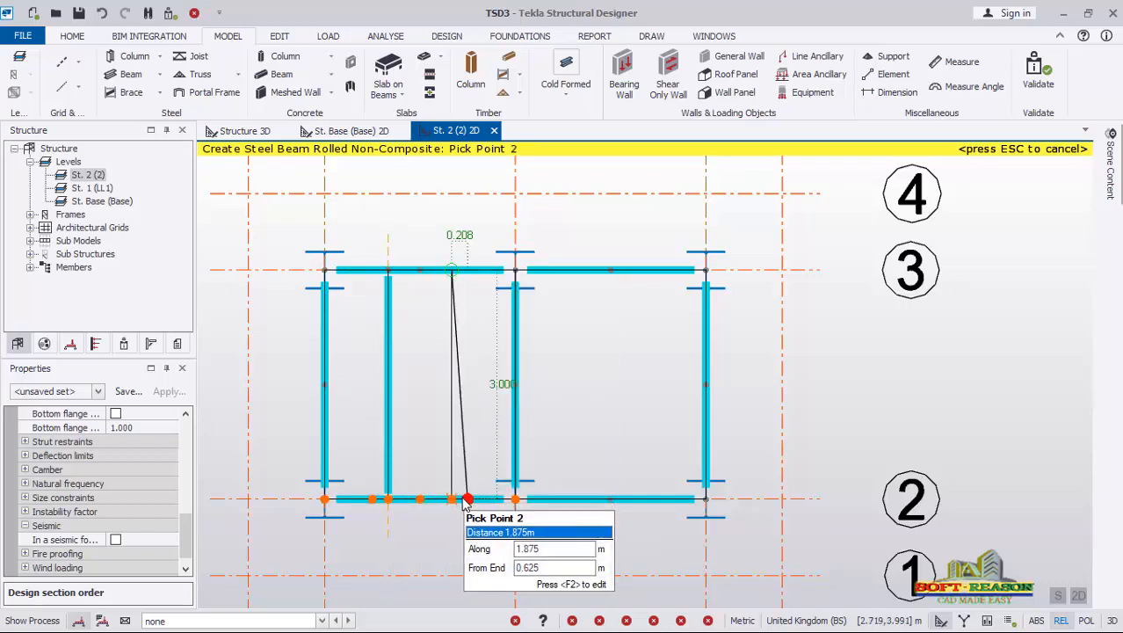
left_click(452, 499)
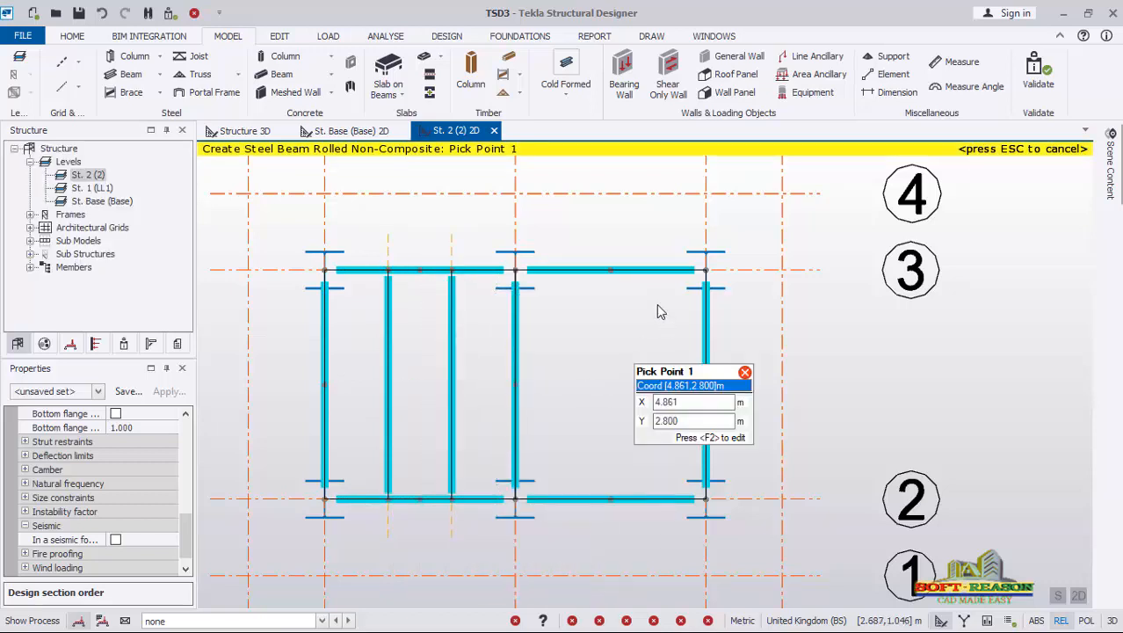
- Place two beams between grid lines 3 and 2 in bay C–D, 0.833 m and 1.667 m from grid line C
left_click(583, 273)
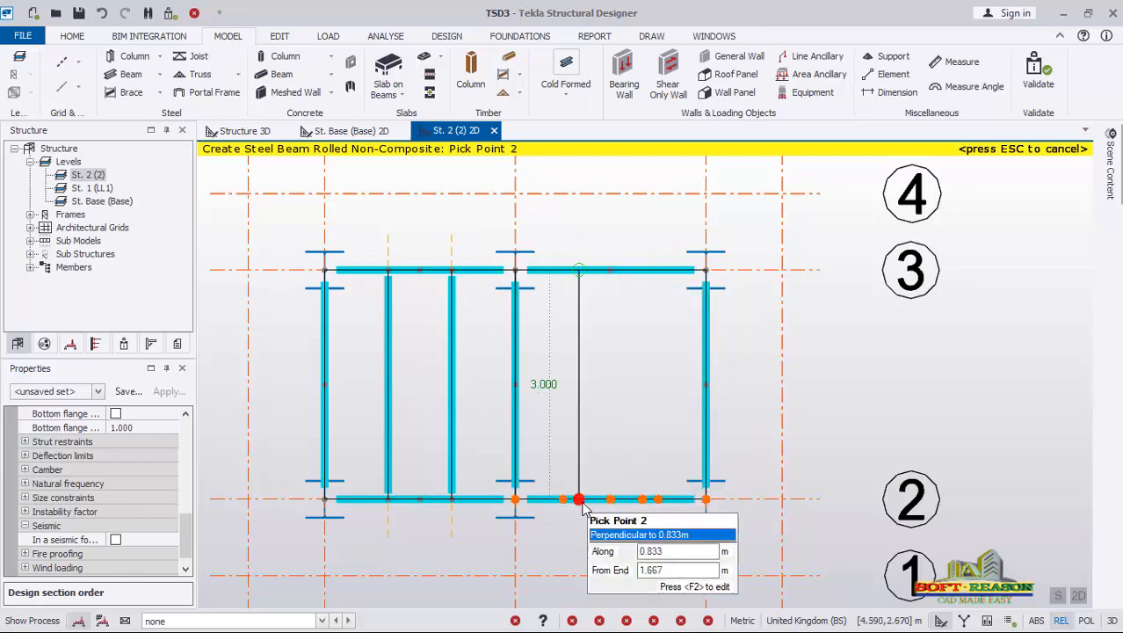
left_click(582, 502)
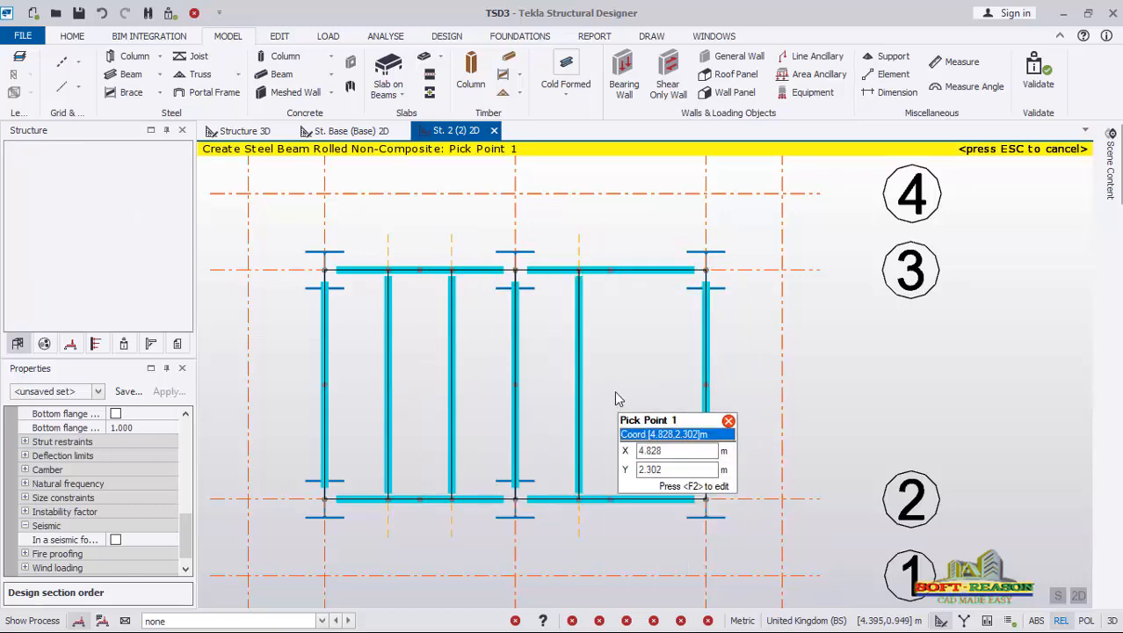
left_click(640, 283)
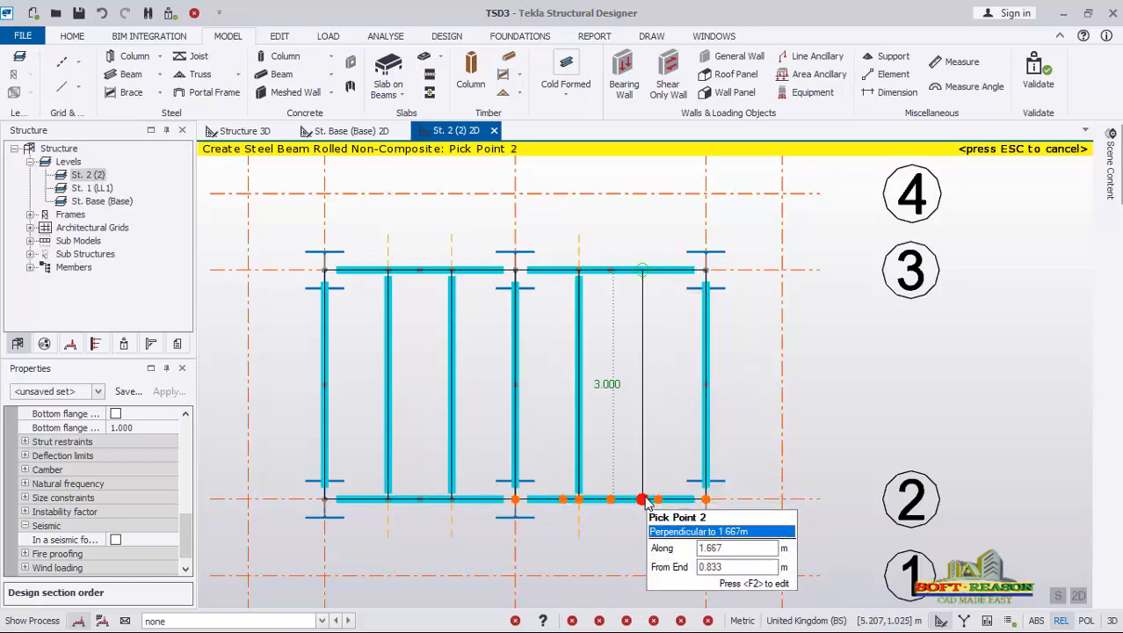
left_click(646, 500)
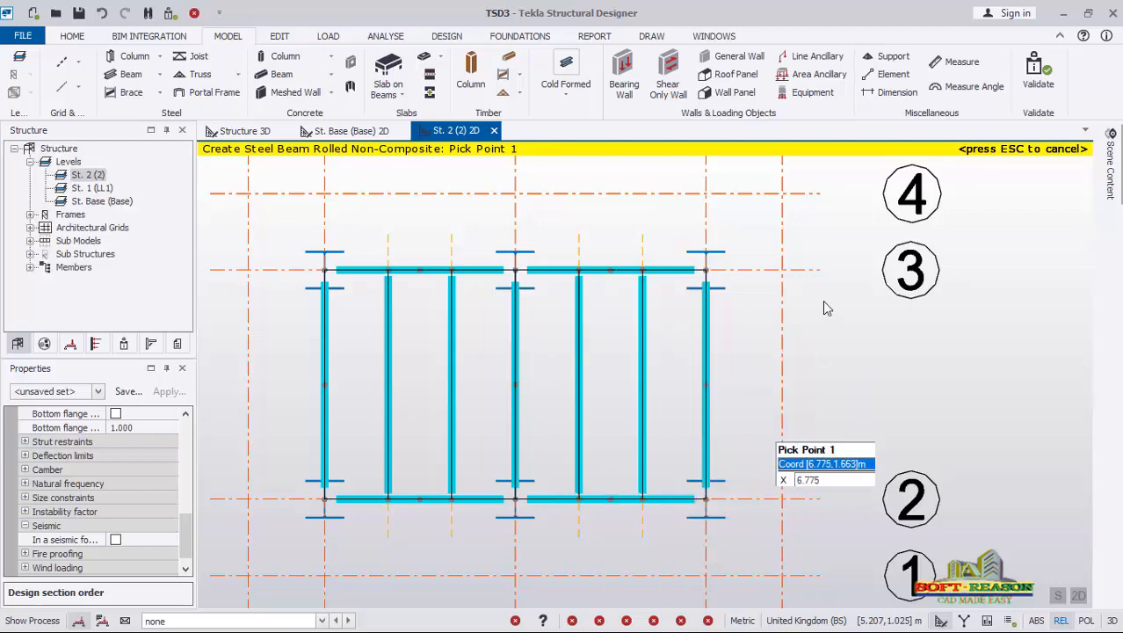
- Place two end-to-end beams from grid line B to C and from C to D, parallel to grid line 3 and 0.75 m from it
left_click(329, 326)
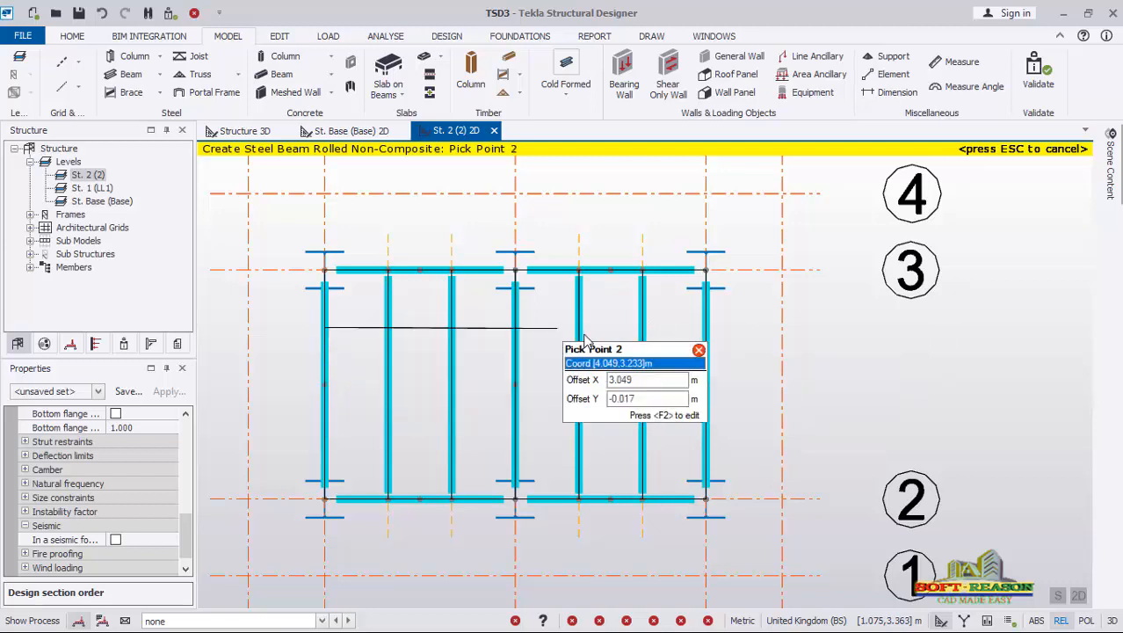
left_click(517, 328)
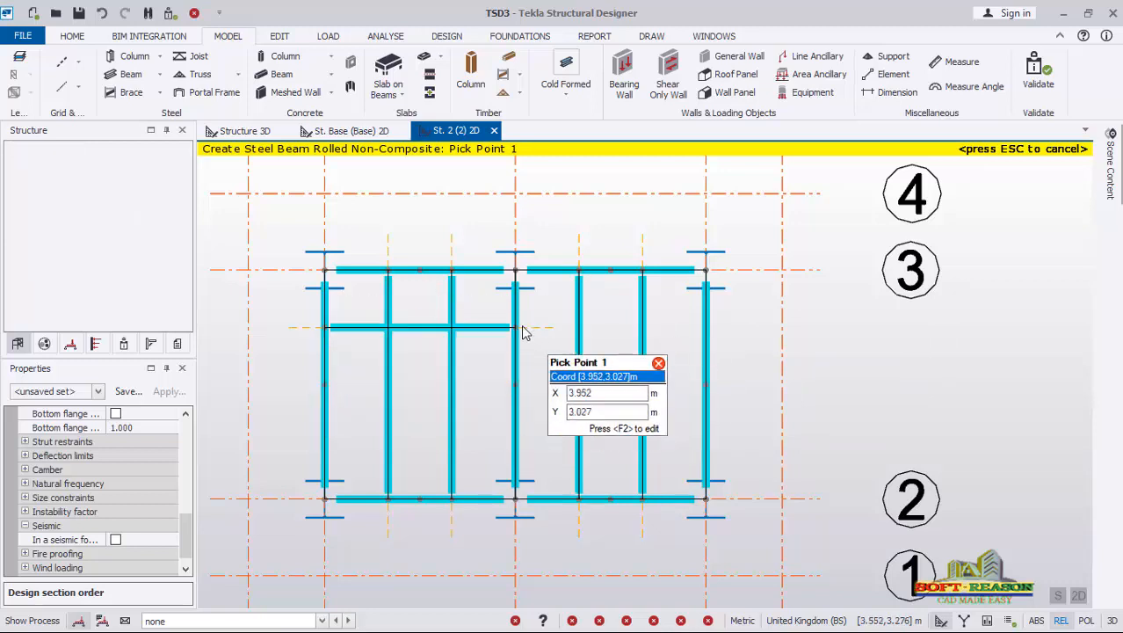
left_click(693, 330)
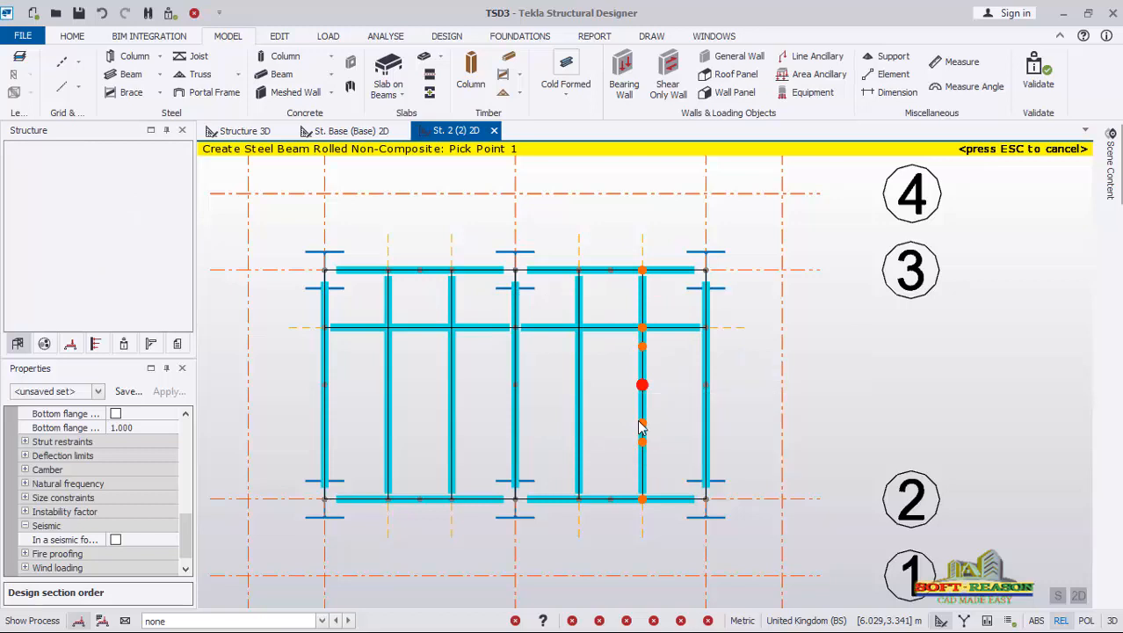
- Place two end-to-end beams from grid line B to C and from C to D, midway between grid lines 3 and 2
left_click(325, 384)
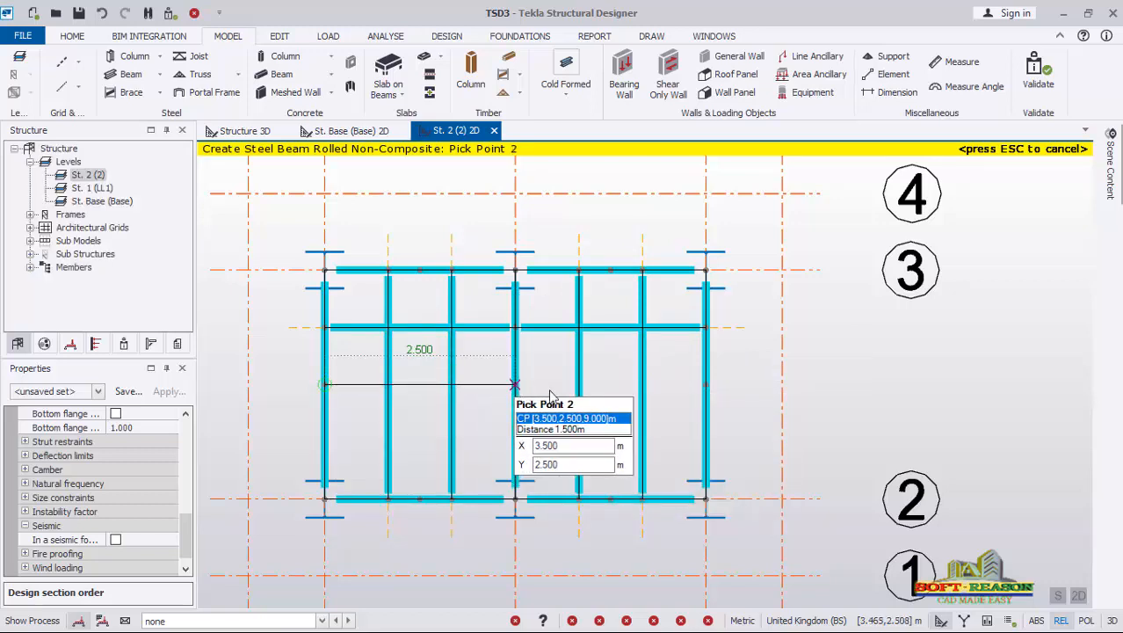
left_click(515, 384)
left_click(515, 384)
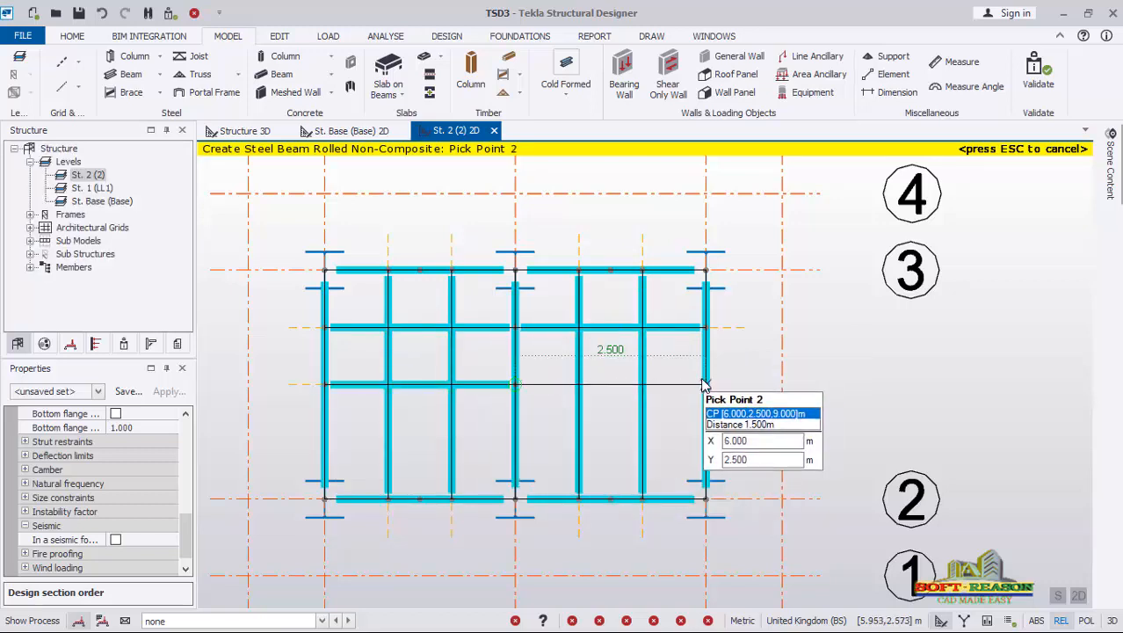
left_click(703, 384)
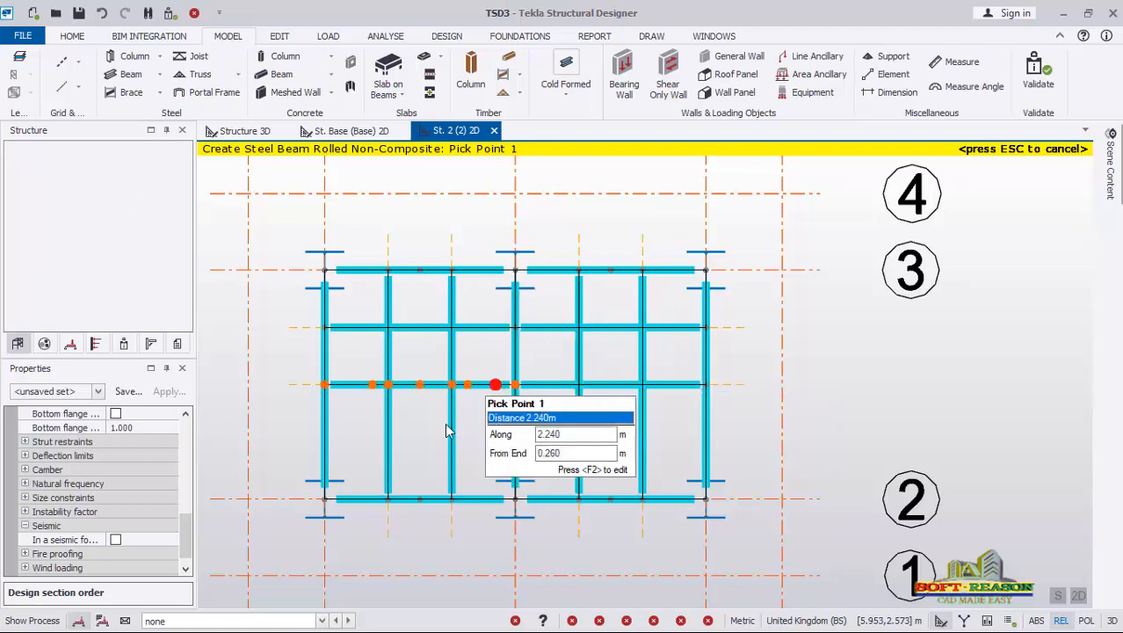
- Place two end-to-end beams from grid line B to C and from C to D, parallel to grid line 2 and 0.75 m from it
left_click(355, 446)
left_click(573, 456)
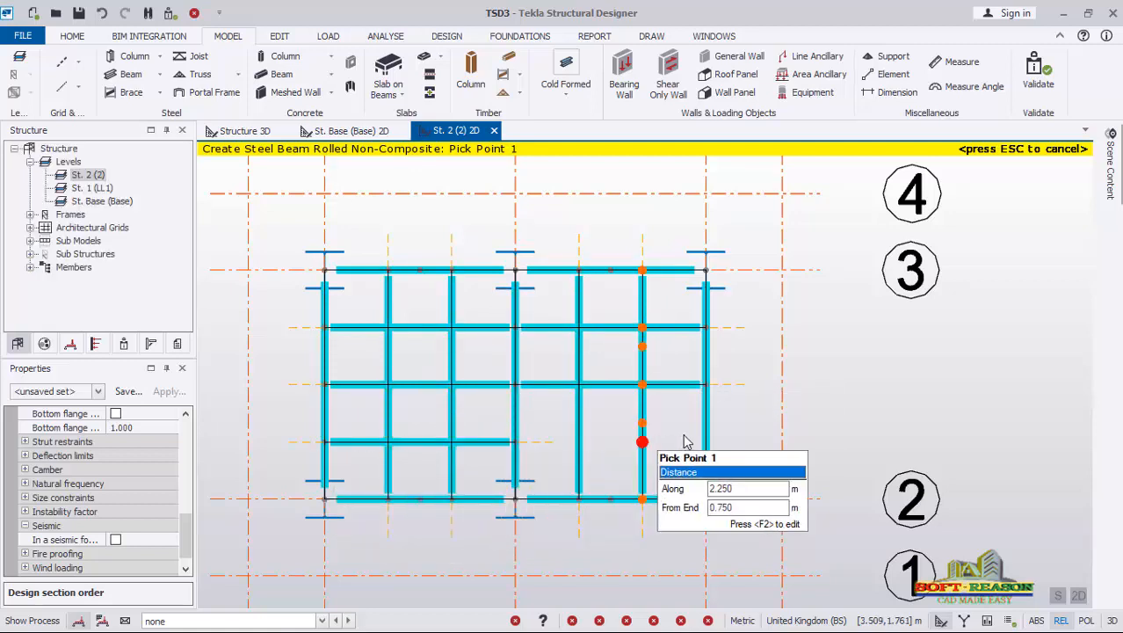
left_click(520, 444)
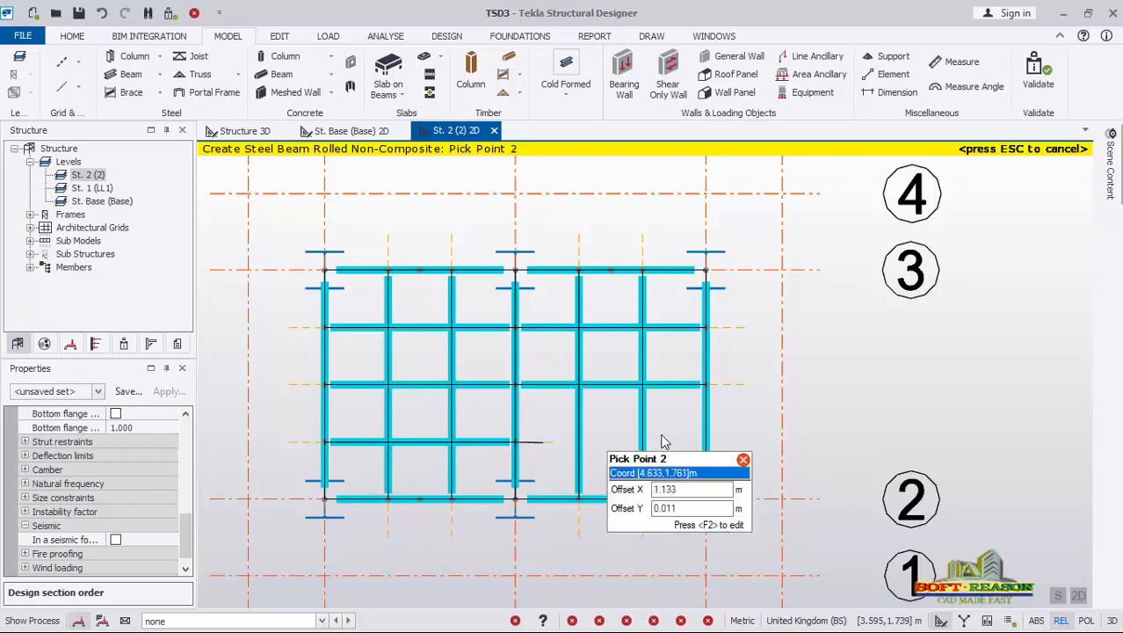
left_click(707, 442)
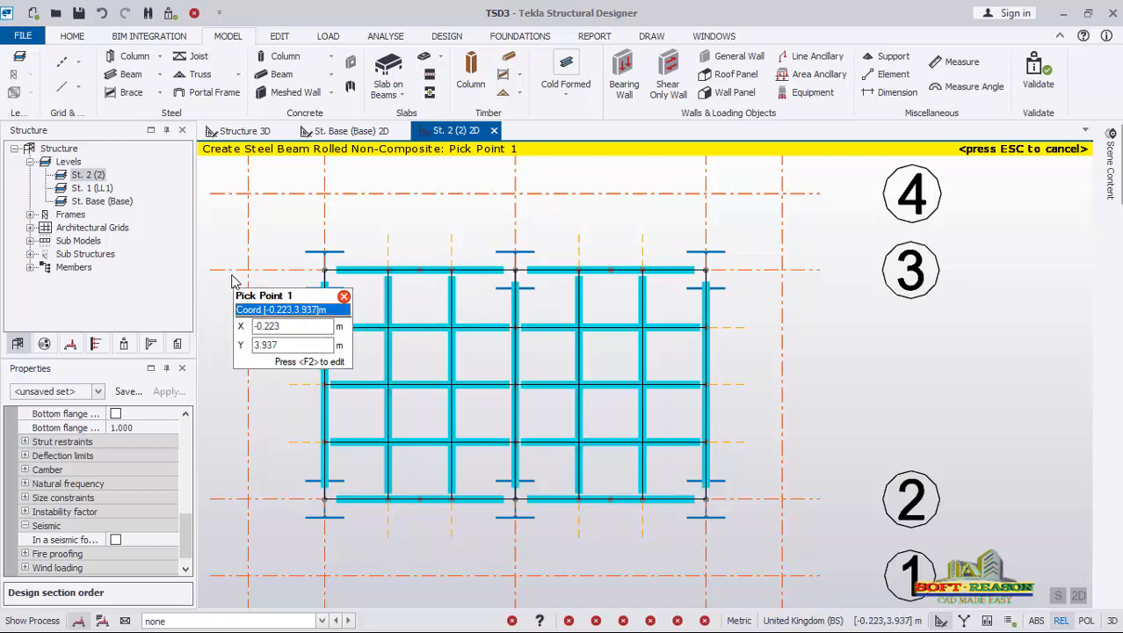
key("Escape")
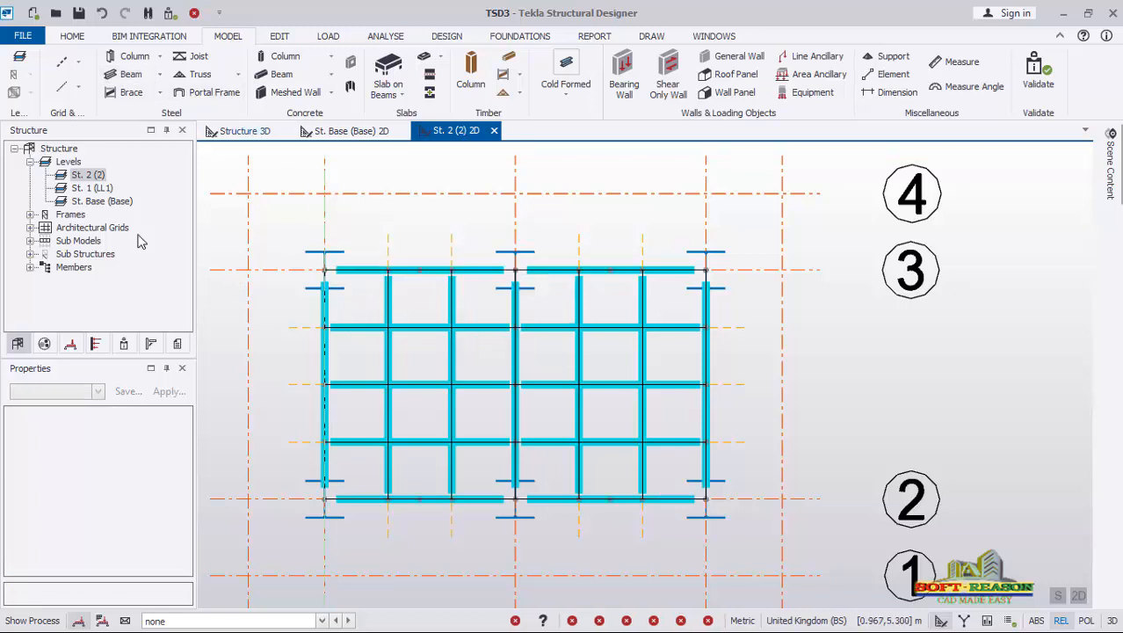
- Restart the rolled non-composite steel beam command and set its section to UKB 152x89x16
key("Return")
left_click_drag(184, 452, 183, 456)
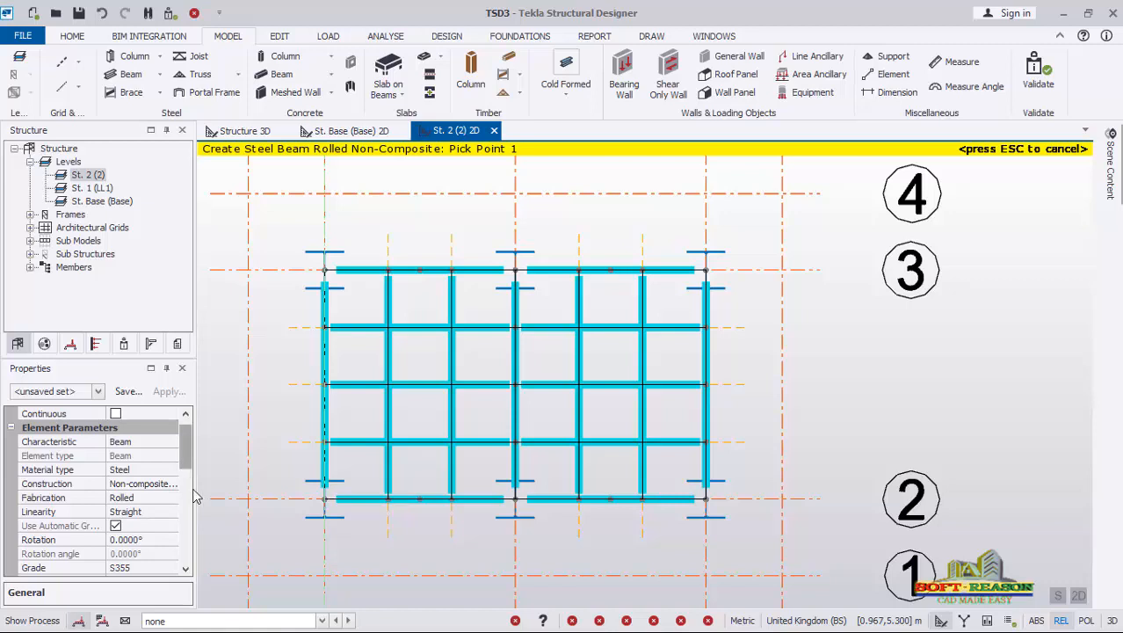
scroll(195, 497, "down", 4)
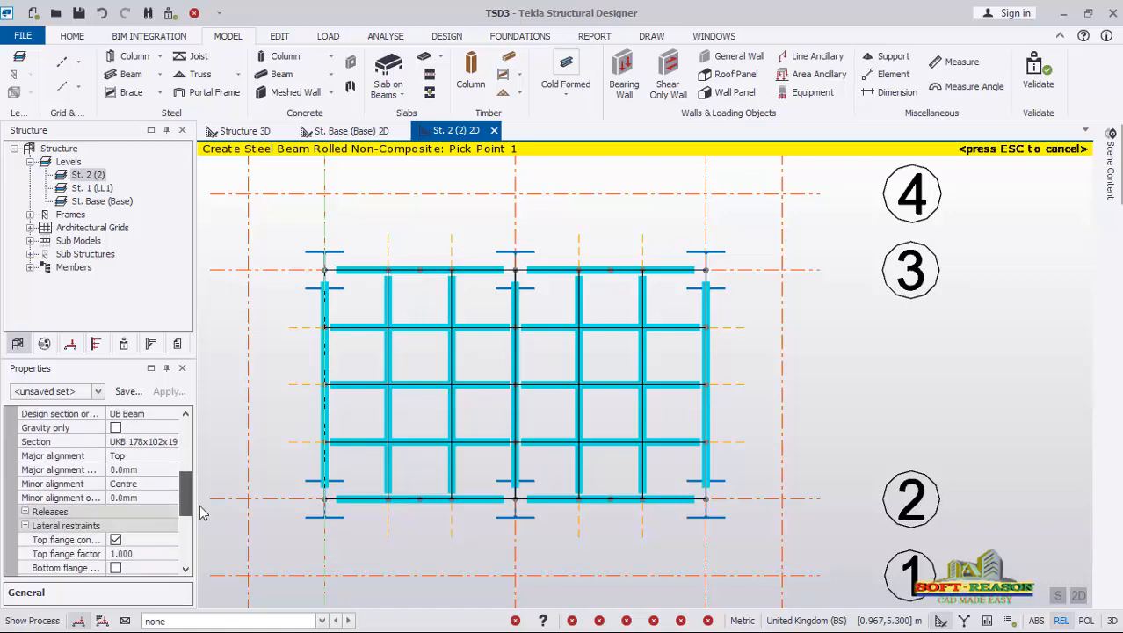
left_click(171, 448)
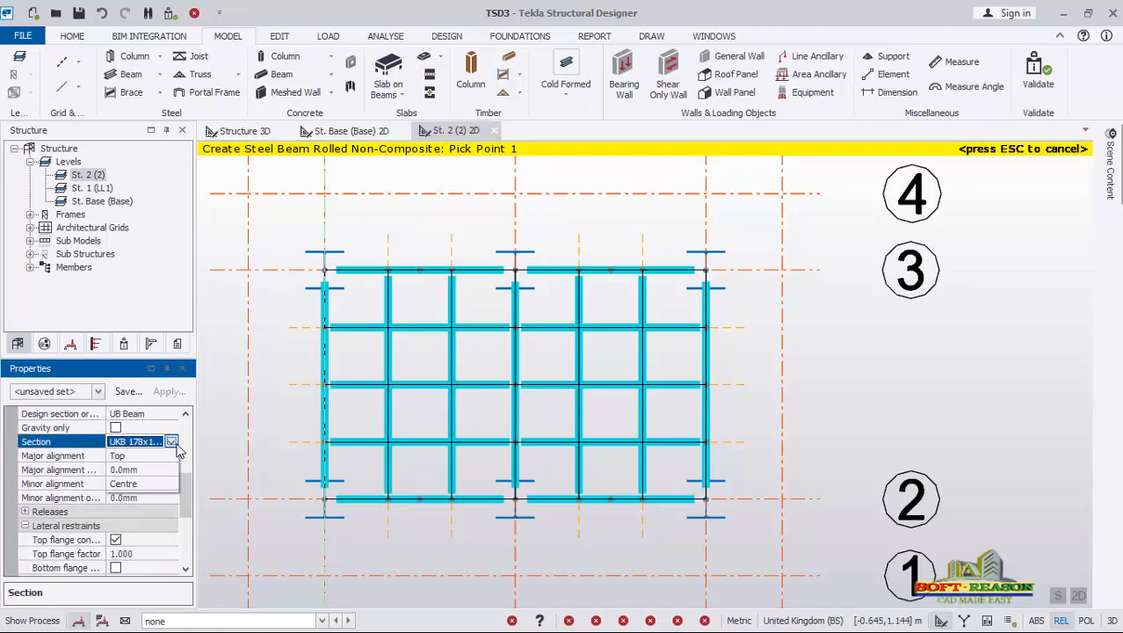
left_click(172, 442)
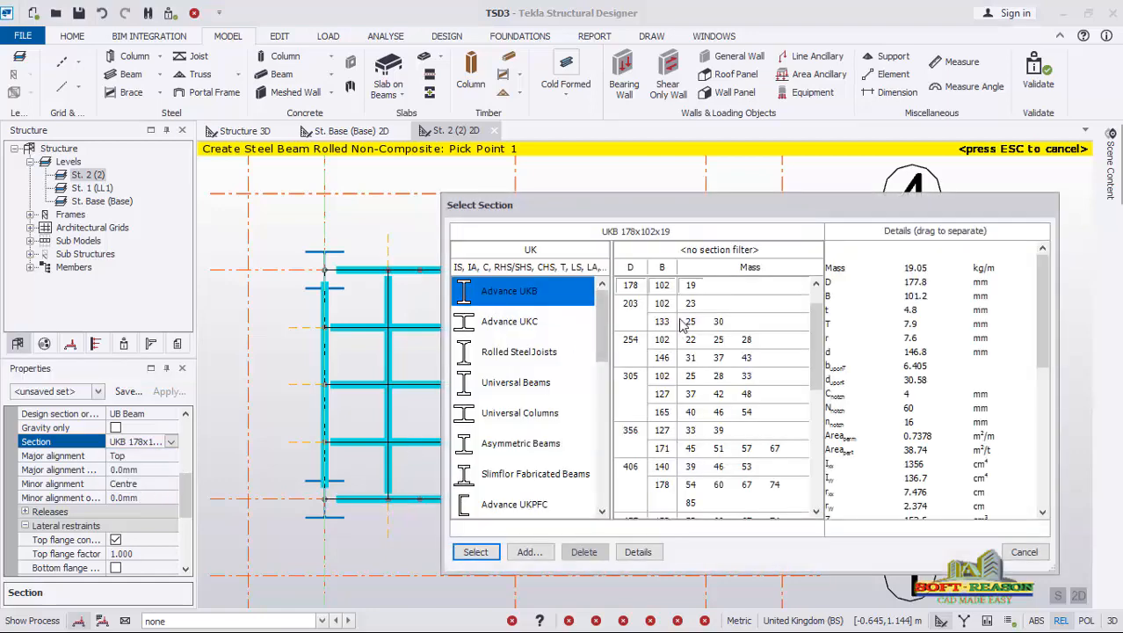
scroll(660, 357, "up", 1)
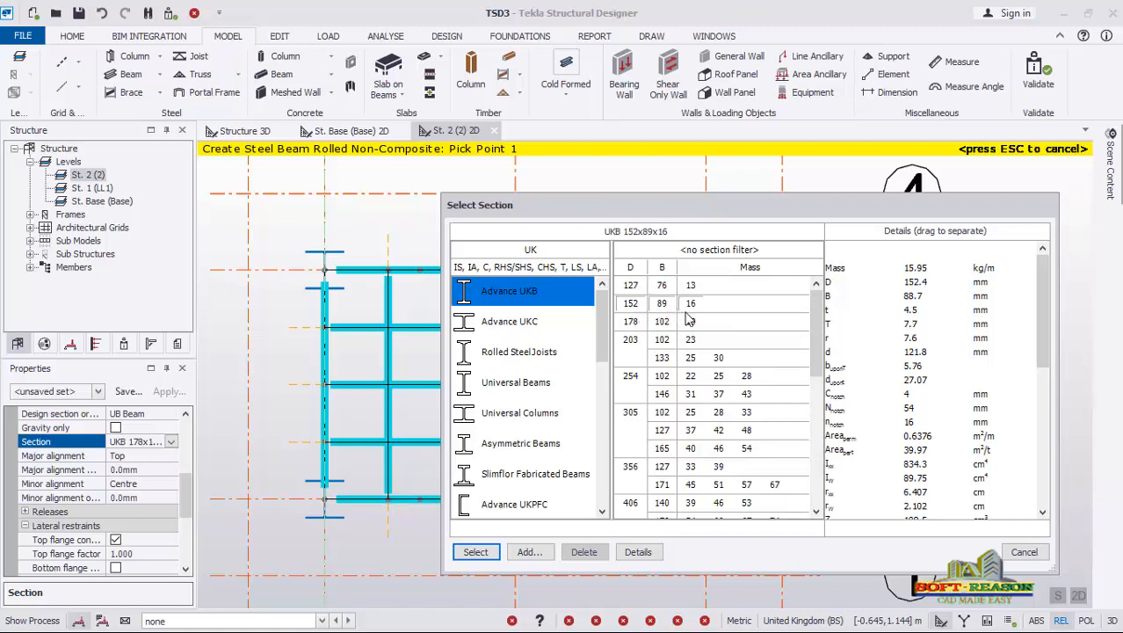
left_click(474, 551)
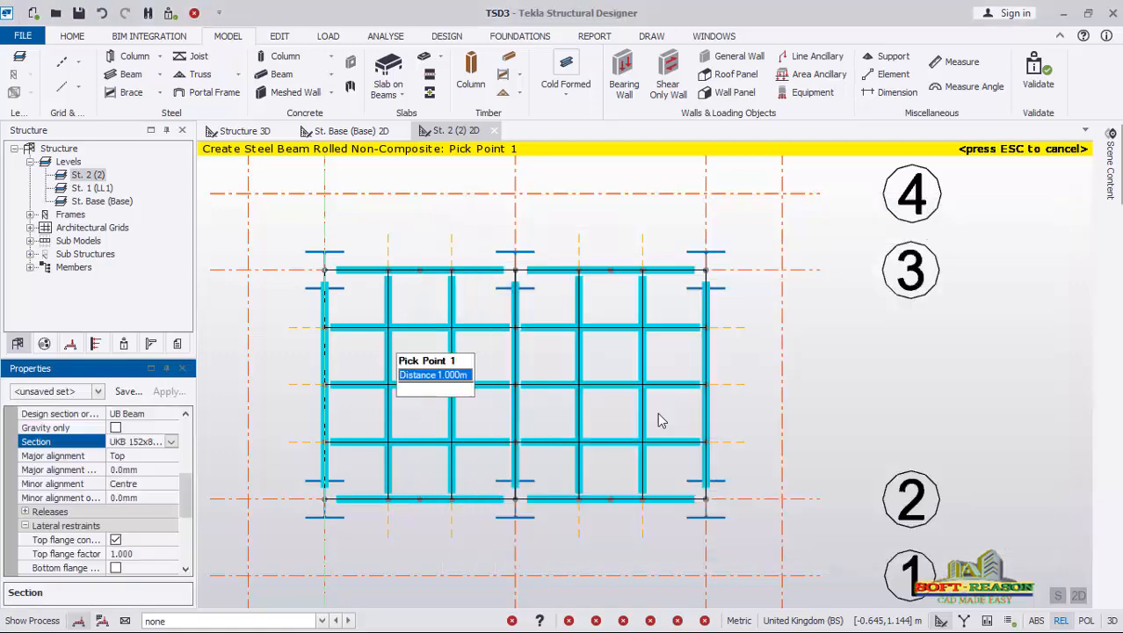
- Place 1 m cantilever beams along grid lines B and D, each between grid lines 2 and 1
scroll(714, 476, "down", 2)
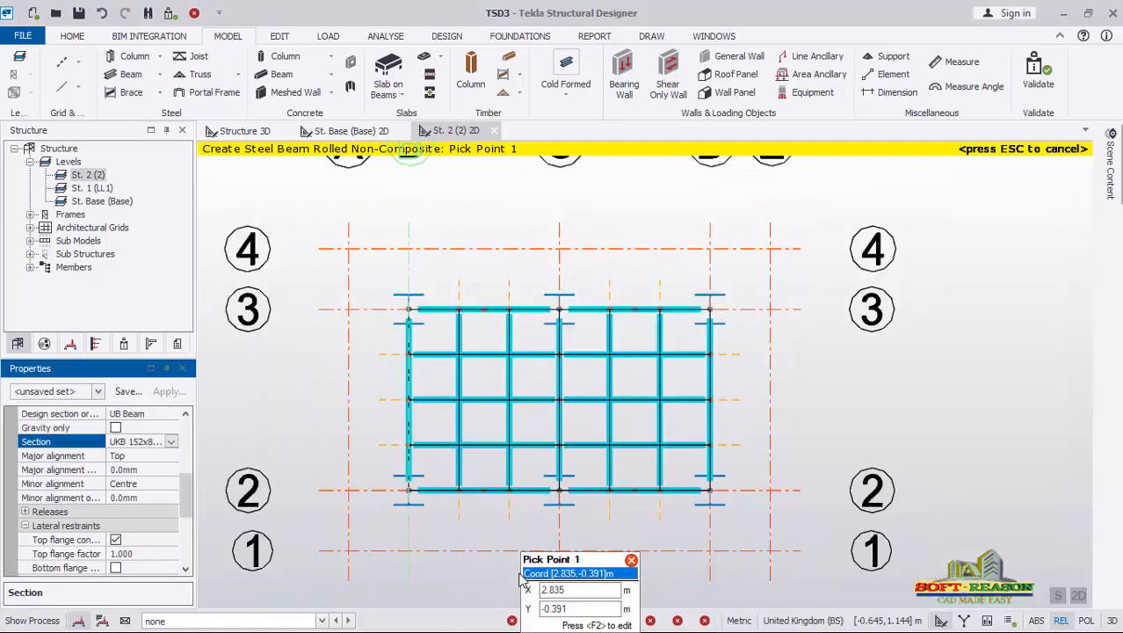
scroll(451, 479, "up", 2)
scroll(534, 391, "down", 2)
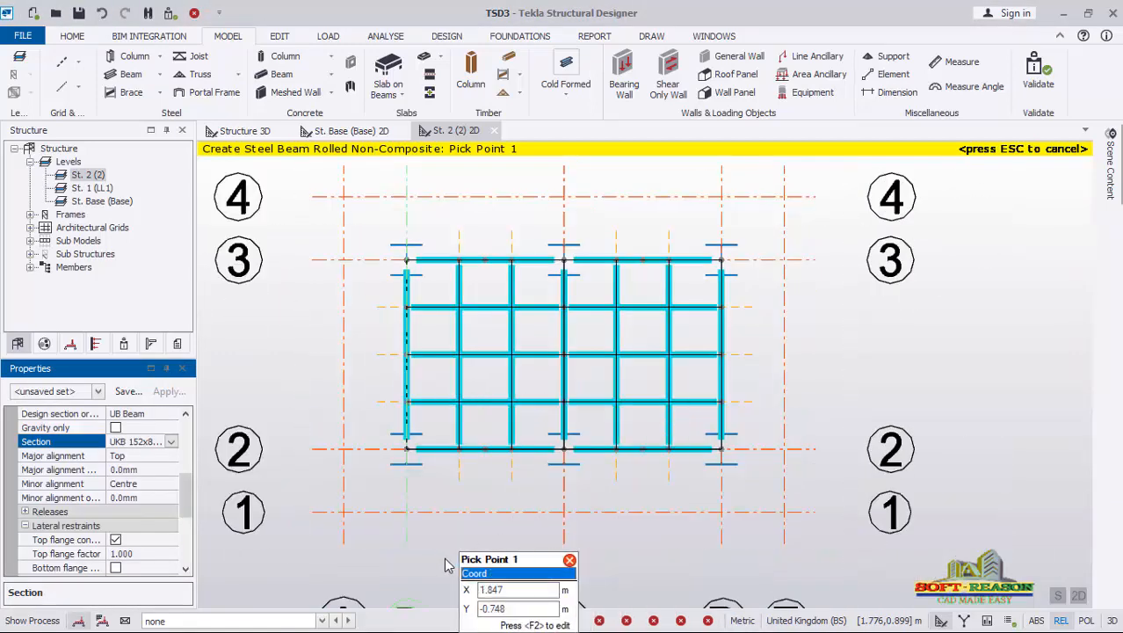
scroll(449, 567, "up", 1)
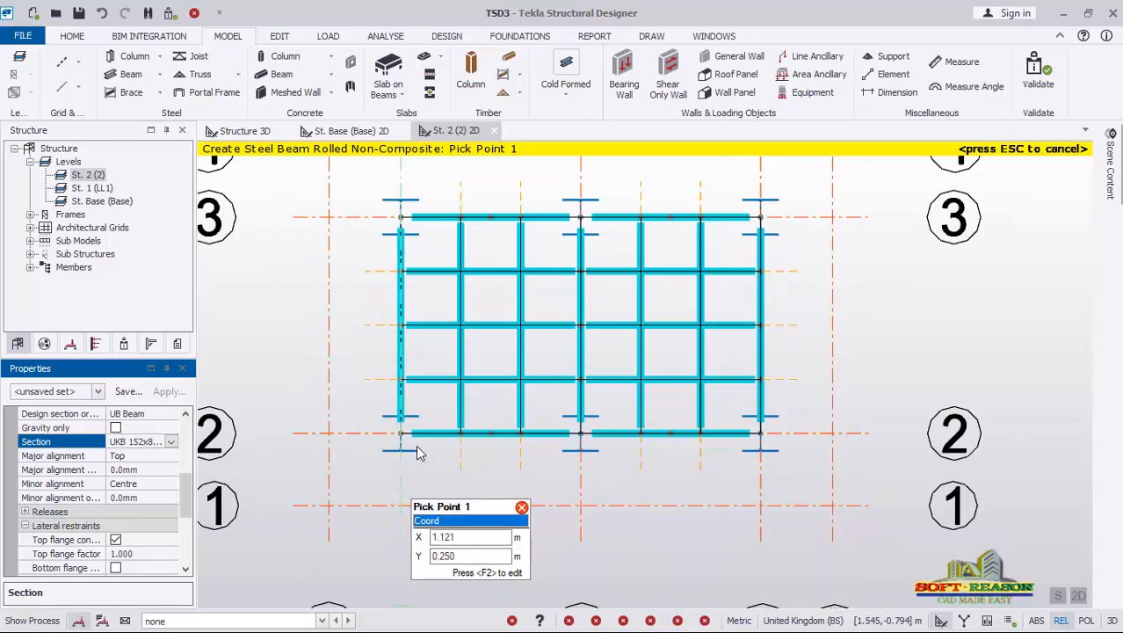
left_click(402, 518)
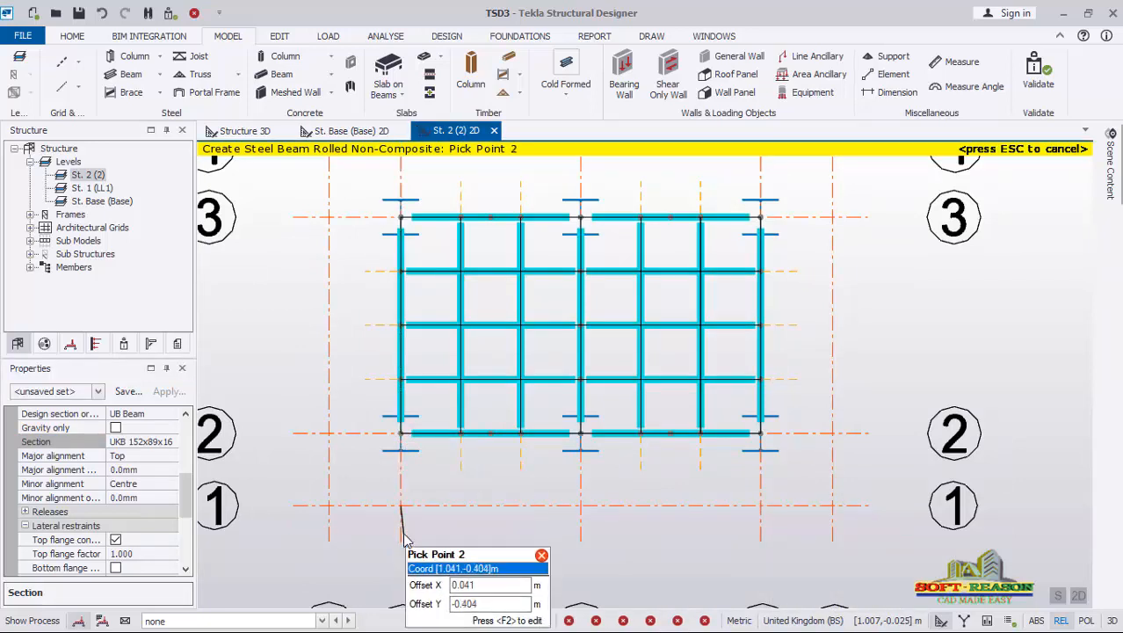
left_click(406, 443)
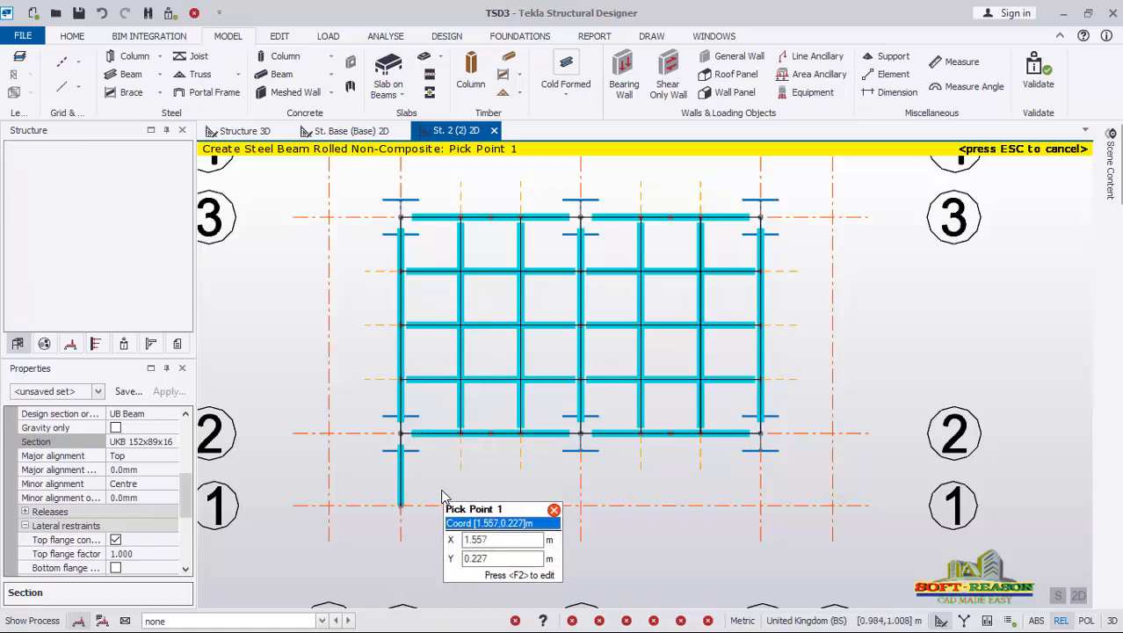
left_click(461, 436)
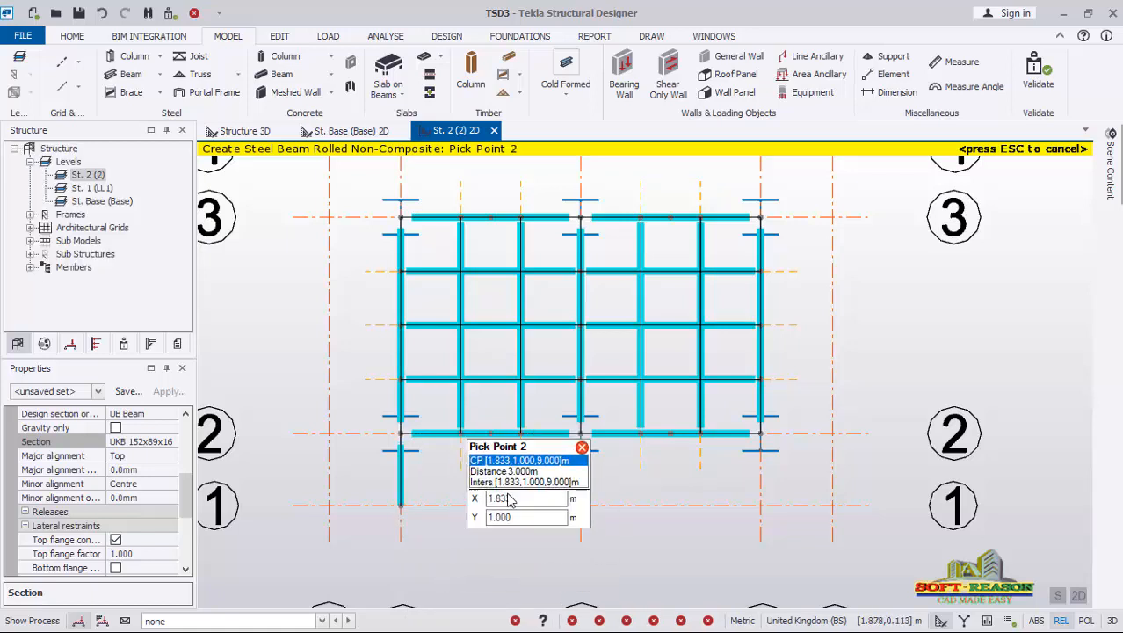
key("Escape")
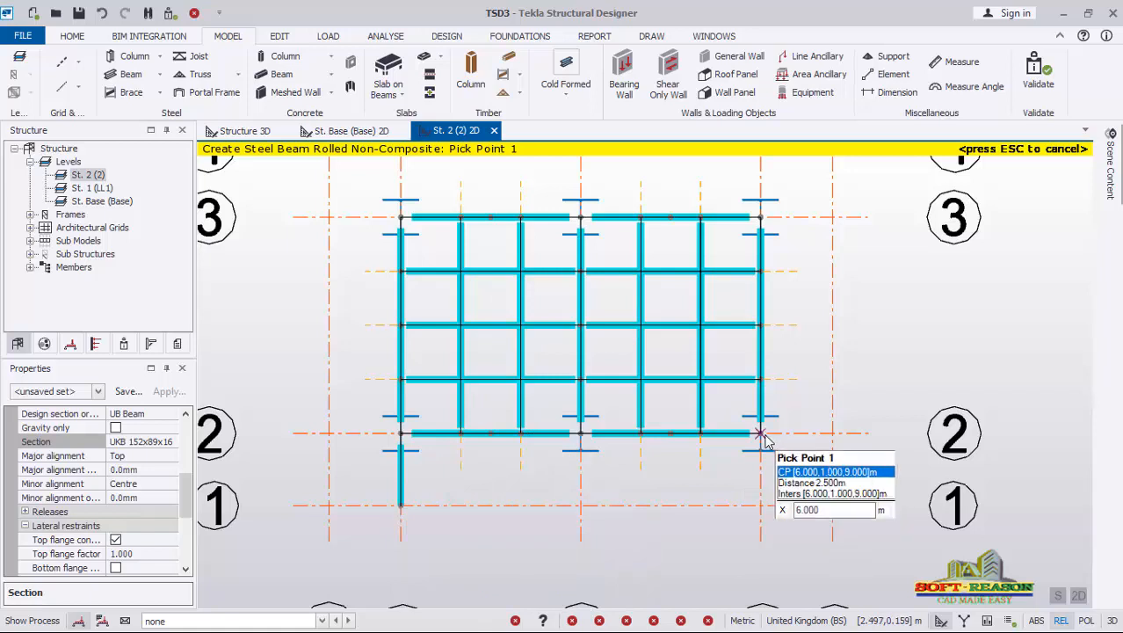
left_click(761, 434)
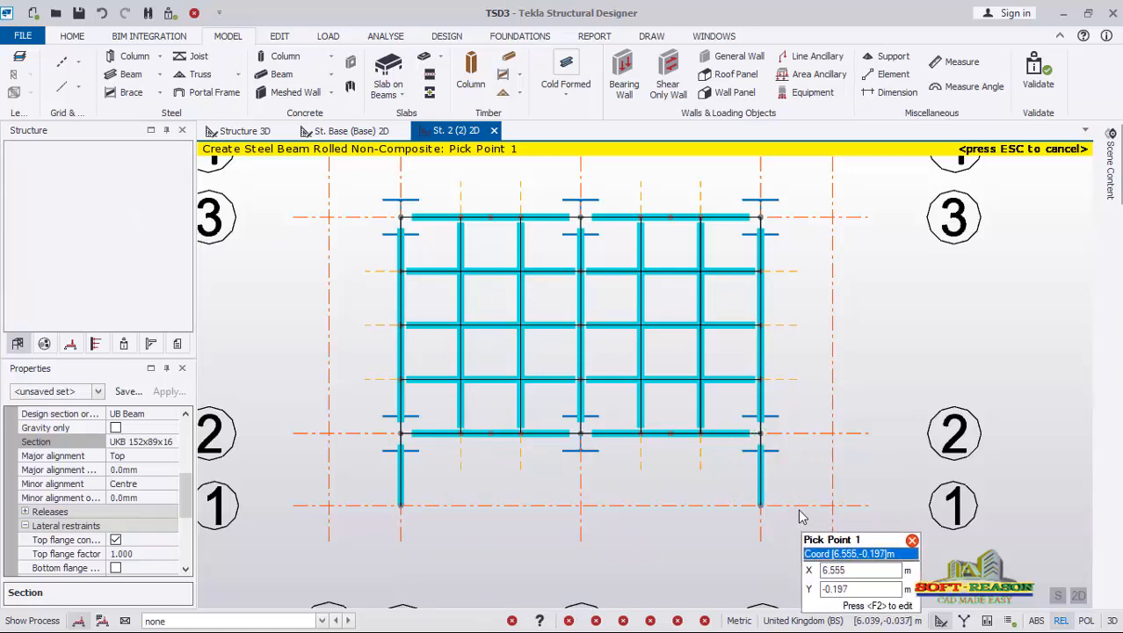
- Place 1 m cantilever beams from grid line D to E on grid lines 2 and 3, and from B to A on grid line 3
left_click(832, 434)
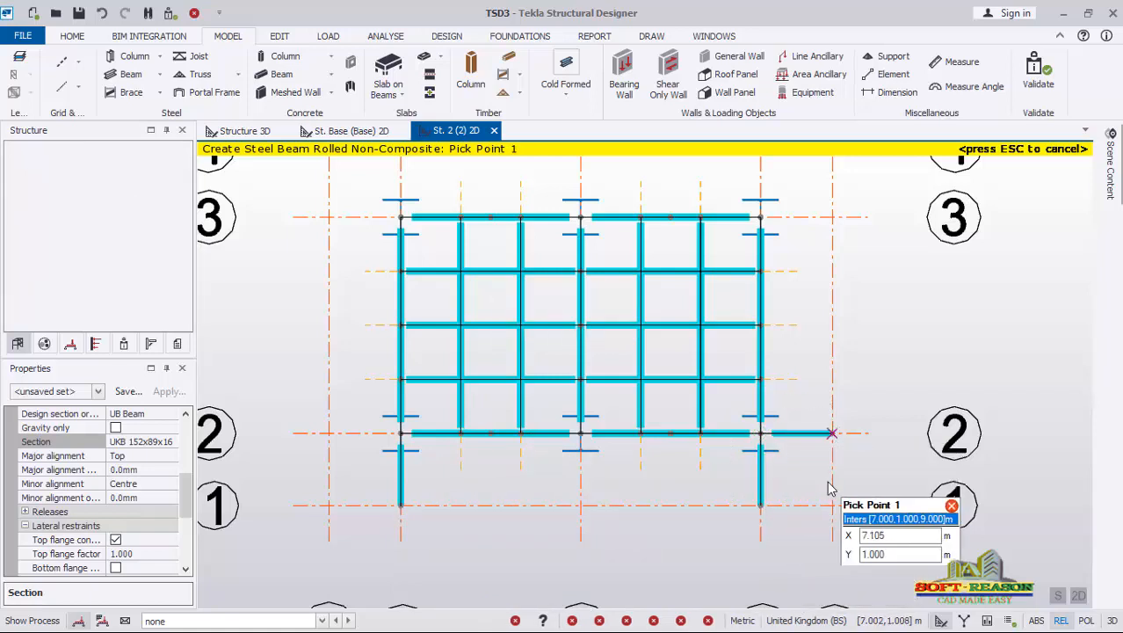
left_click(773, 220)
left_click(832, 217)
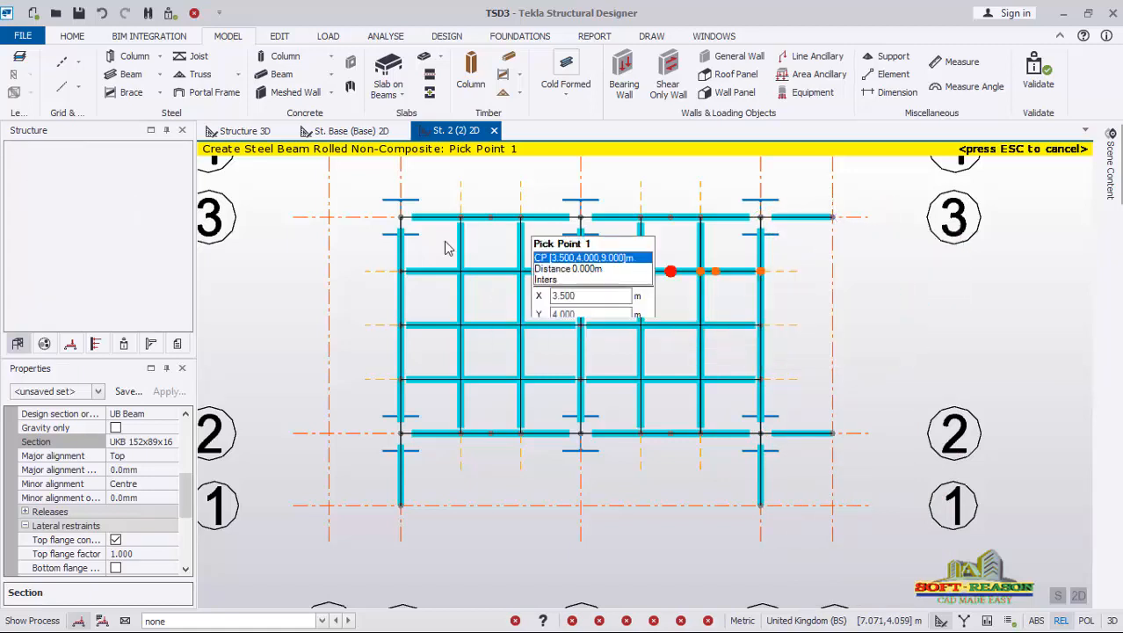
left_click(400, 217)
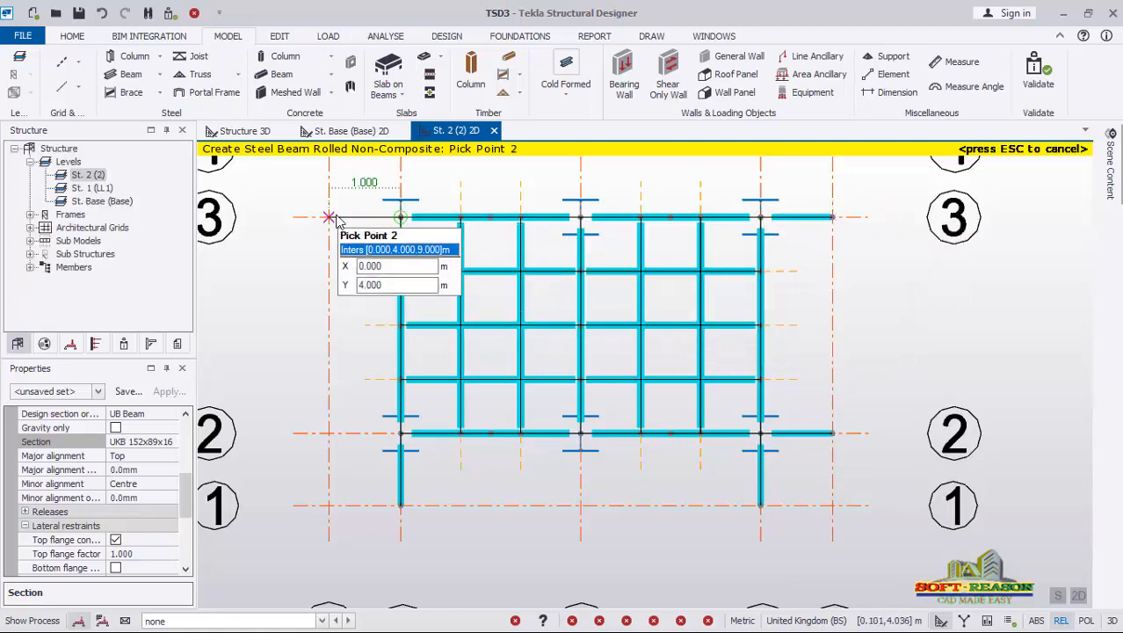
left_click(330, 217)
- Place 1 m cantilever beams along grid lines B and D, each between grid lines 3 and 4
scroll(429, 382, "down", 2)
scroll(426, 176, "up", 3)
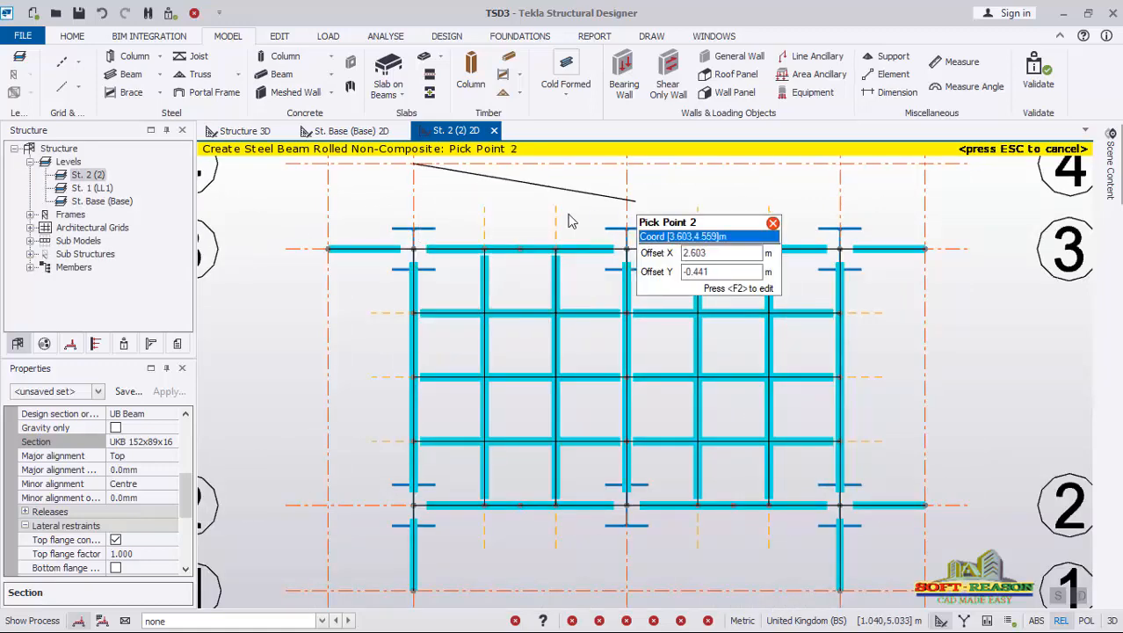
left_click(451, 251)
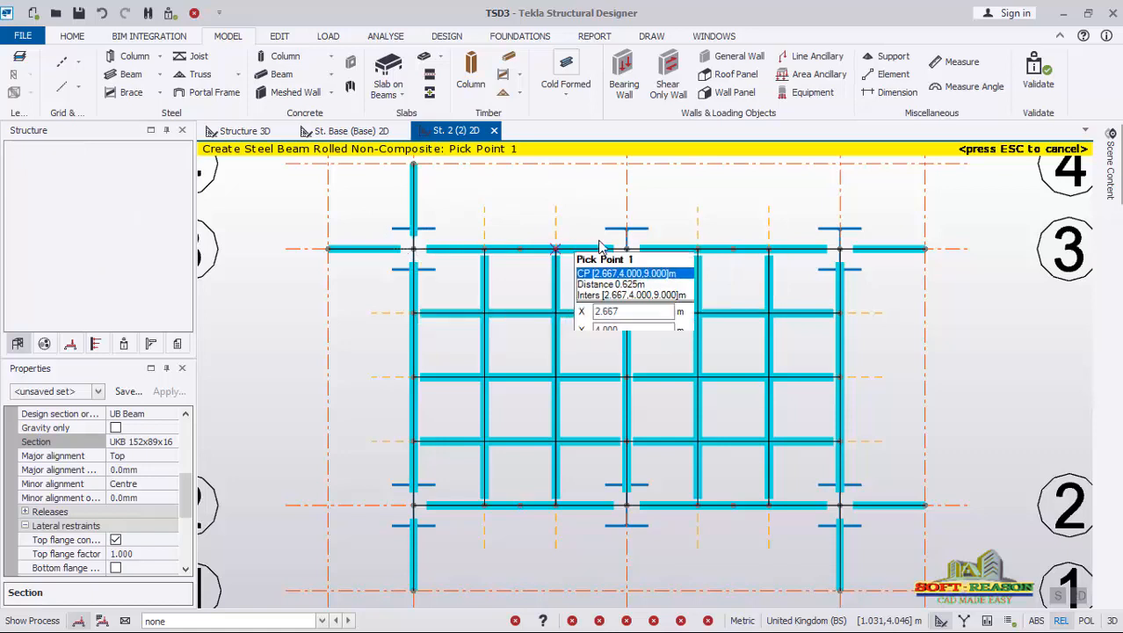
left_click(769, 248)
scroll(778, 351, "down", 1)
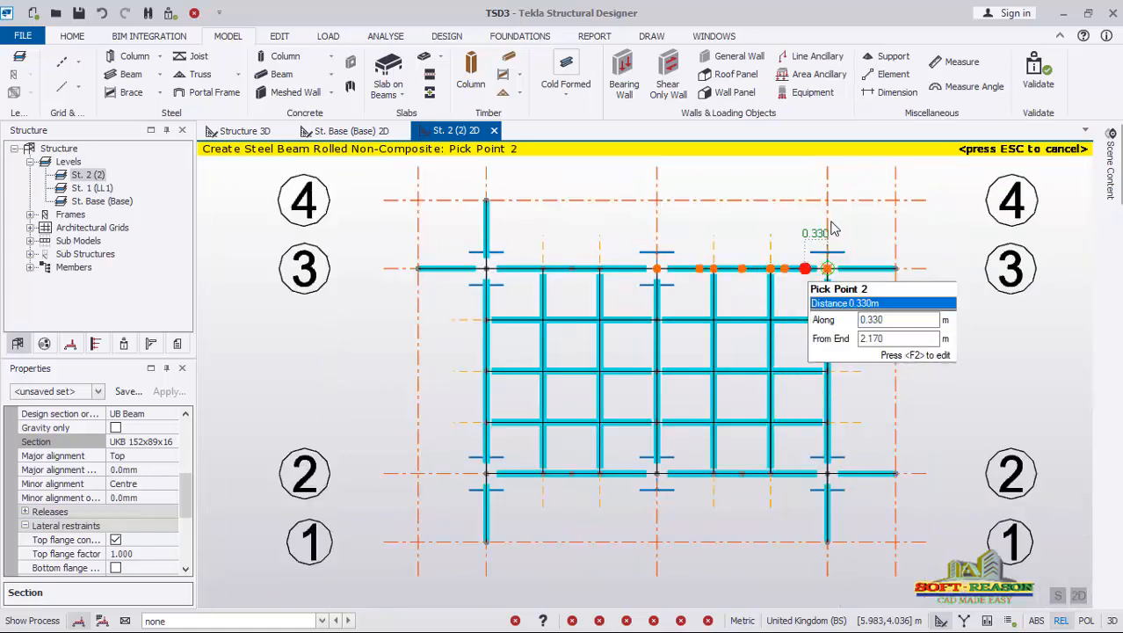
left_click(844, 293)
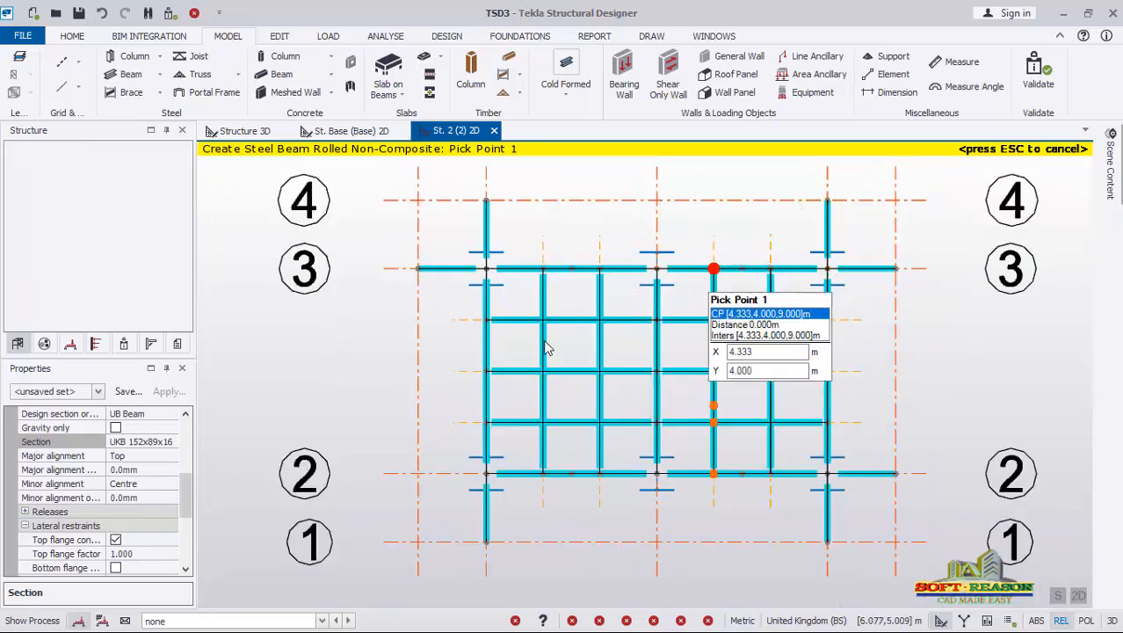
- Frame the corner bay A–B/1–2 with beams on grid line 2 from B to A, grid line A, and grid line 1 from A to B
left_click(486, 473)
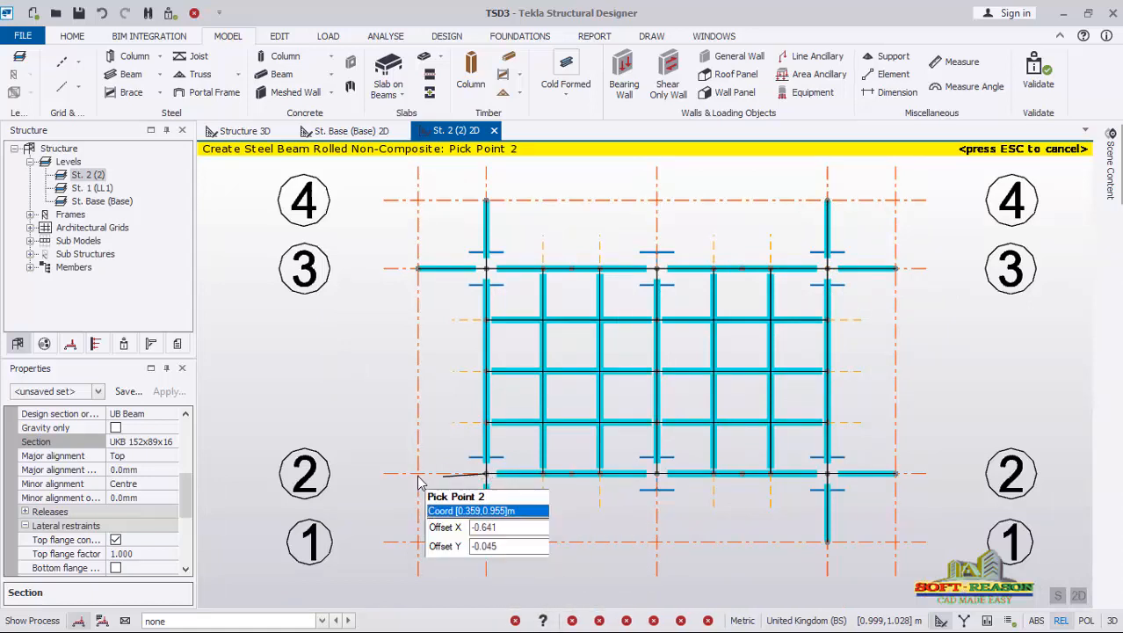
left_click(418, 474)
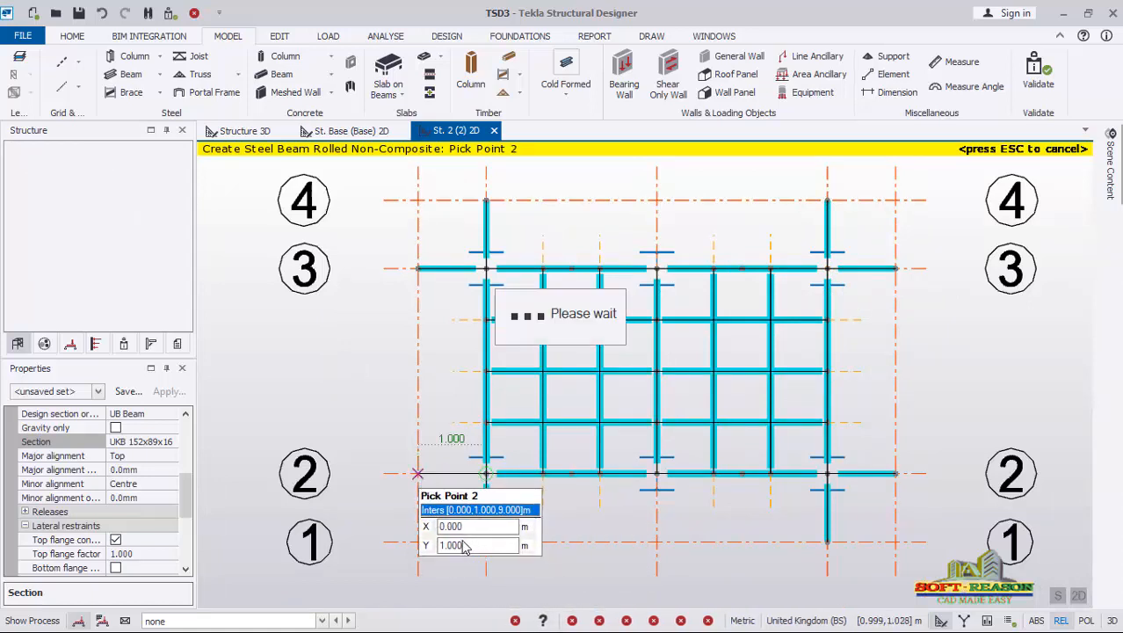
left_click(419, 474)
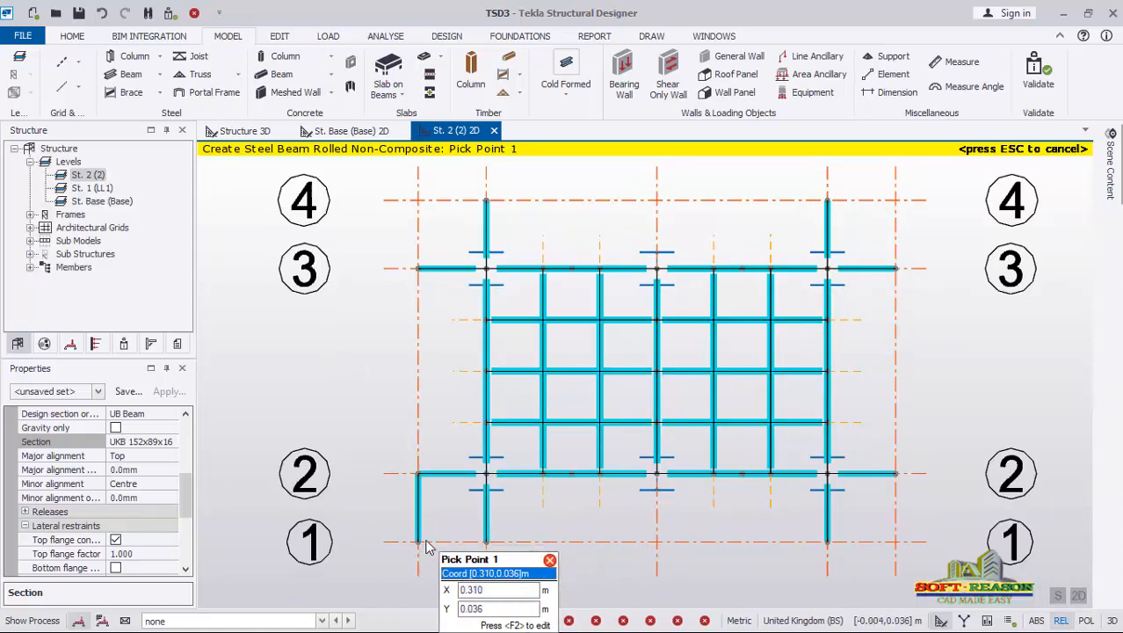
left_click(431, 543)
left_click(486, 541)
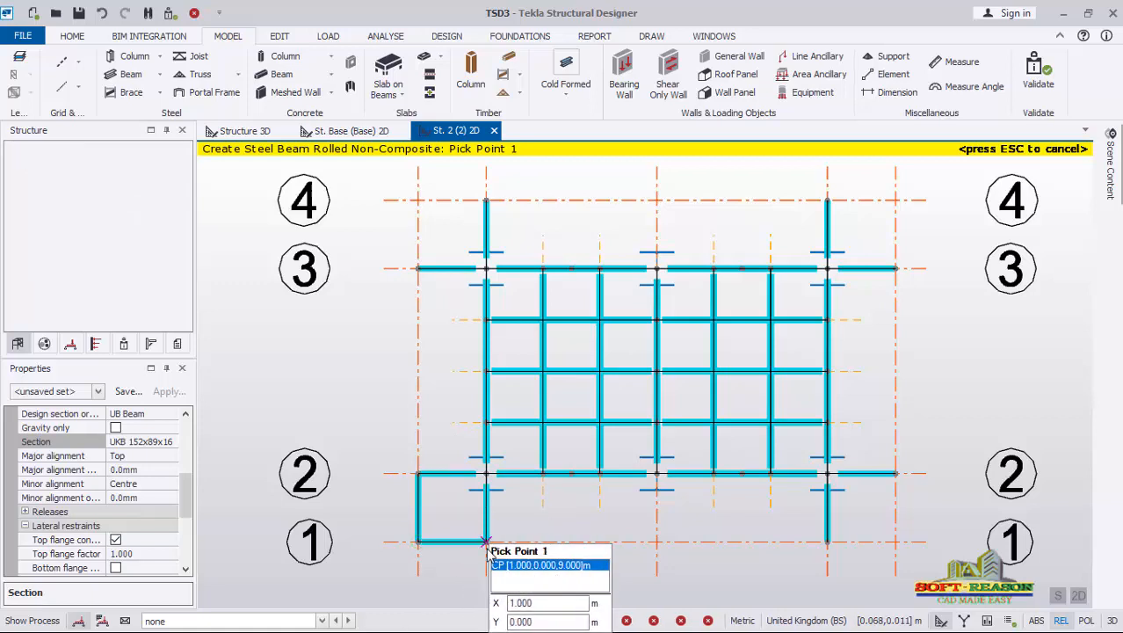
- Continue the edge beams along grid line 1 with one beam from grid line B to D and another from D to E
left_click(486, 542)
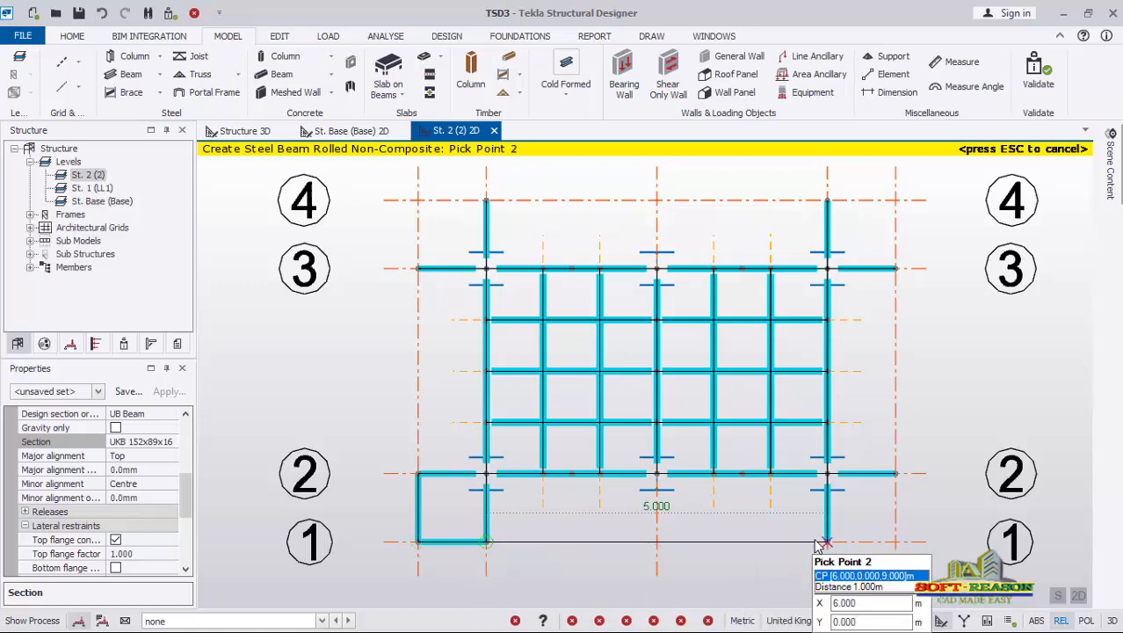
left_click(826, 540)
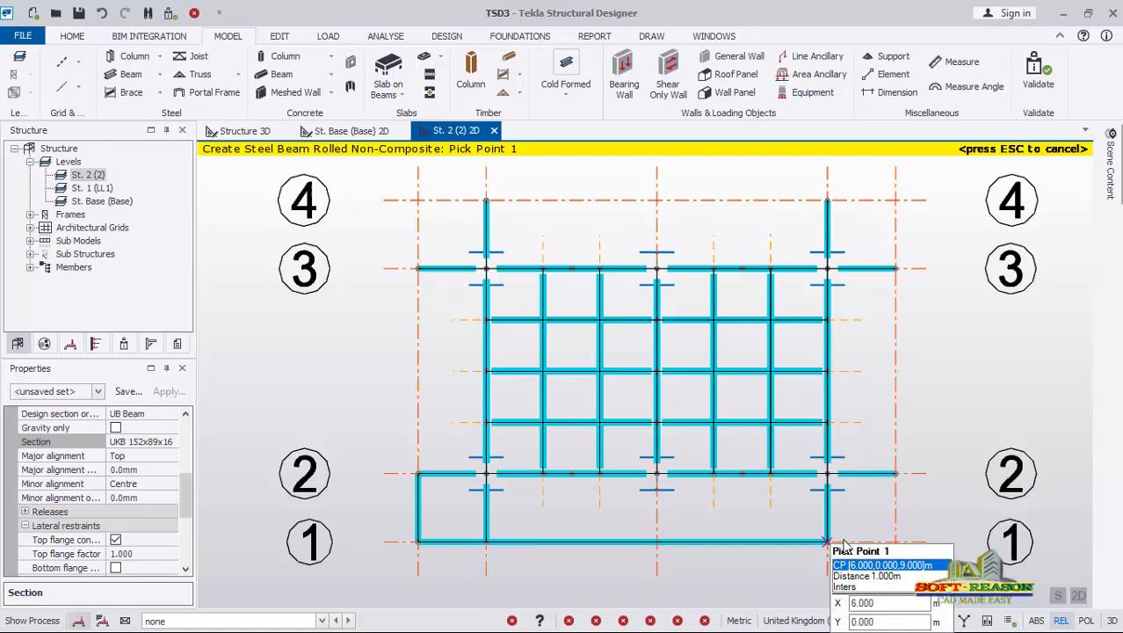
left_click(843, 542)
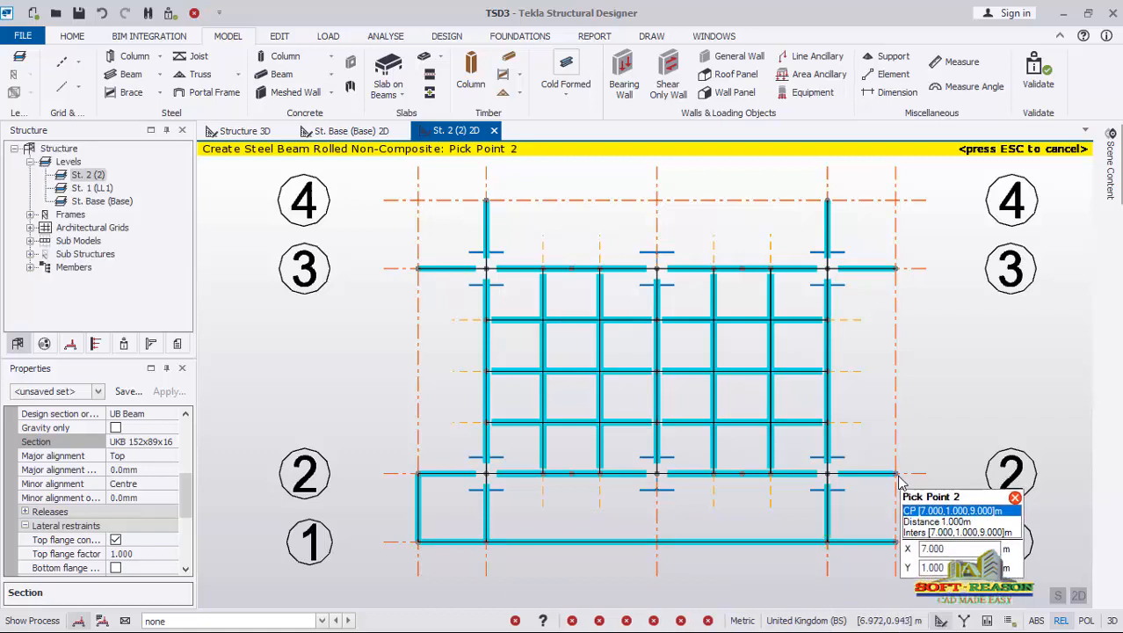
- Place edge beams along grid line E, one each between grid lines 1–2, 2–3 and 3–4
left_click(895, 540)
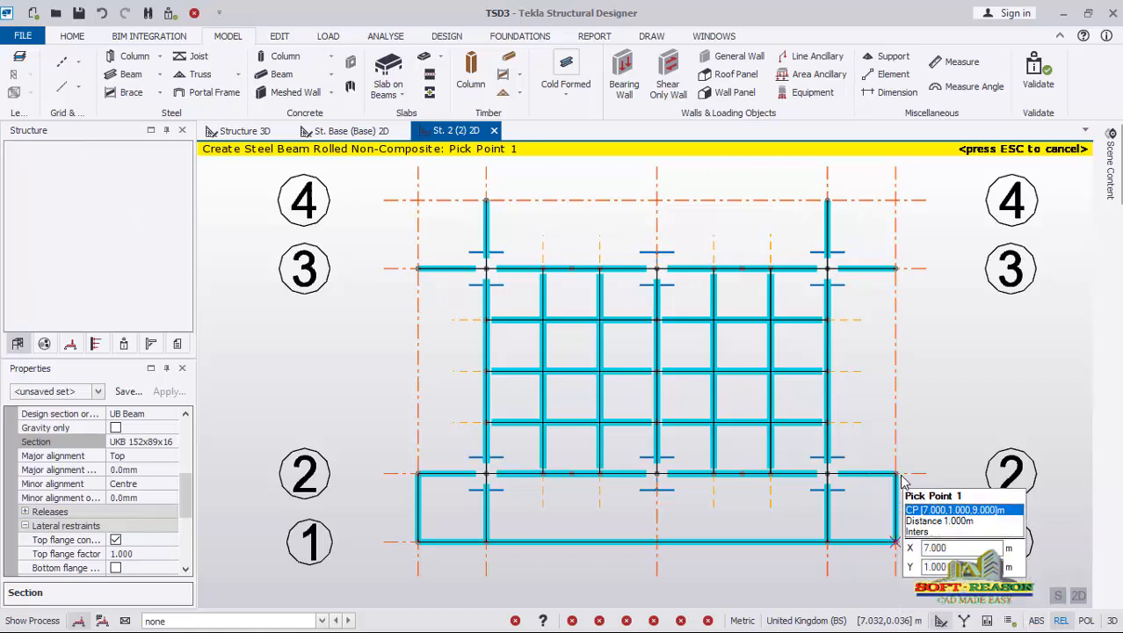
left_click(896, 474)
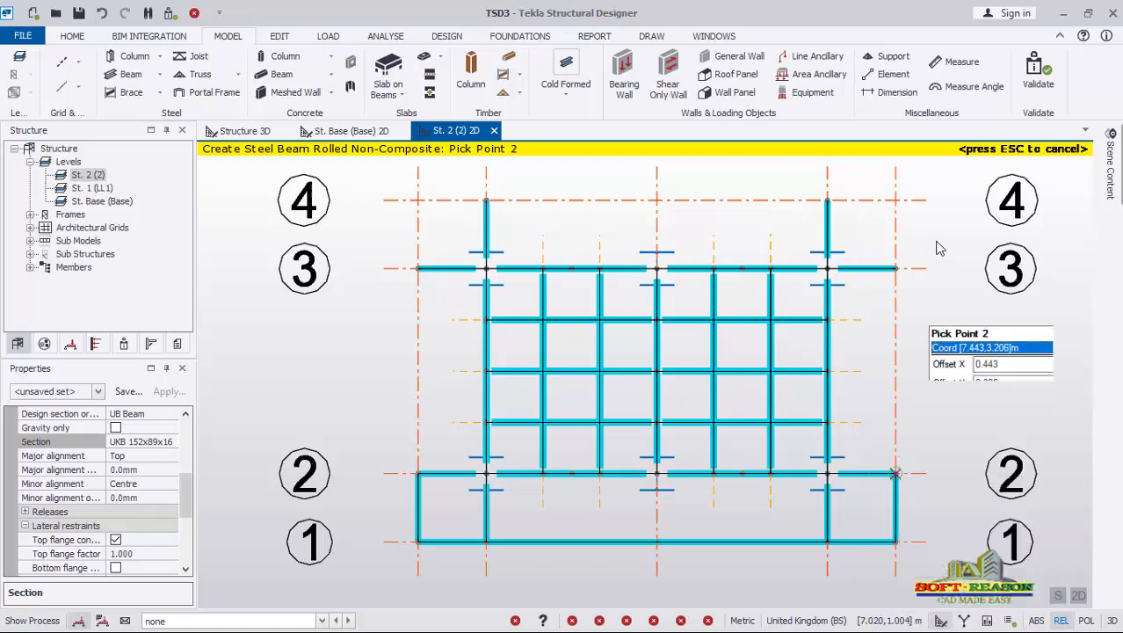
left_click(896, 268)
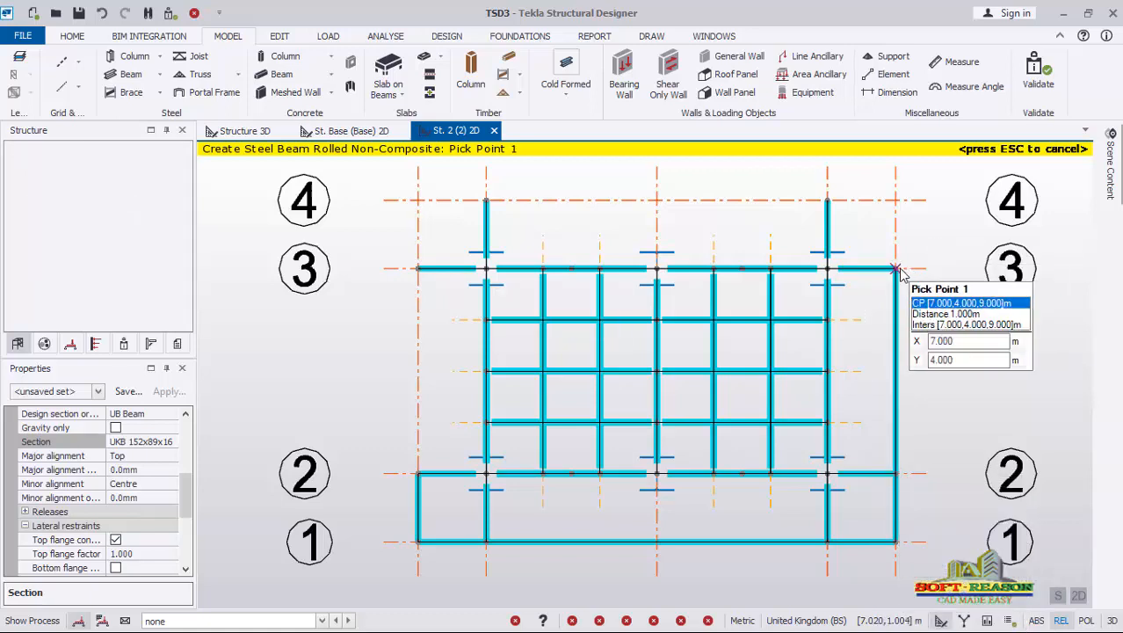
left_click(896, 269)
left_click(895, 201)
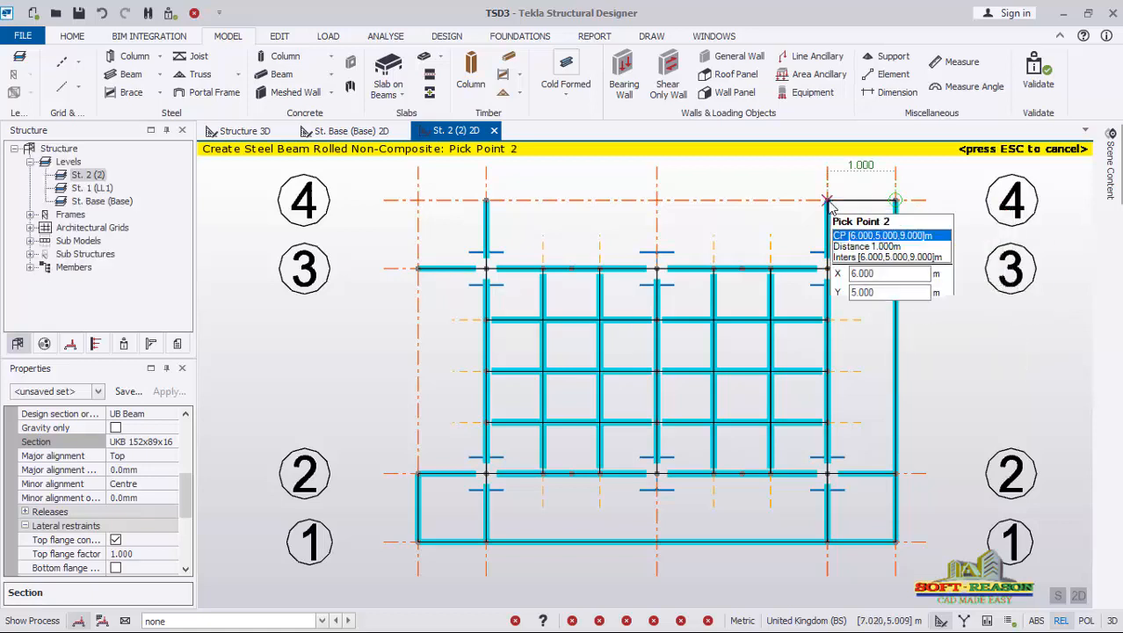
- Continue the edge beams along grid line 4 with separate beams from E to D, D to B, and B to A
left_click(831, 203)
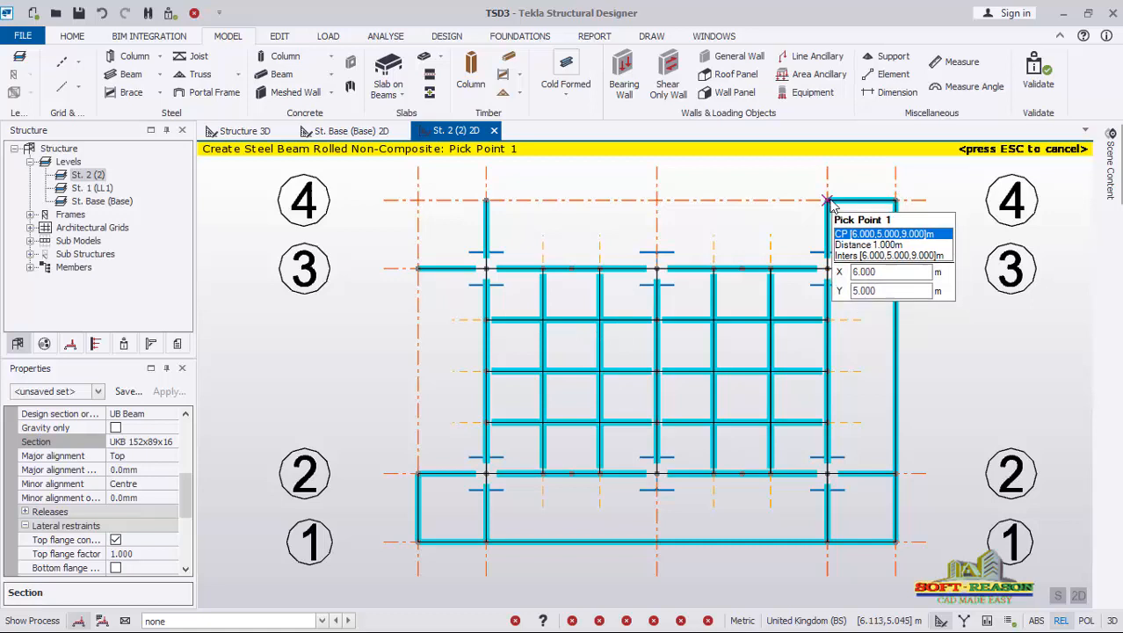
left_click(829, 201)
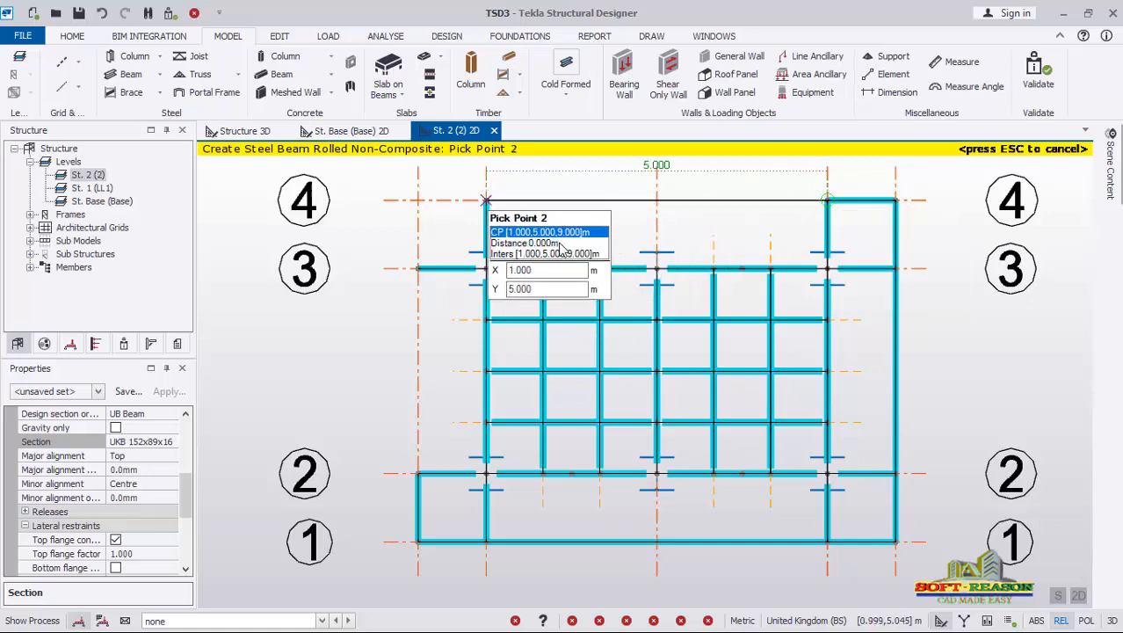
left_click(486, 202)
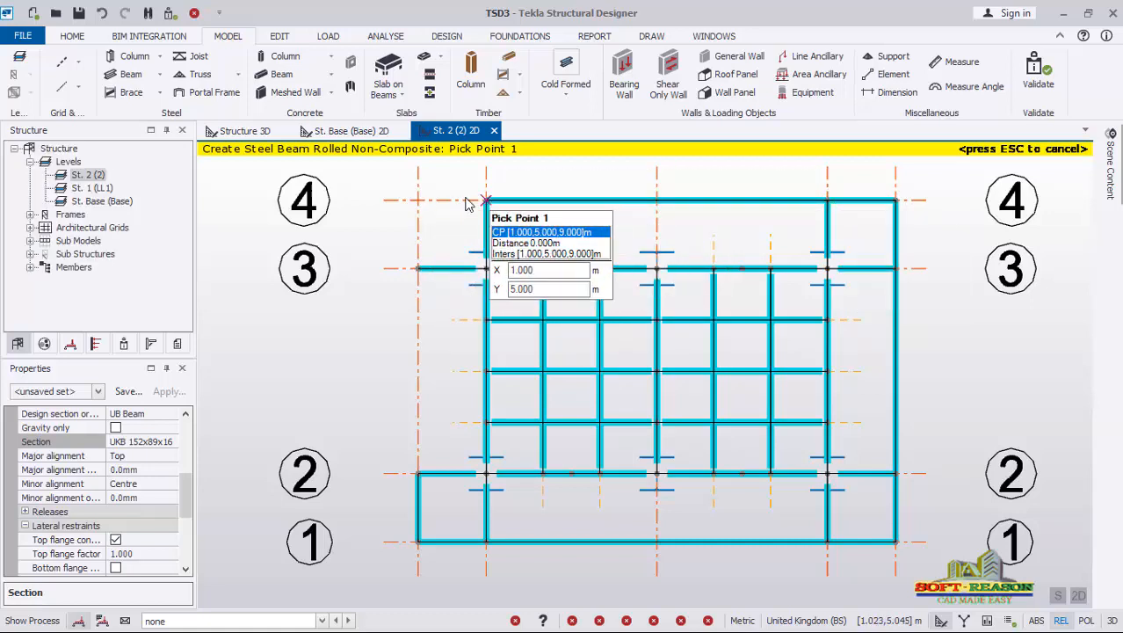
left_click(470, 203)
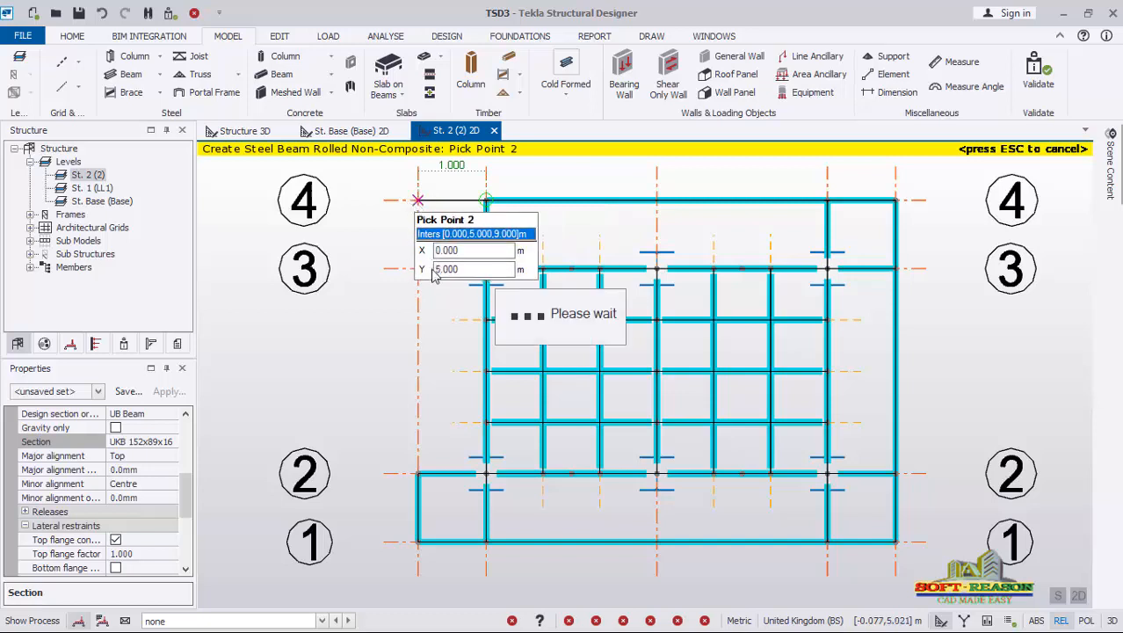
left_click(418, 201)
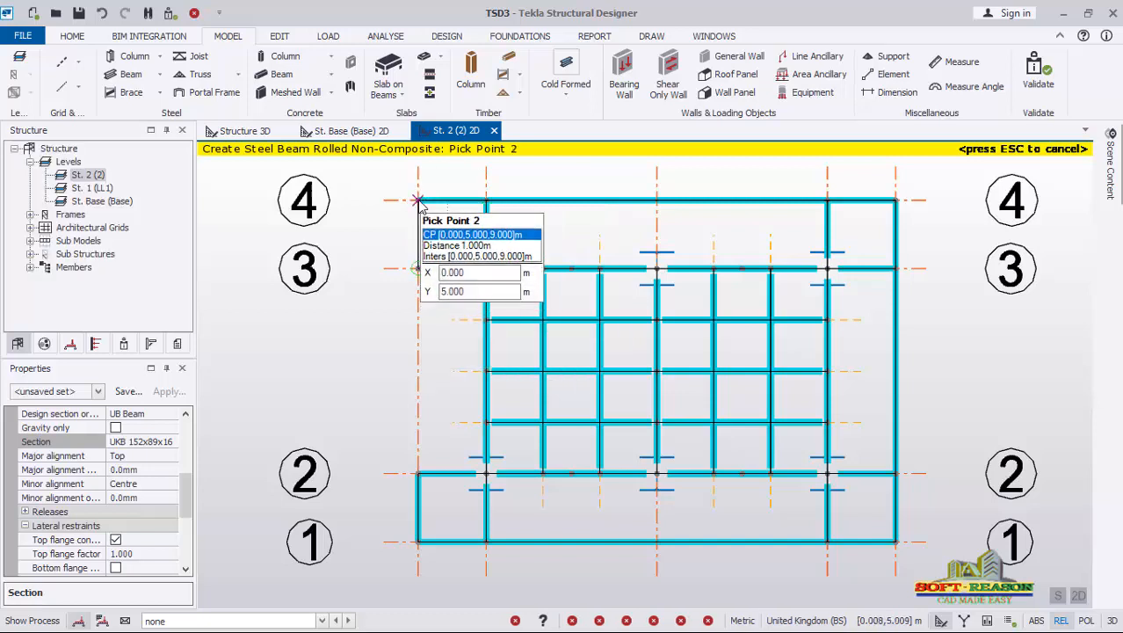
- Close the perimeter along grid line A with one beam between grid lines 3 and 4 and another between 2 and 3
left_click(419, 202)
left_click(419, 476)
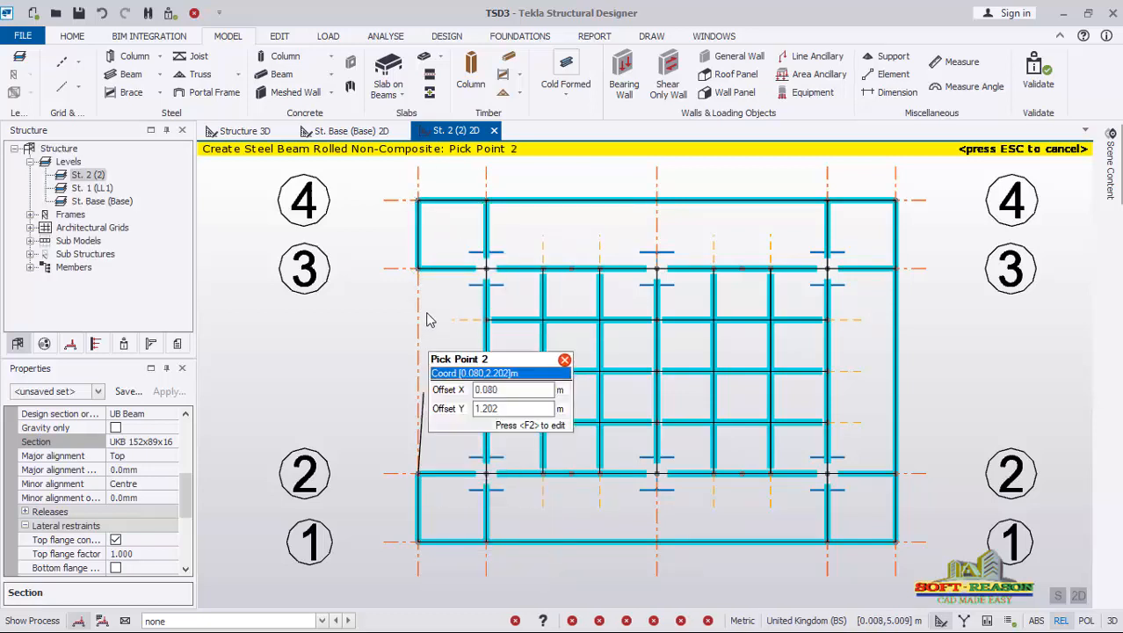
left_click(431, 382)
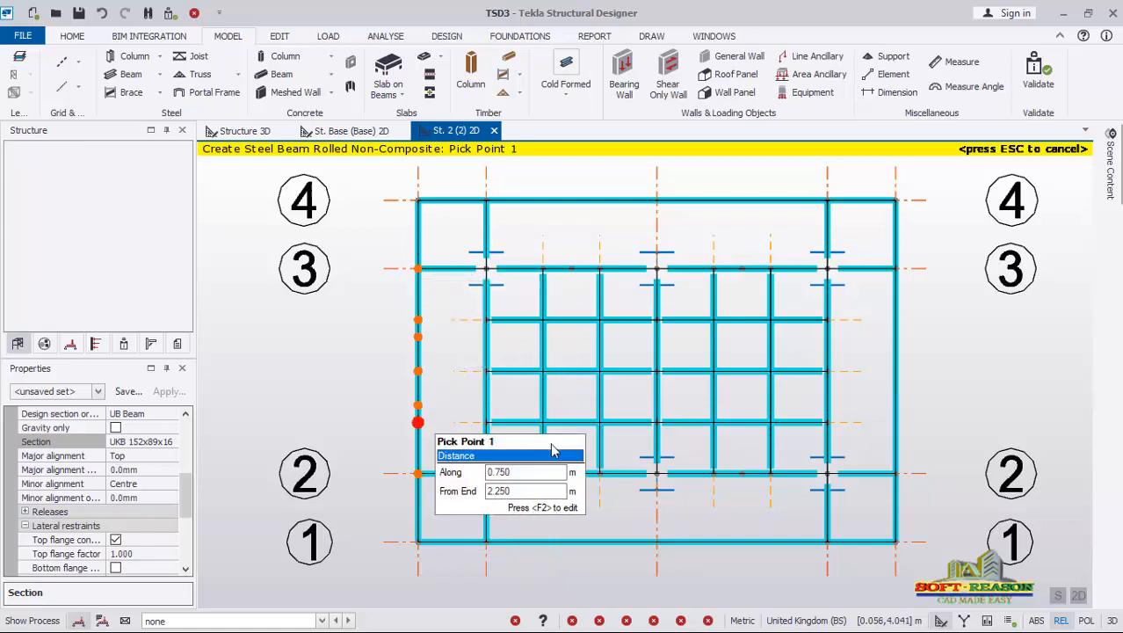
- Place three 1 m beams from grid line B to A, in line with the three intermediate beams between grid lines 2 and 3
left_click(487, 424)
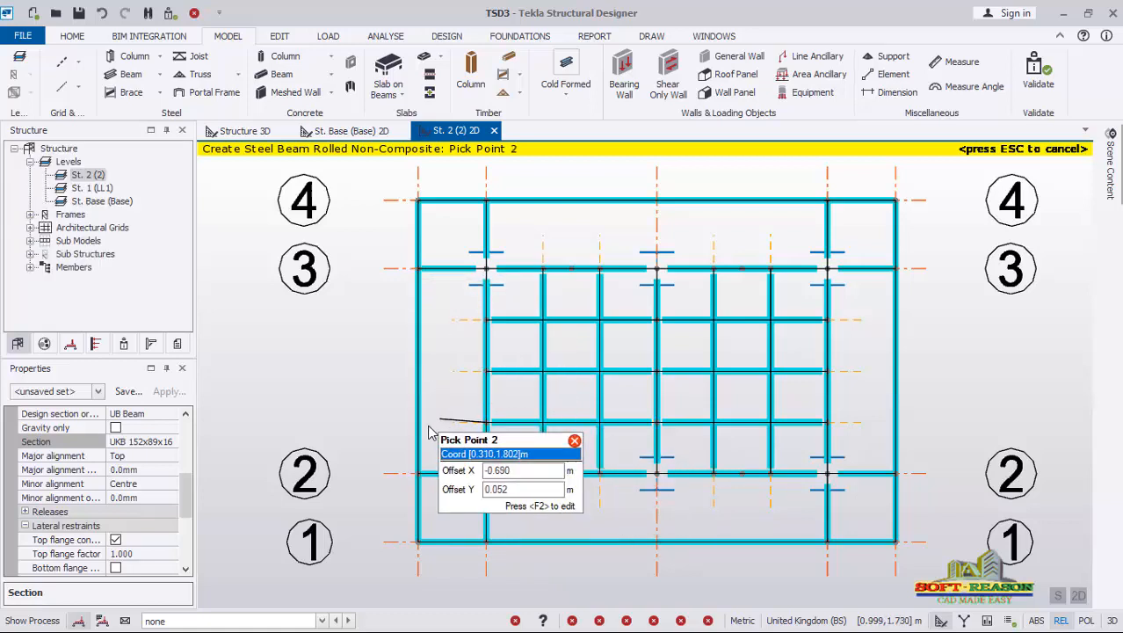
left_click(465, 463)
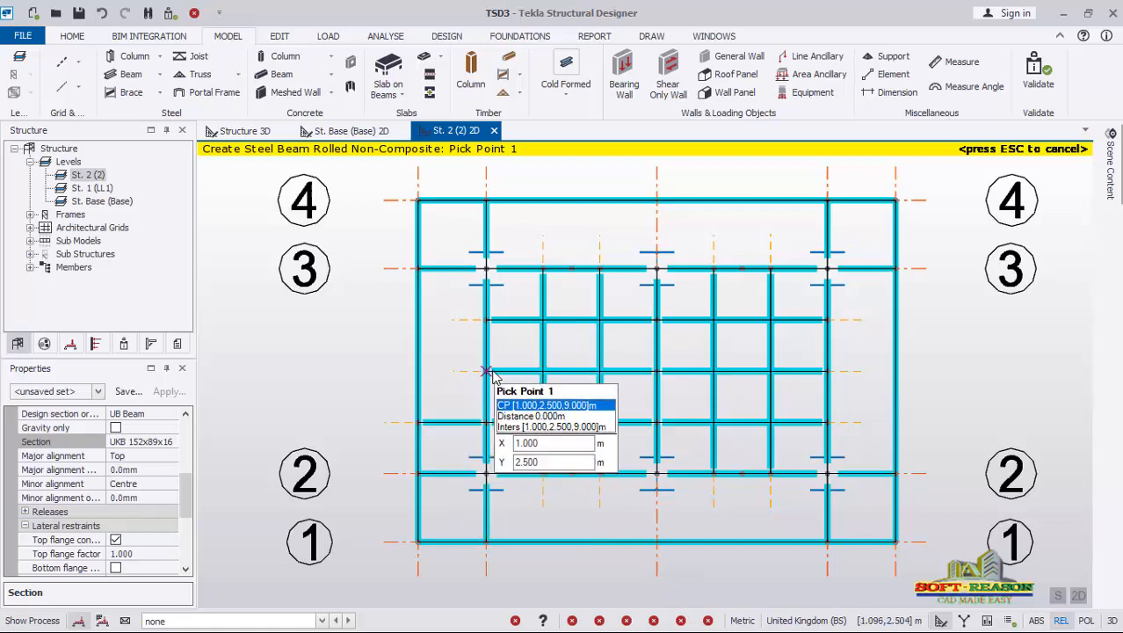
left_click(488, 370)
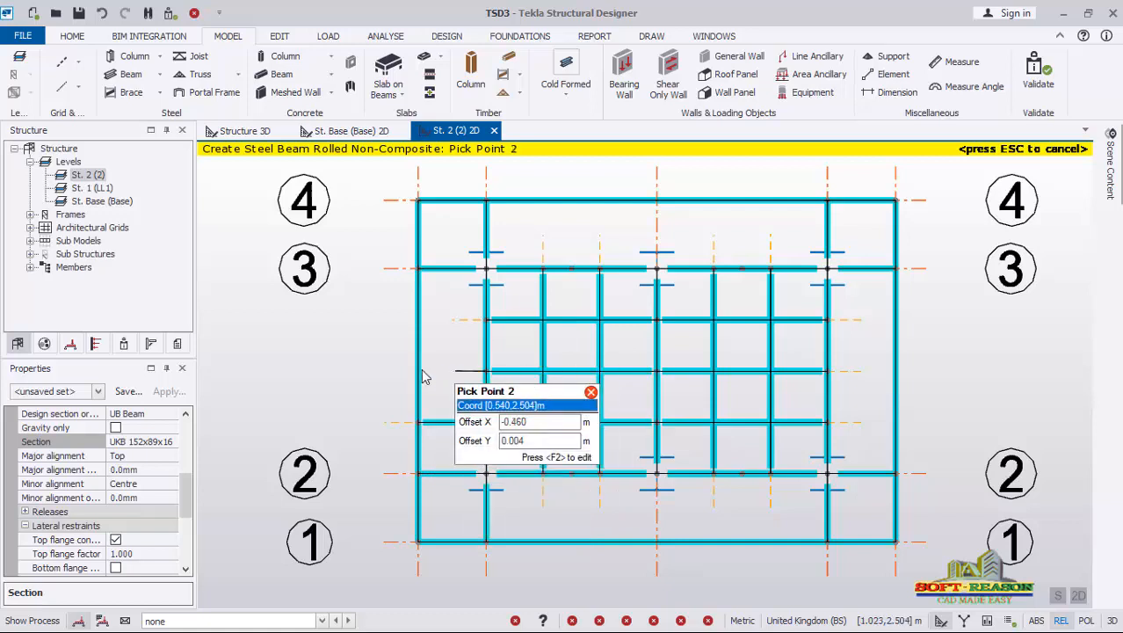
left_click(466, 342)
left_click(488, 319)
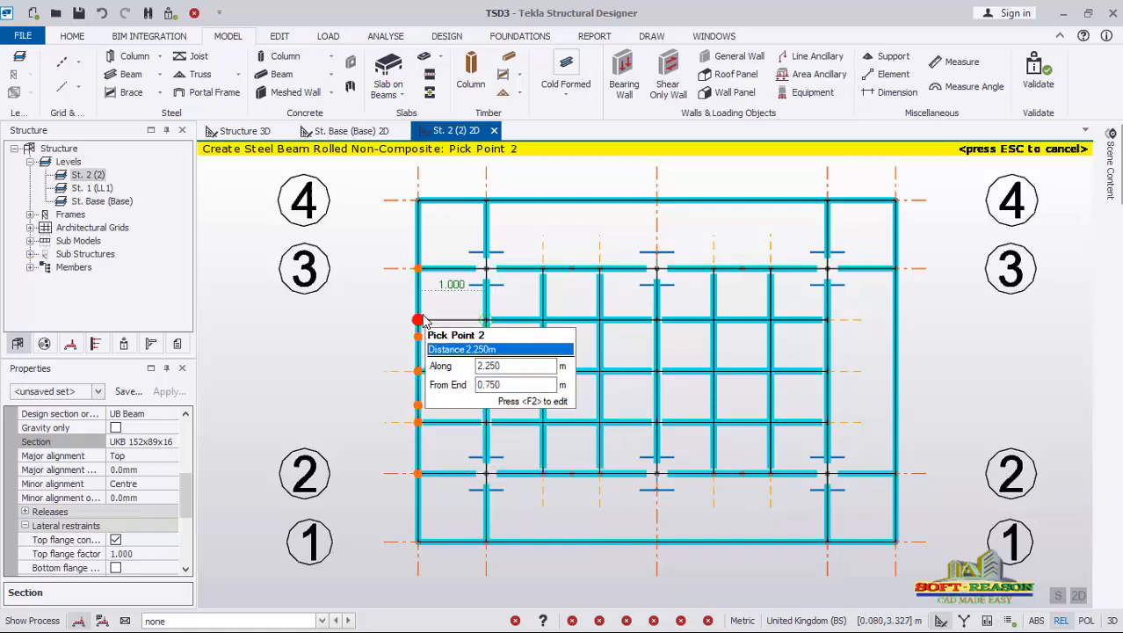
left_click(421, 319)
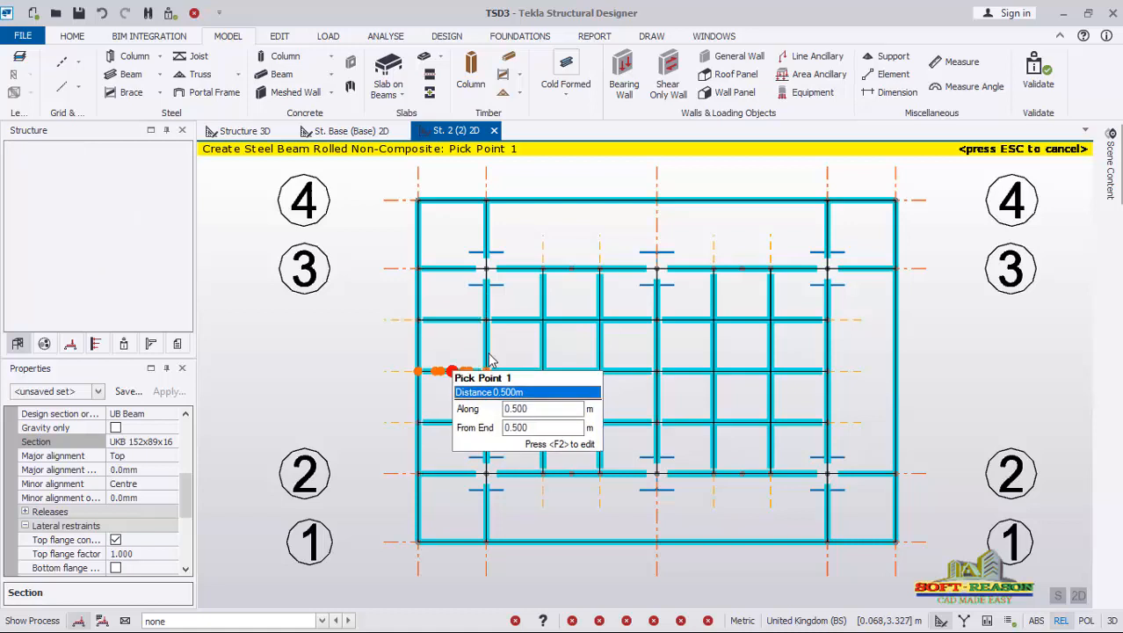
- Place three 1 m beams from grid line D to E, extending the intermediate beams at 2.25, 1.5 and 0.75 m from grid line 2
left_click(827, 319)
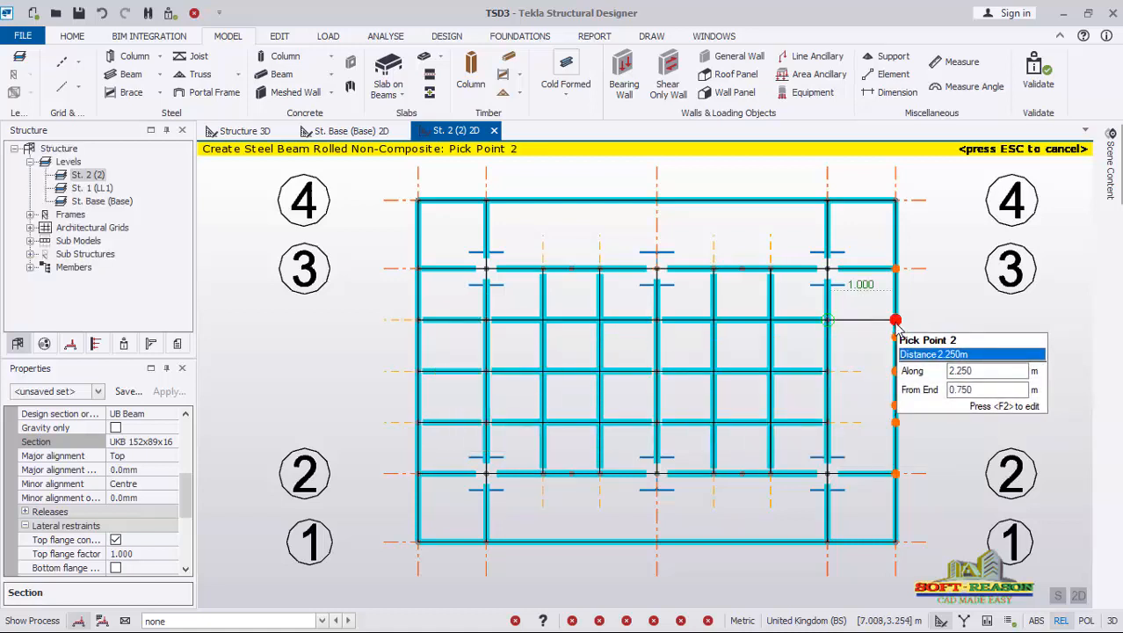
left_click(895, 319)
left_click(827, 369)
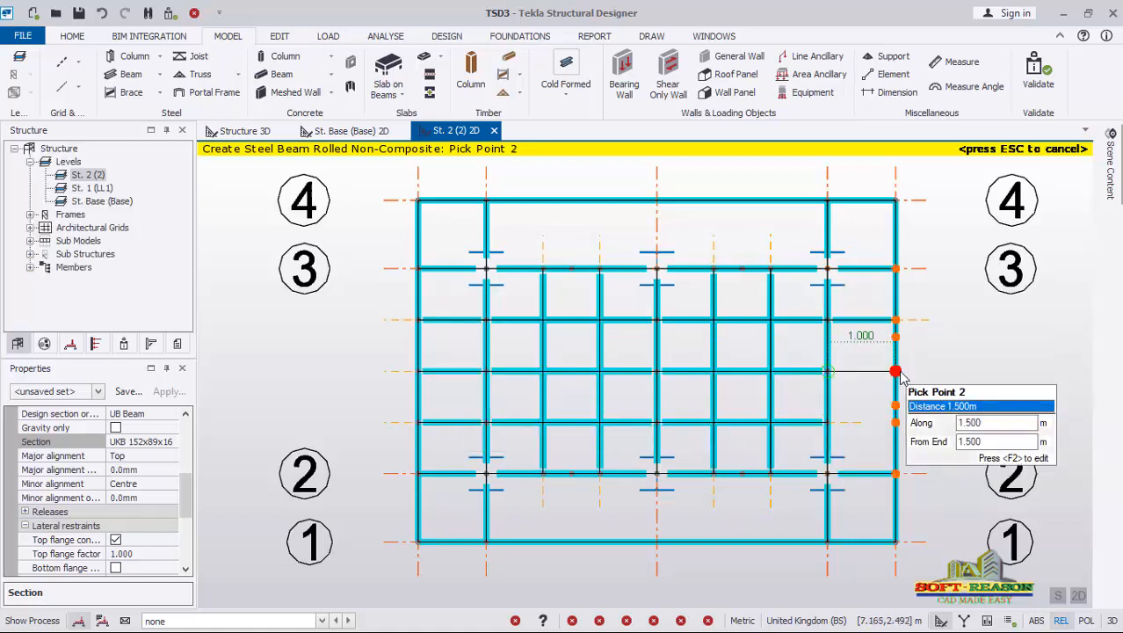
left_click(827, 422)
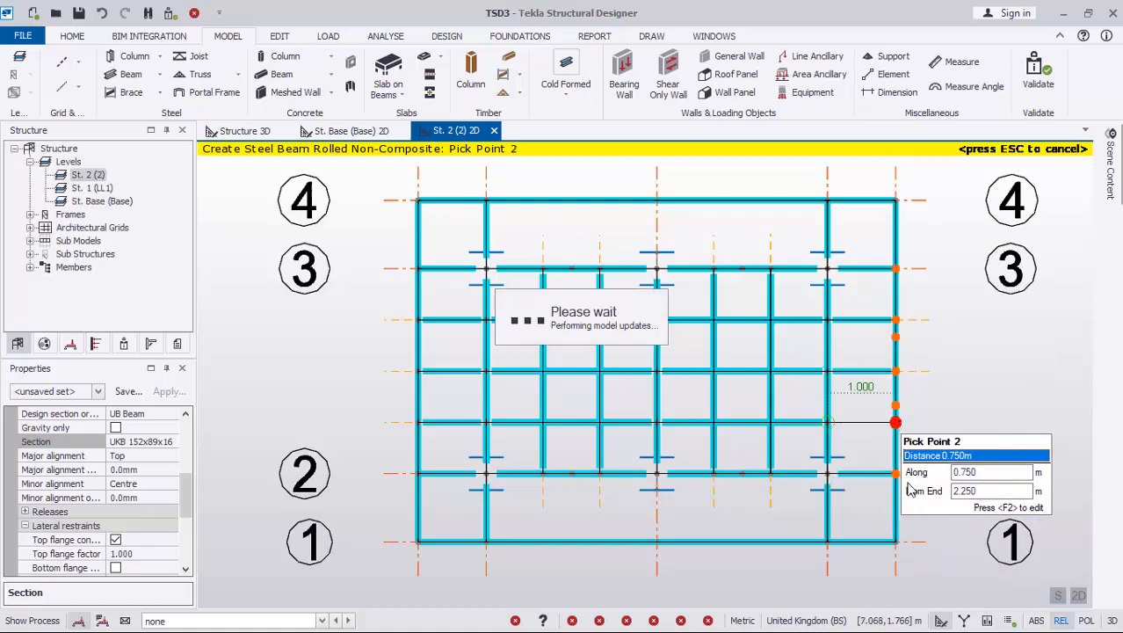
- Place five 1 m beams from grid line 2 to 1, in line with grid line C and the four intermediate beams between B and D
left_click(772, 475)
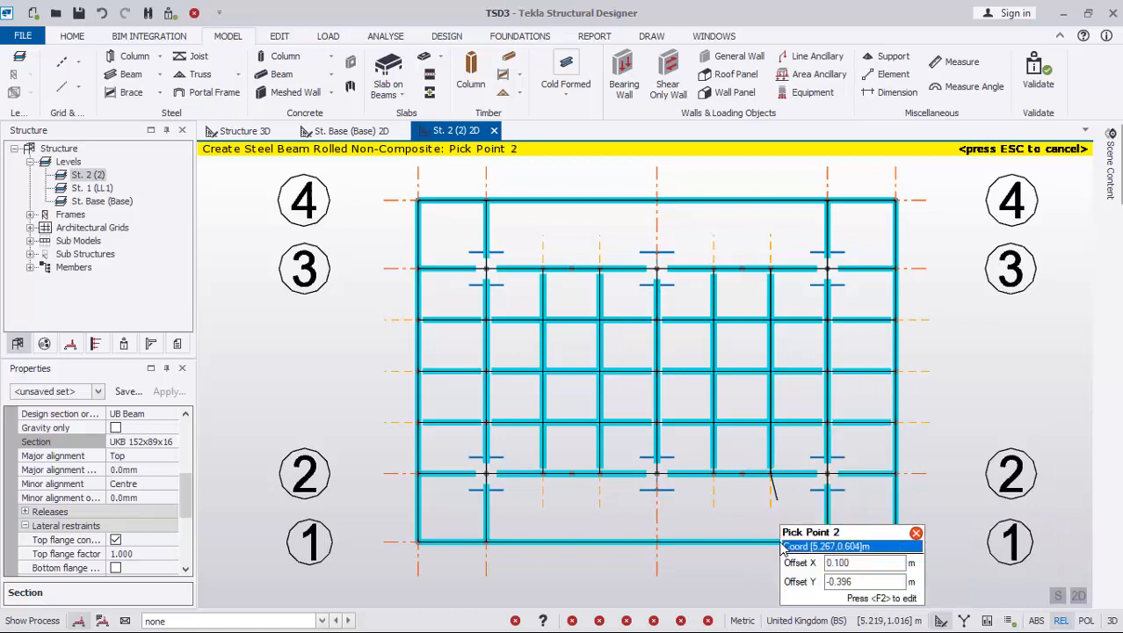
left_click(771, 541)
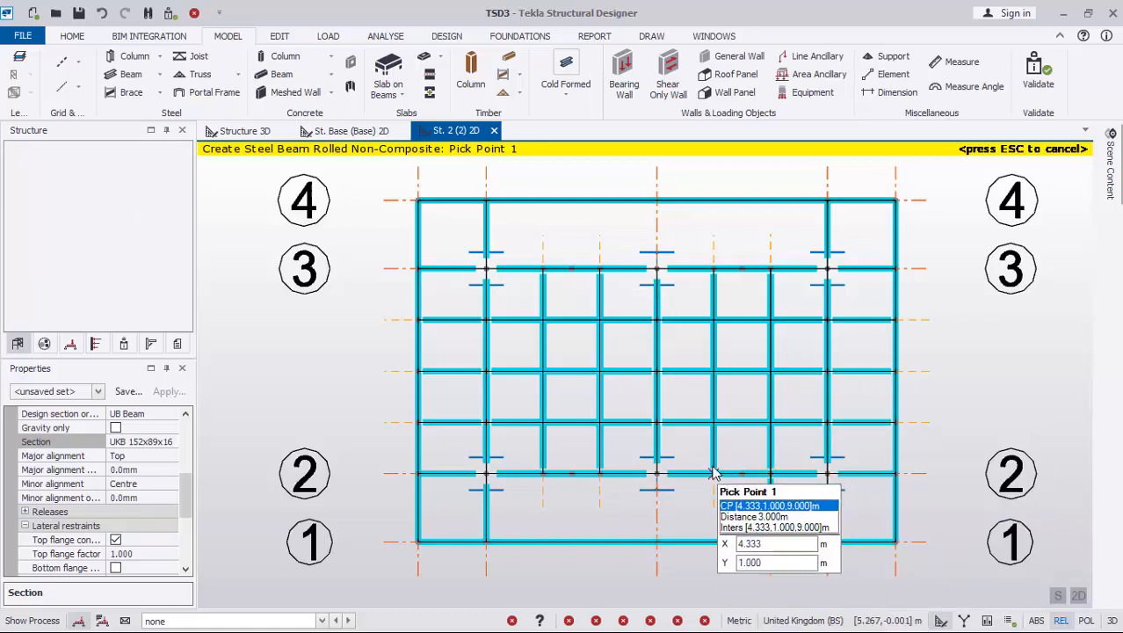
left_click(713, 475)
left_click(714, 542)
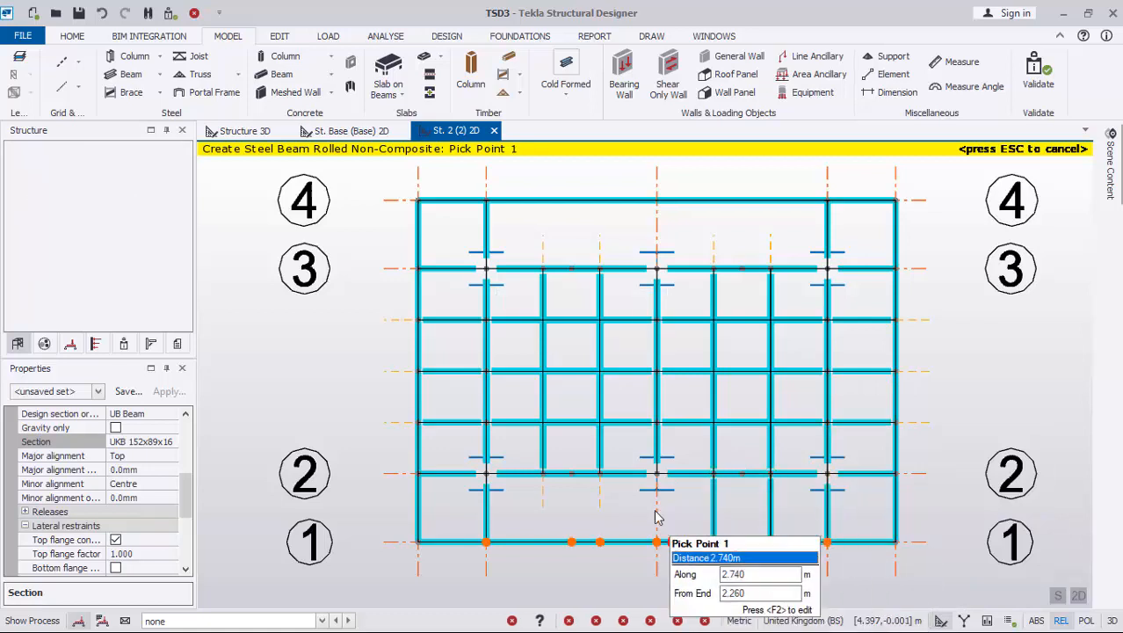
left_click(656, 474)
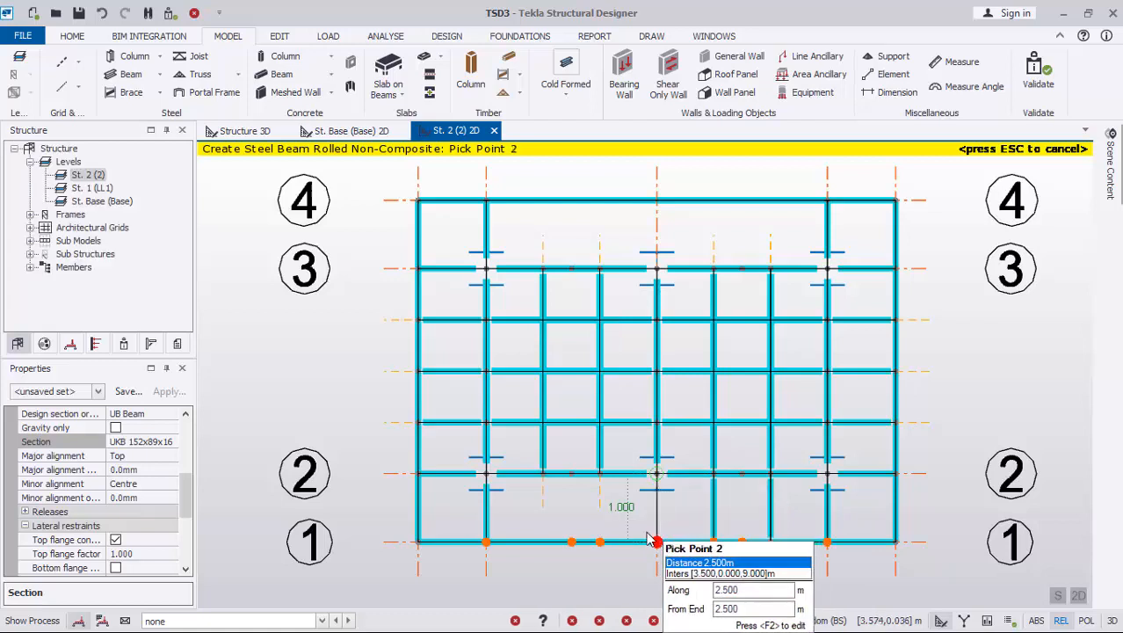
left_click(657, 541)
left_click(599, 475)
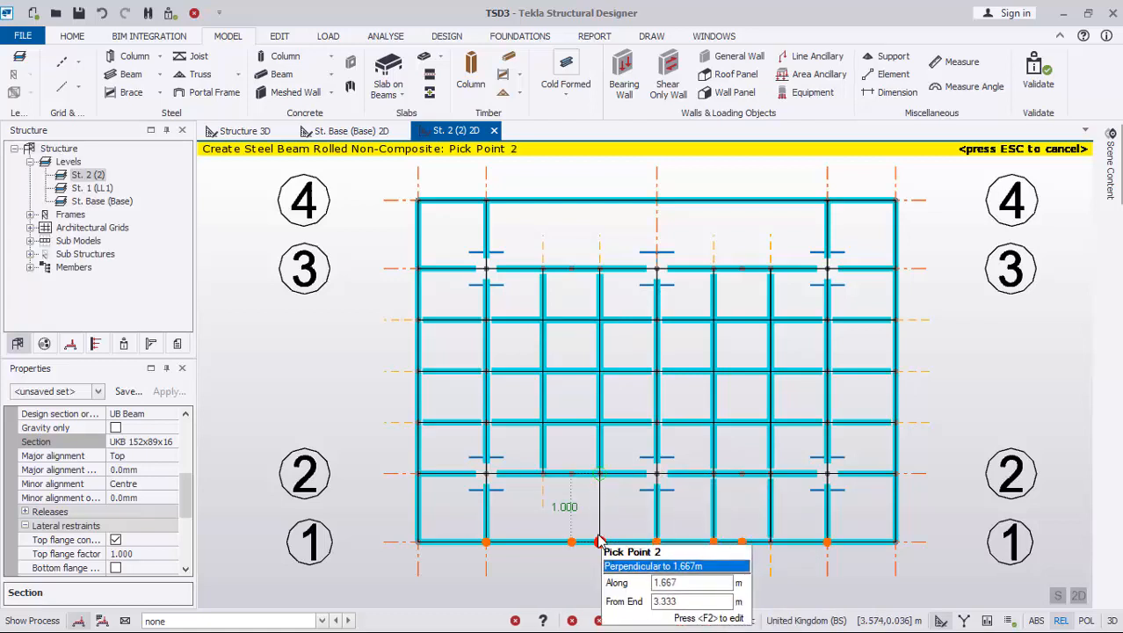
left_click(599, 541)
left_click(542, 475)
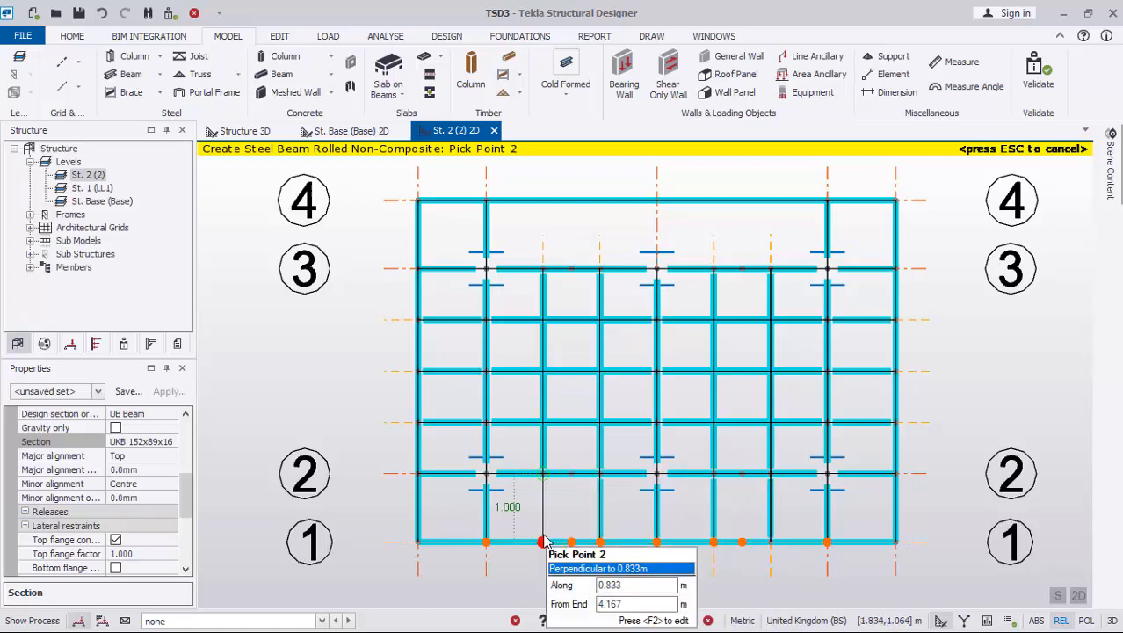
left_click(555, 407)
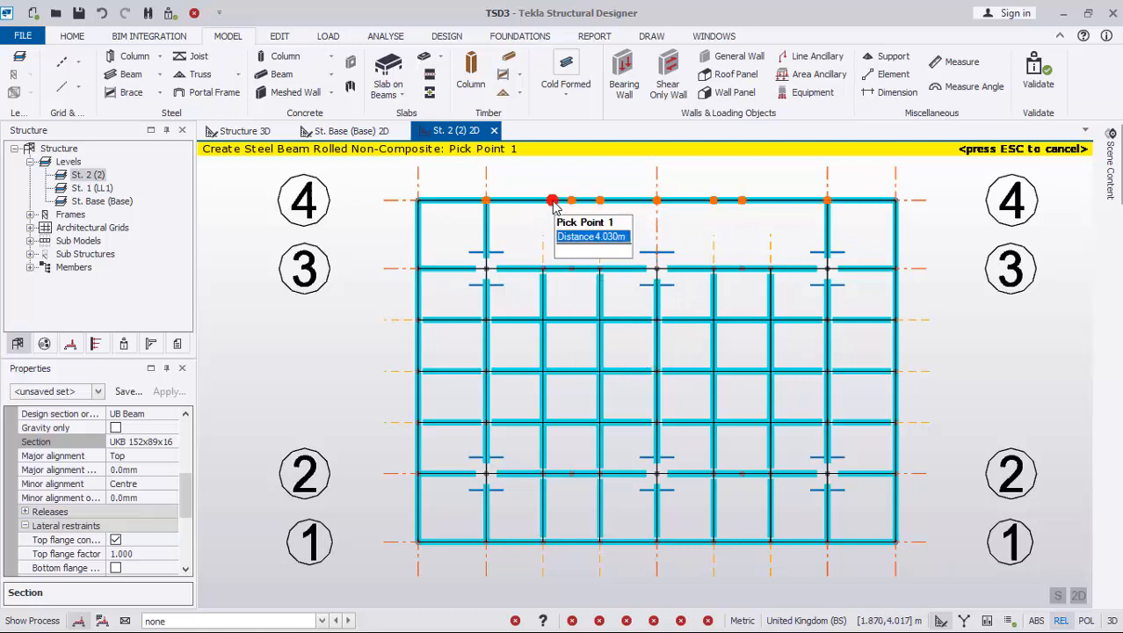
- Place five 1 m beams between grid lines 3 and 4, extending grid line C and the four intermediate beams, and end beam creation
left_click(540, 268)
left_click(586, 256)
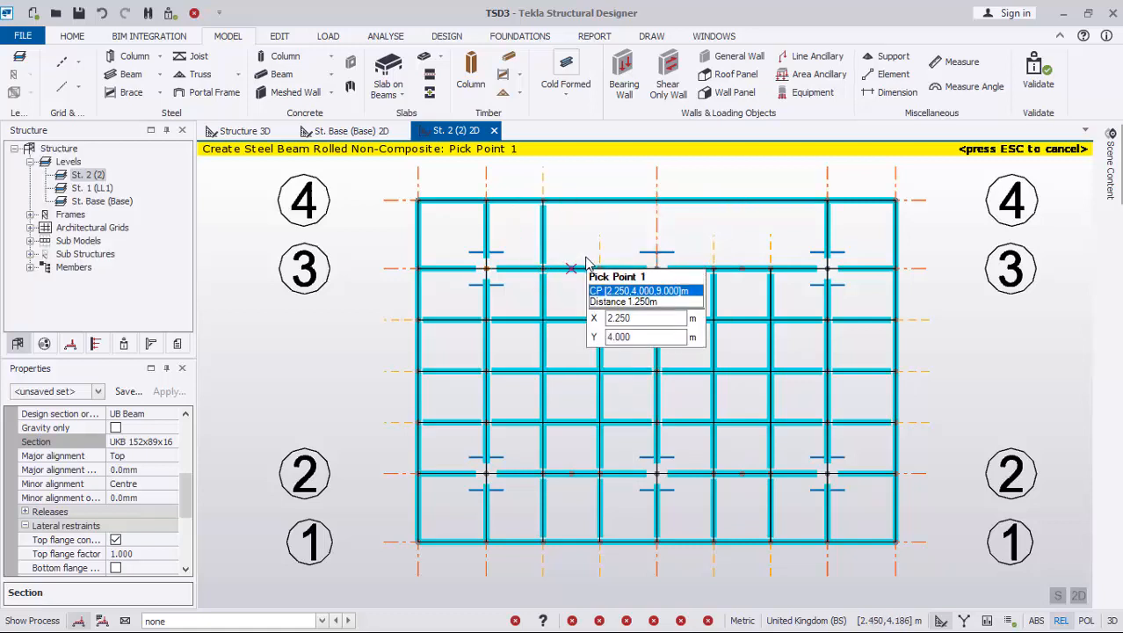
left_click(600, 268)
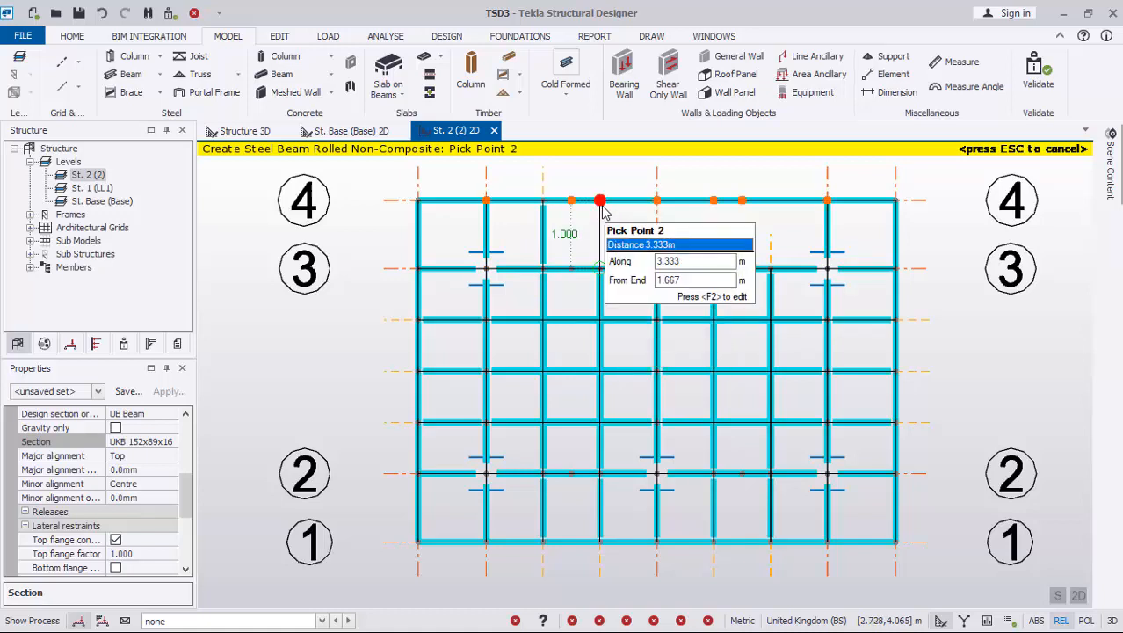
left_click(601, 202)
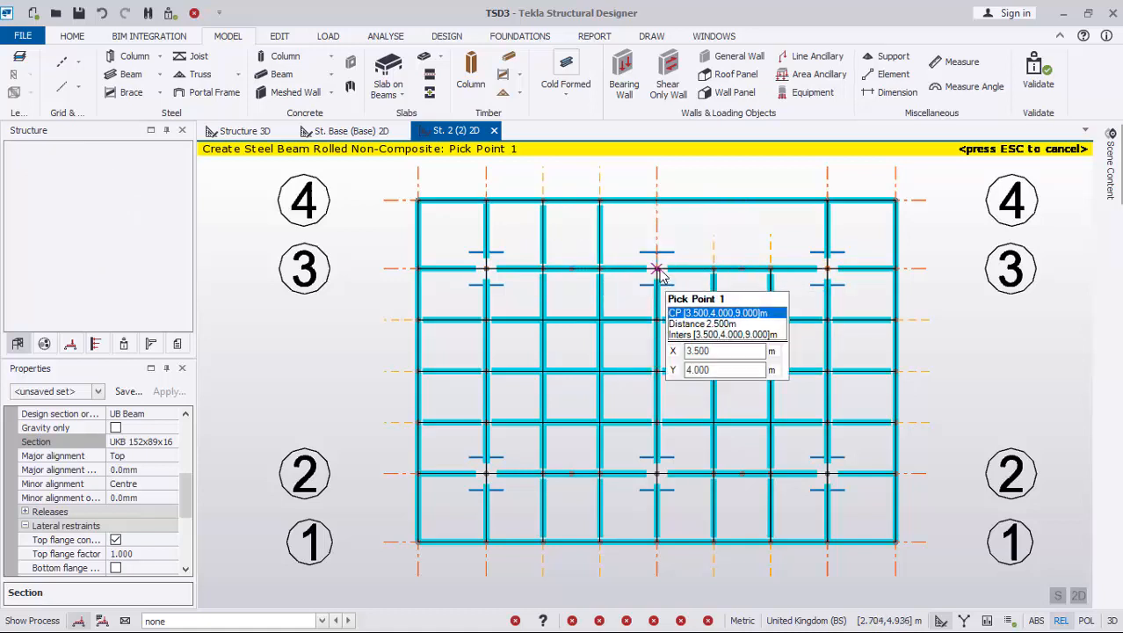
left_click(660, 203)
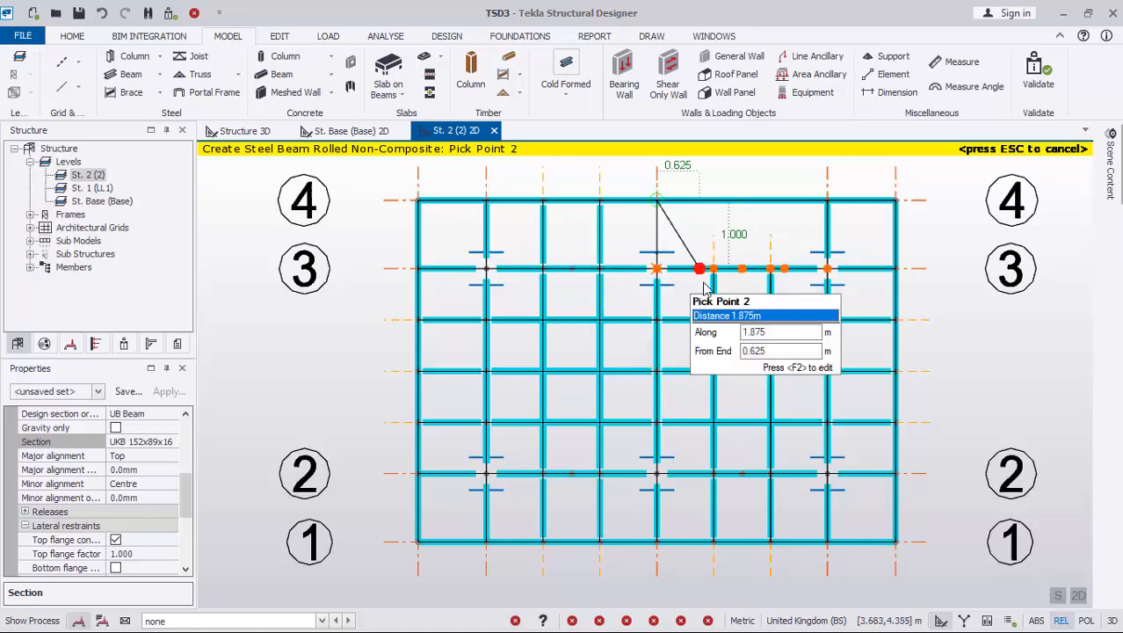
left_click(664, 274)
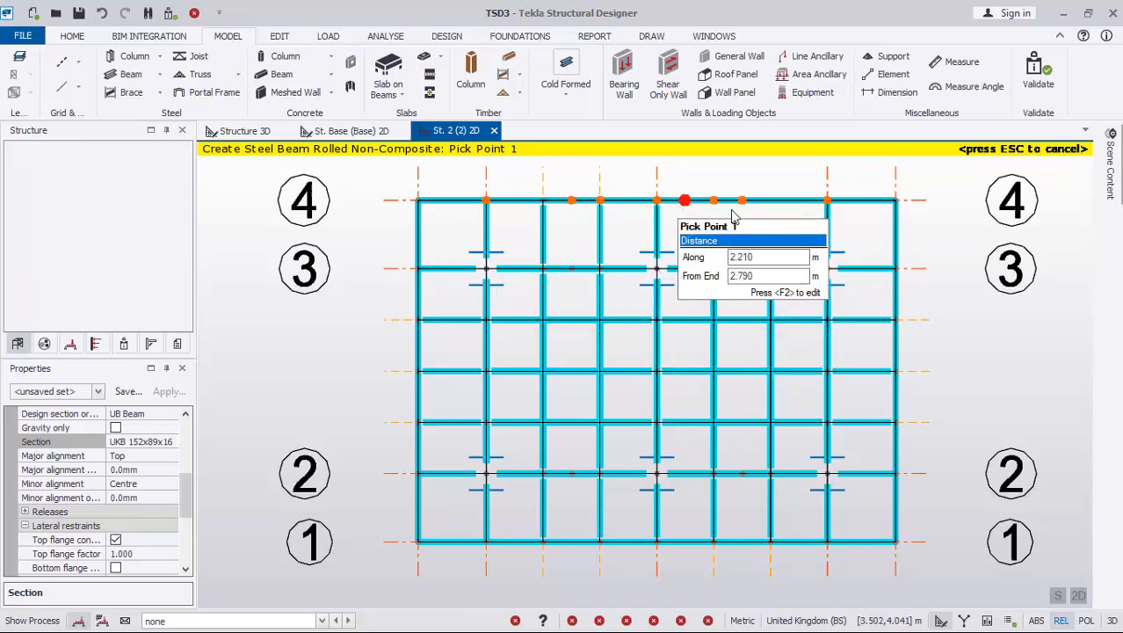
left_click(714, 270)
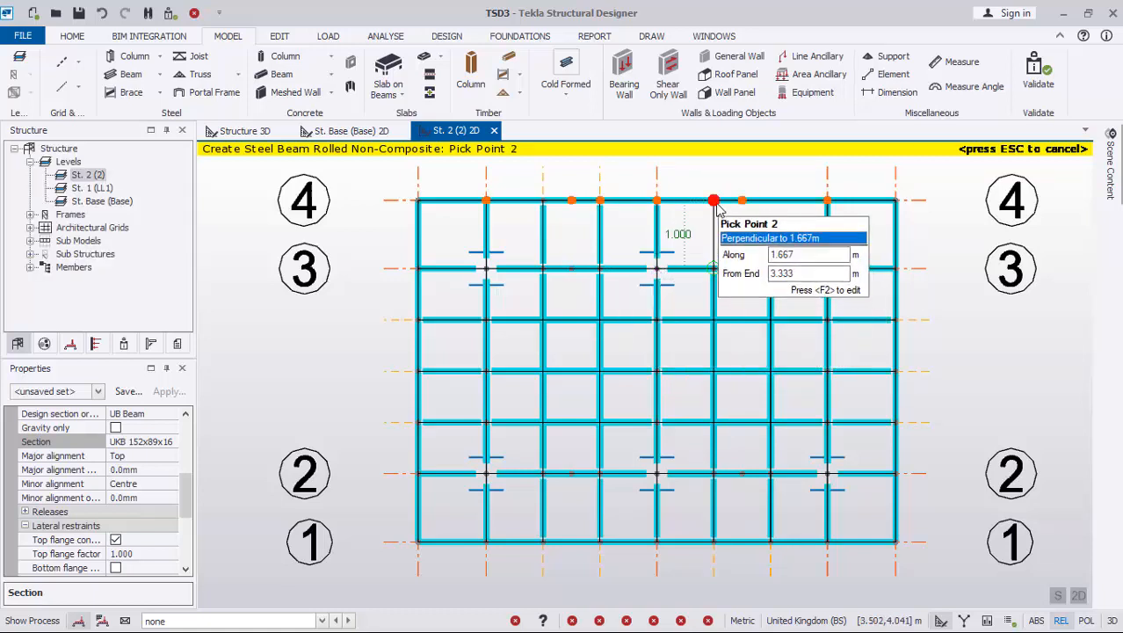
left_click(766, 281)
left_click(771, 268)
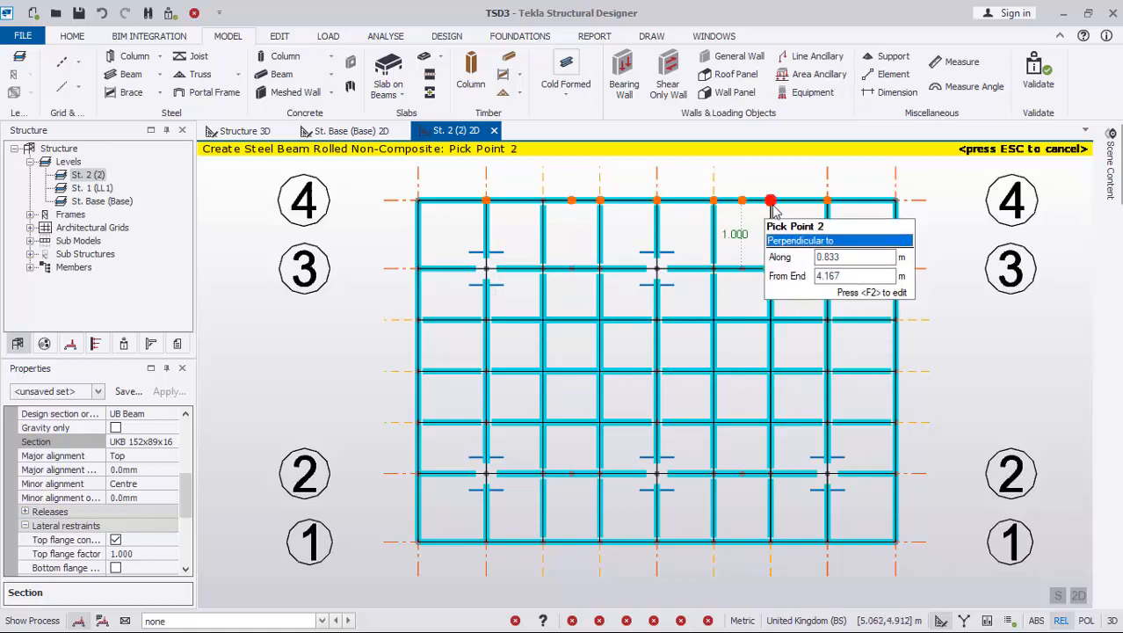
left_click(814, 289)
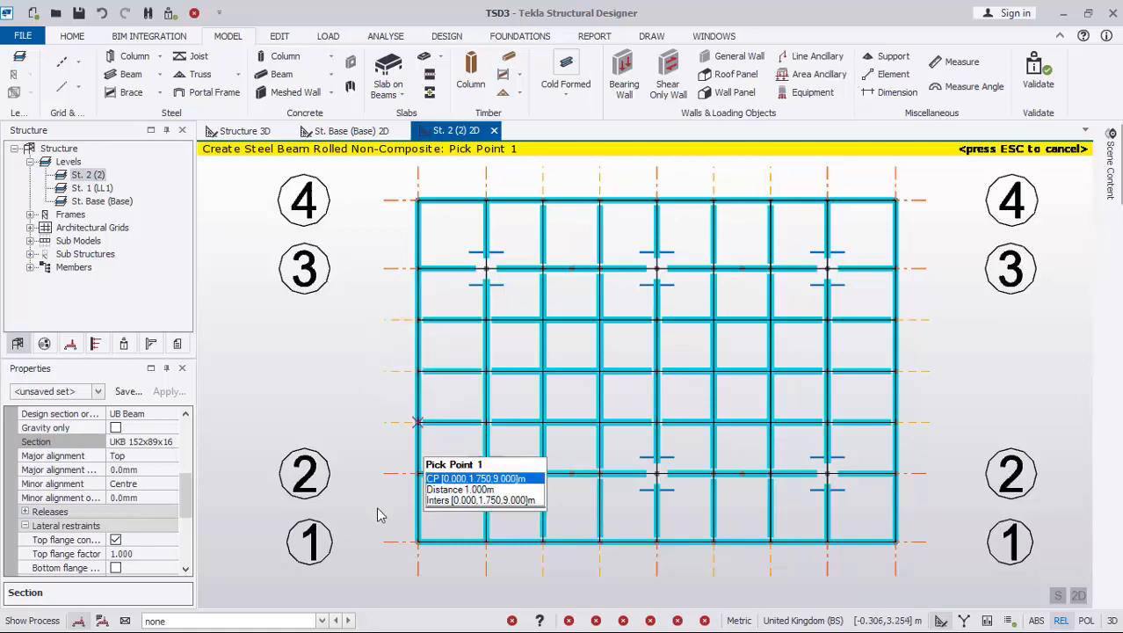
key("Escape")
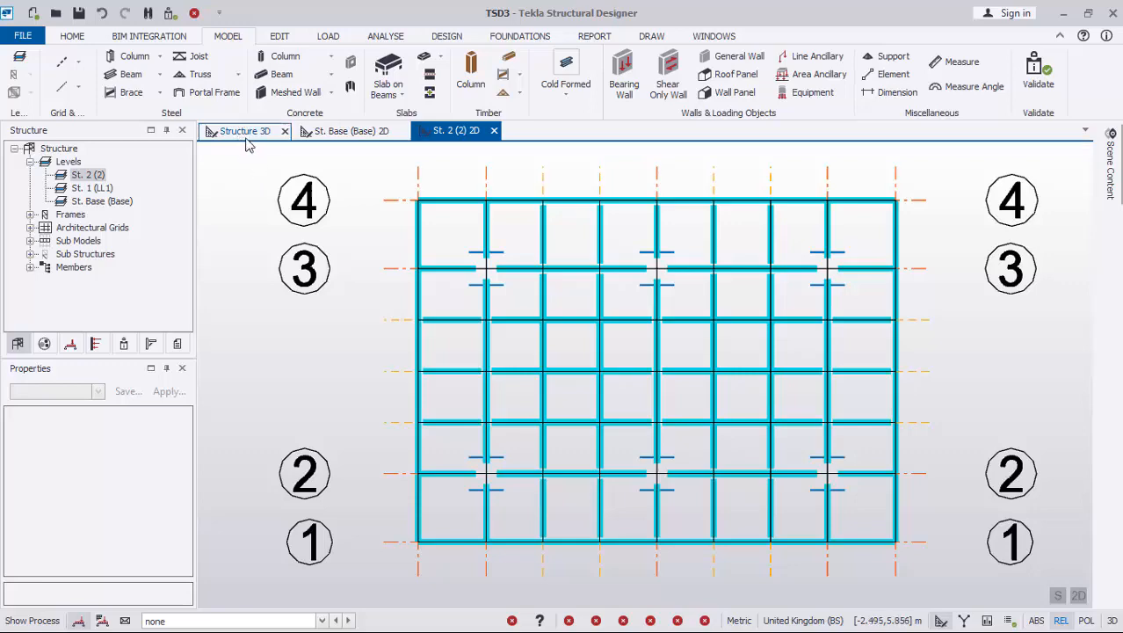
- Examine the completed tower in the 3D structure view from all sides, including the cantilevered top beam grid, columns, tie beams and K braces
left_click(238, 132)
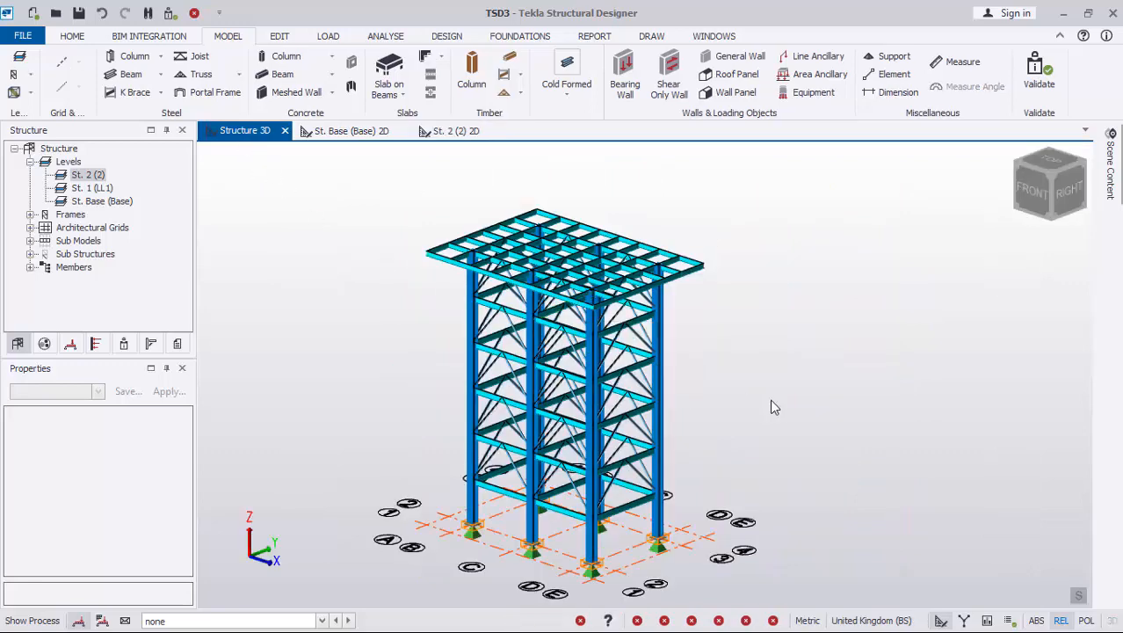
middle_click_drag(729, 372, 376, 376)
scroll(656, 276, "up", 4)
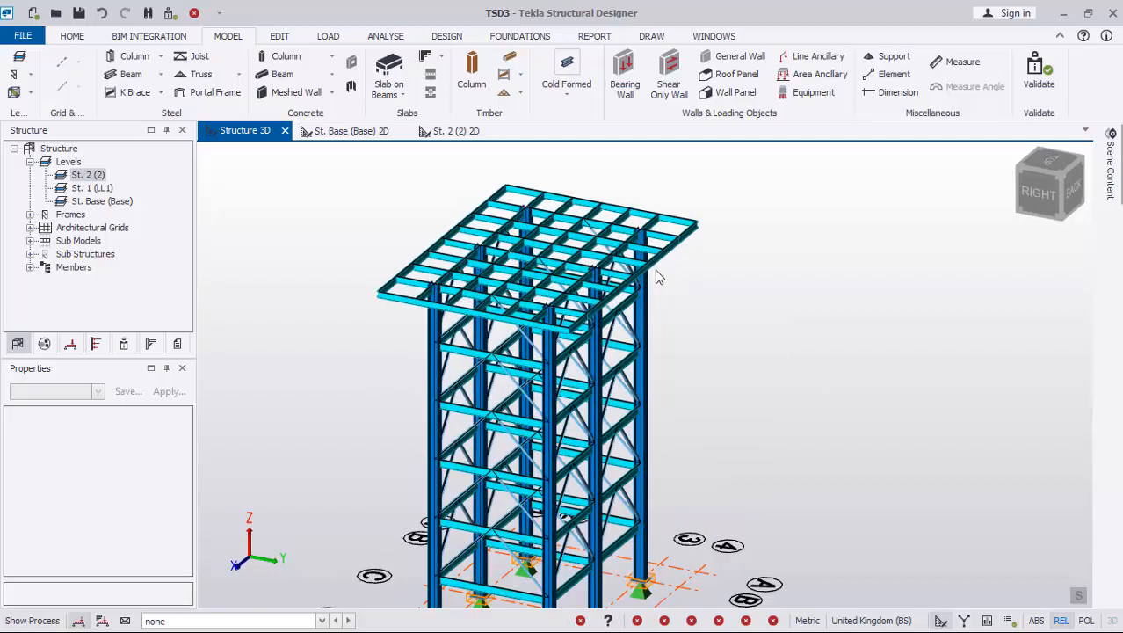
middle_click_drag(702, 309, 797, 243)
scroll(762, 322, "down", 3)
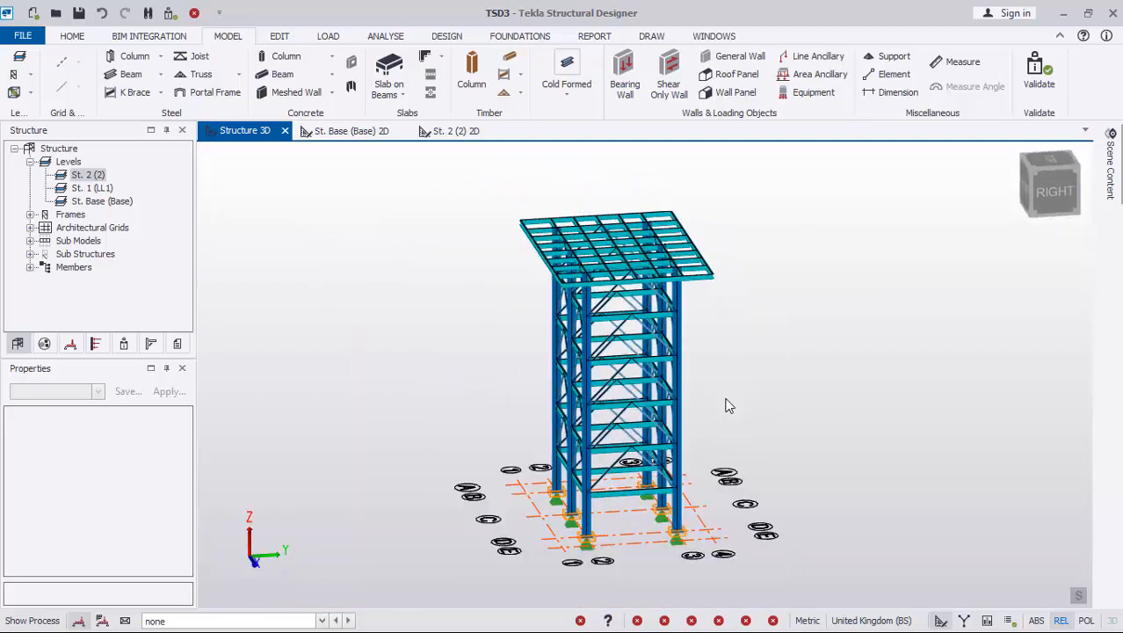
middle_click_drag(727, 401, 787, 424)
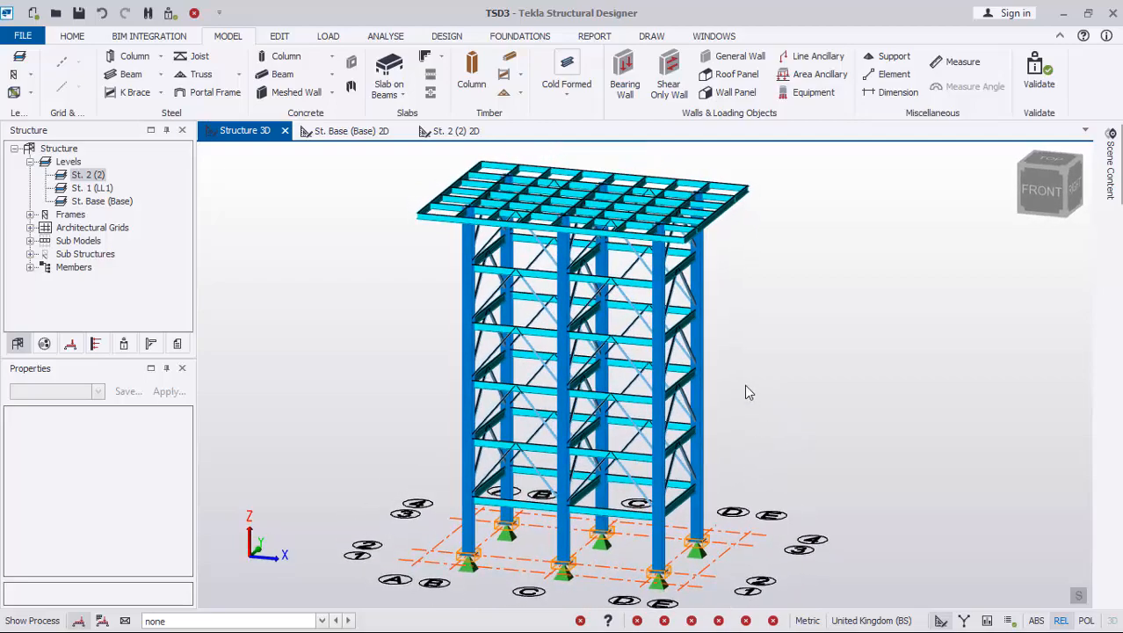
middle_click_drag(746, 387, 781, 340)
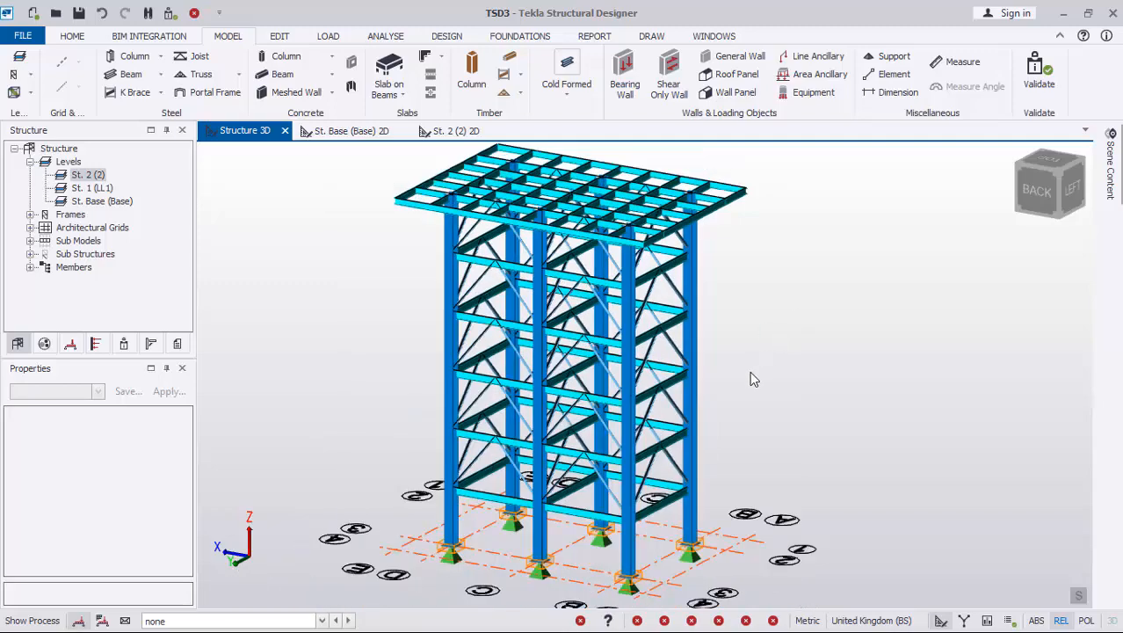
middle_click_drag(729, 398, 703, 389)
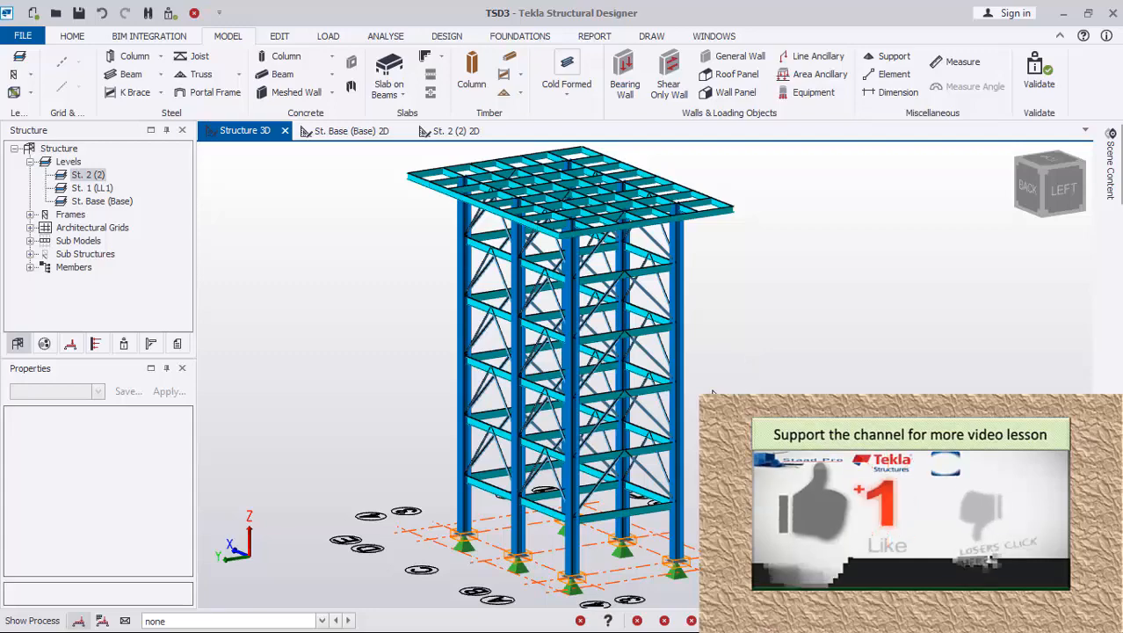
middle_click_drag(713, 393, 406, 417)
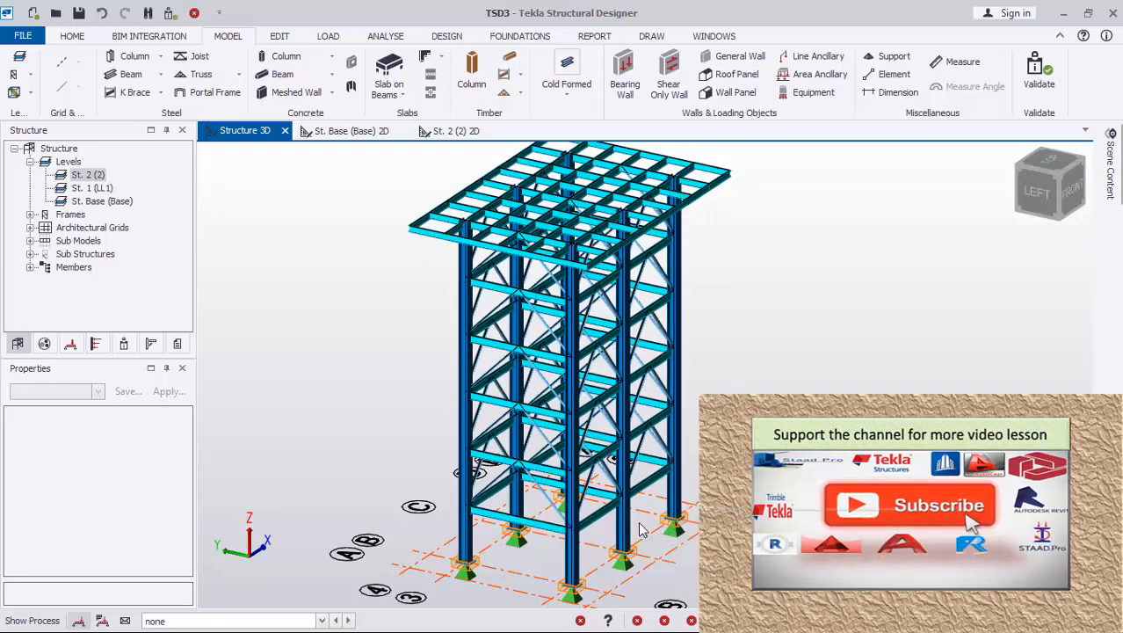
middle_click_drag(640, 530, 646, 499)
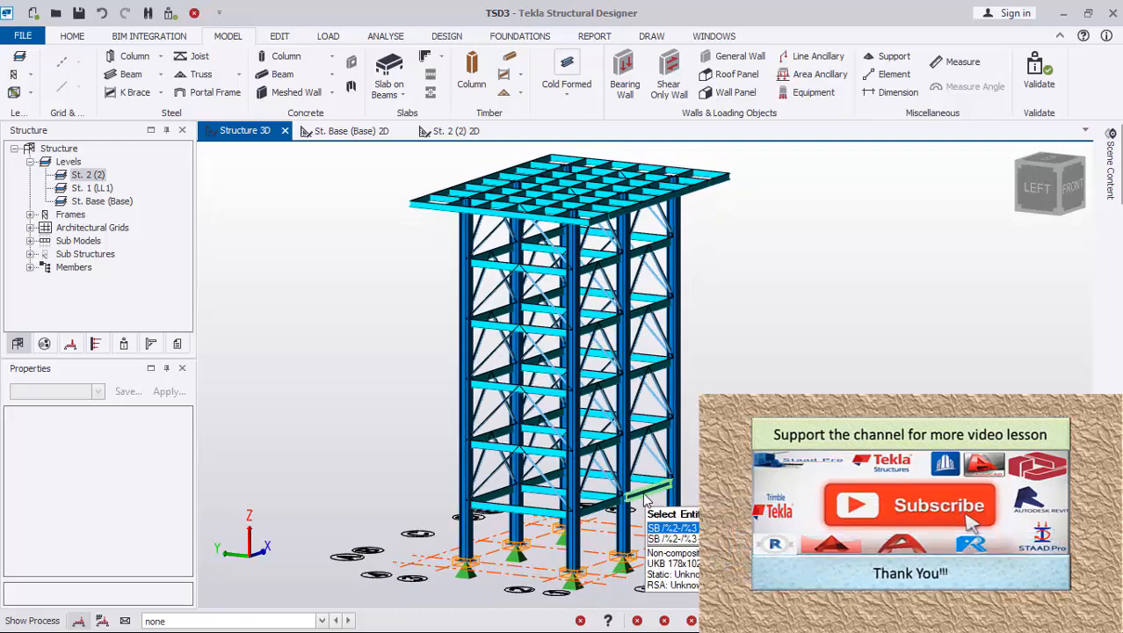